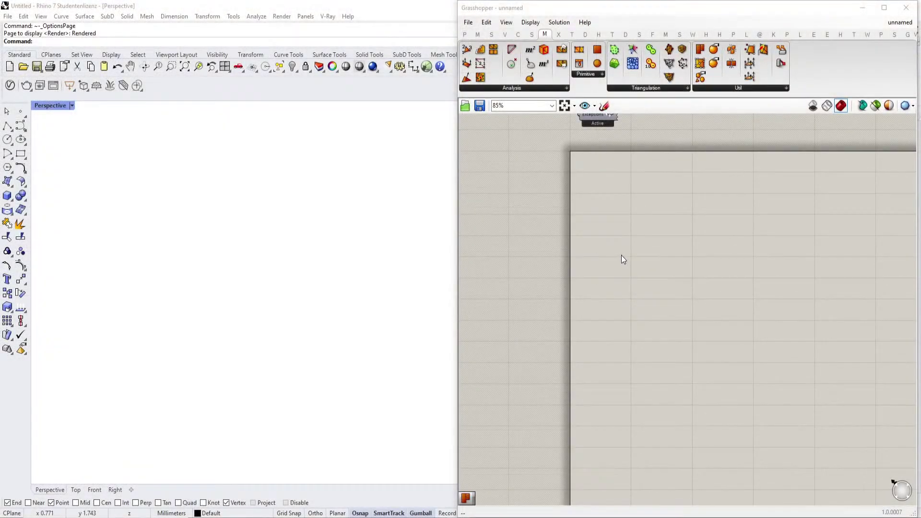
# Step: Widen the Grasshopper window and sketch a large tilted four-sided outline on the canvas as a freehand note
pyautogui.scroll(3, 621, 256)
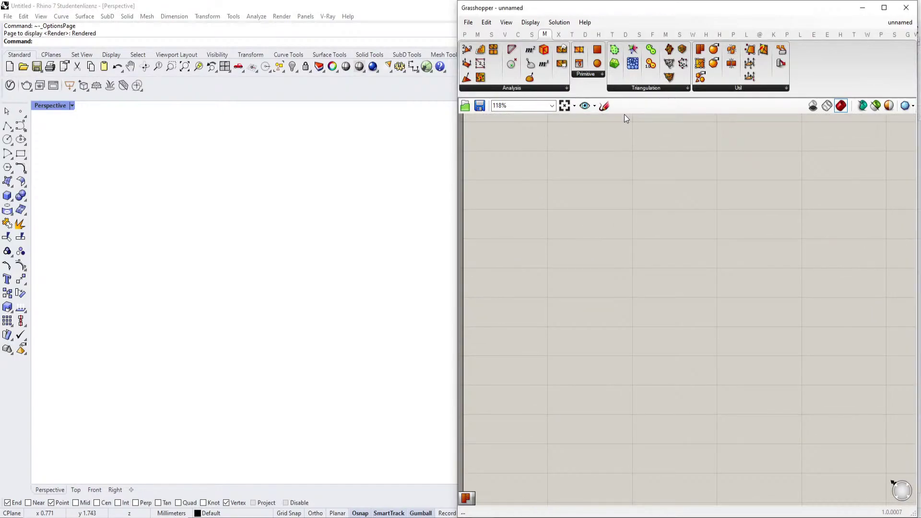
pyautogui.moveTo(453, 172); pyautogui.dragTo(45, 168)
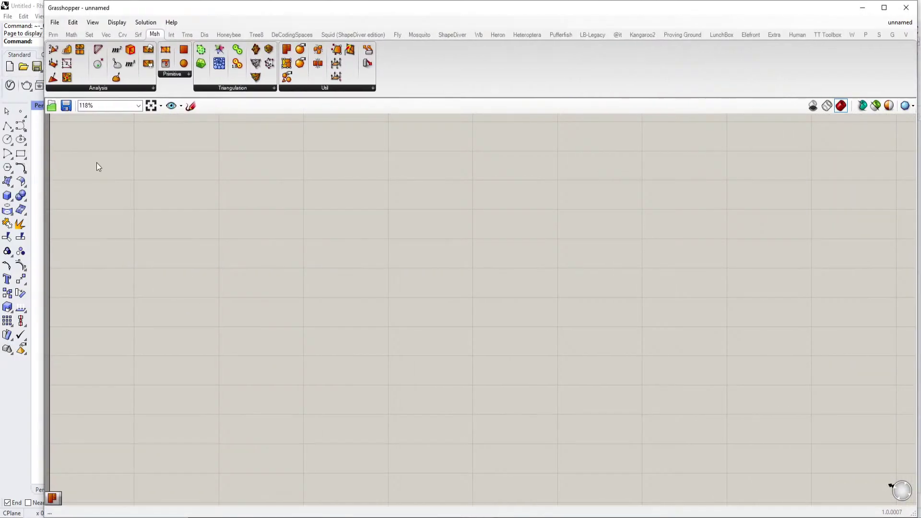
pyautogui.click(191, 106)
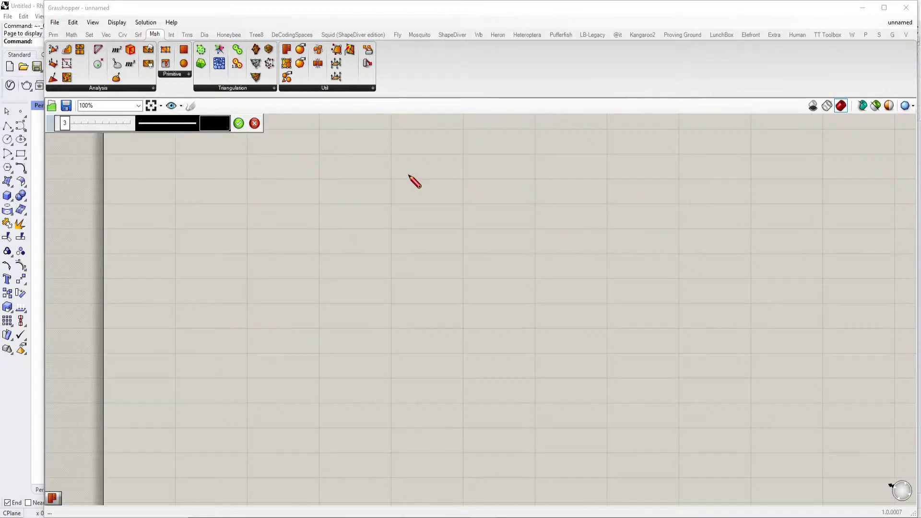
pyautogui.moveTo(264, 306)
pyautogui.mouseDown()
pyautogui.moveTo(280, 289)
pyautogui.moveTo(587, 295)
pyautogui.moveTo(529, 426)
pyautogui.moveTo(238, 298)
pyautogui.mouseUp()
pyautogui.click(238, 123)
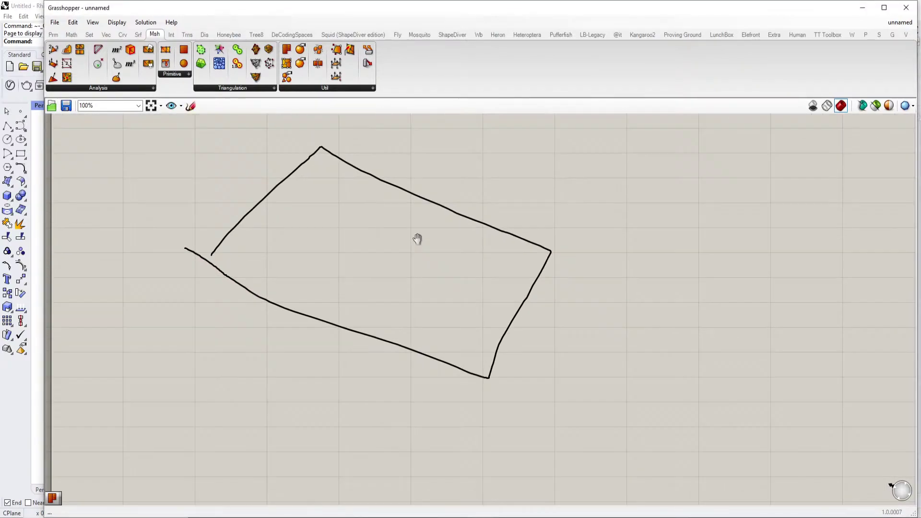
# Step: Sketch two rows of small cross marks inside the outline to represent grid points
pyautogui.click(196, 105)
pyautogui.scroll(2, 242, 254)
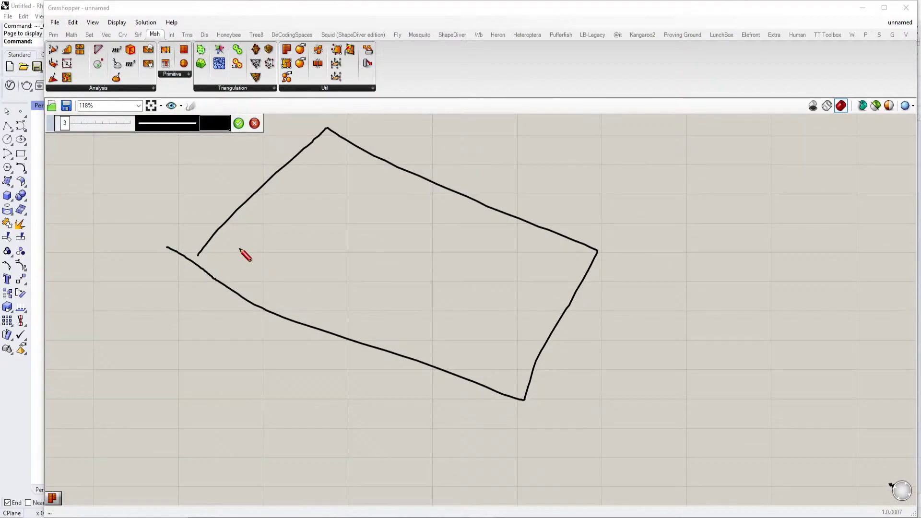
pyautogui.moveTo(244, 252); pyautogui.dragTo(335, 183)
pyautogui.moveTo(344, 175)
pyautogui.mouseDown()
pyautogui.moveTo(358, 161)
pyautogui.moveTo(352, 179)
pyautogui.mouseUp()
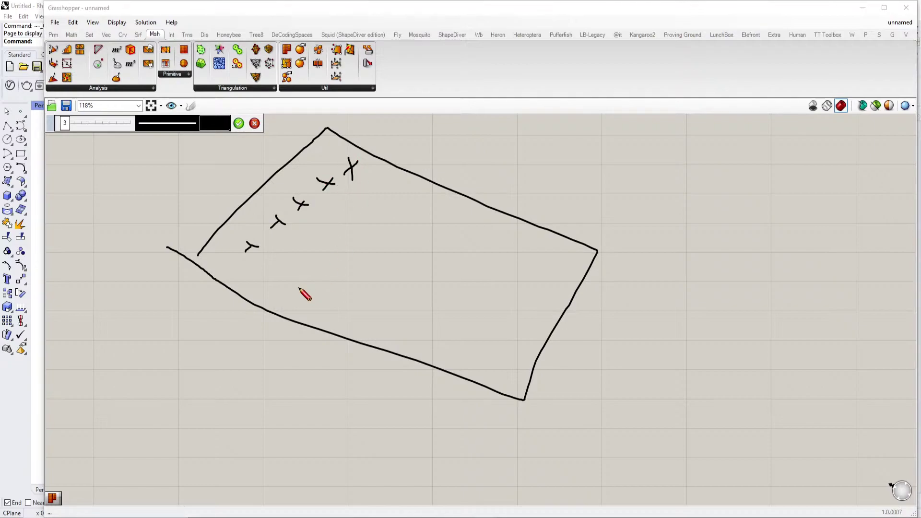
pyautogui.moveTo(298, 289); pyautogui.dragTo(307, 280)
pyautogui.moveTo(299, 275)
pyautogui.mouseDown()
pyautogui.moveTo(302, 283)
pyautogui.moveTo(340, 249)
pyautogui.mouseUp()
pyautogui.moveTo(332, 244); pyautogui.dragTo(334, 257)
pyautogui.moveTo(362, 239)
pyautogui.mouseDown()
pyautogui.moveTo(389, 224)
pyautogui.moveTo(402, 190)
pyautogui.mouseUp()
pyautogui.click(255, 124)
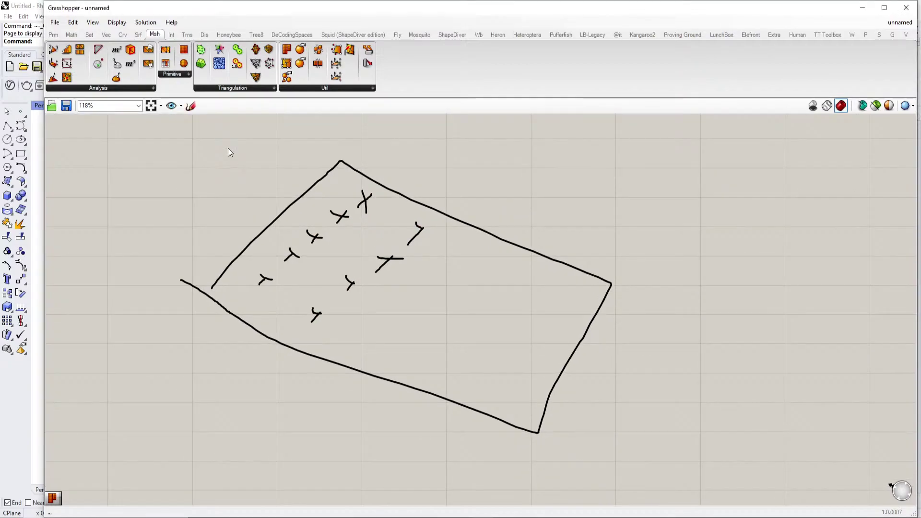
# Step: Sketch rectangles joining the cross marks of the two rows with a dotted line style
pyautogui.click(190, 106)
pyautogui.scroll(4, 225, 263)
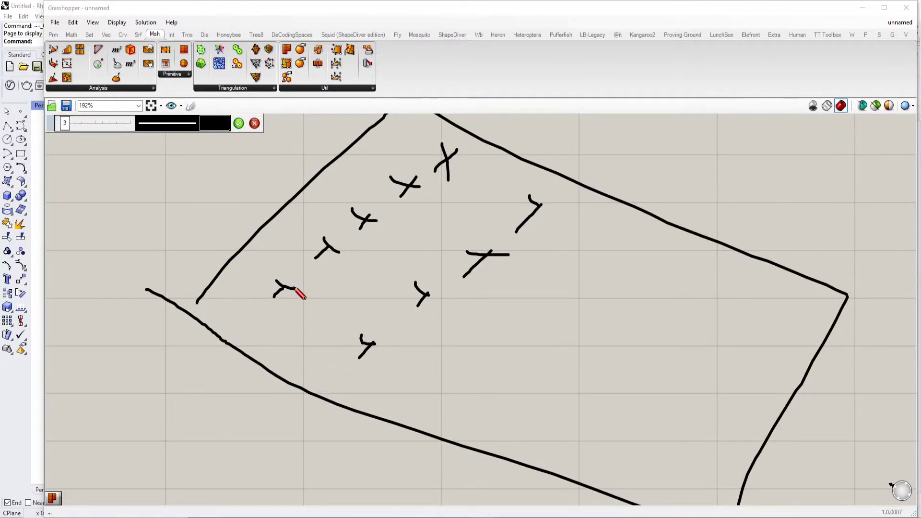
pyautogui.moveTo(290, 289)
pyautogui.mouseDown()
pyautogui.moveTo(311, 263)
pyautogui.moveTo(426, 308)
pyautogui.moveTo(372, 353)
pyautogui.moveTo(256, 271)
pyautogui.mouseUp()
pyautogui.click(154, 123)
pyautogui.click(171, 139)
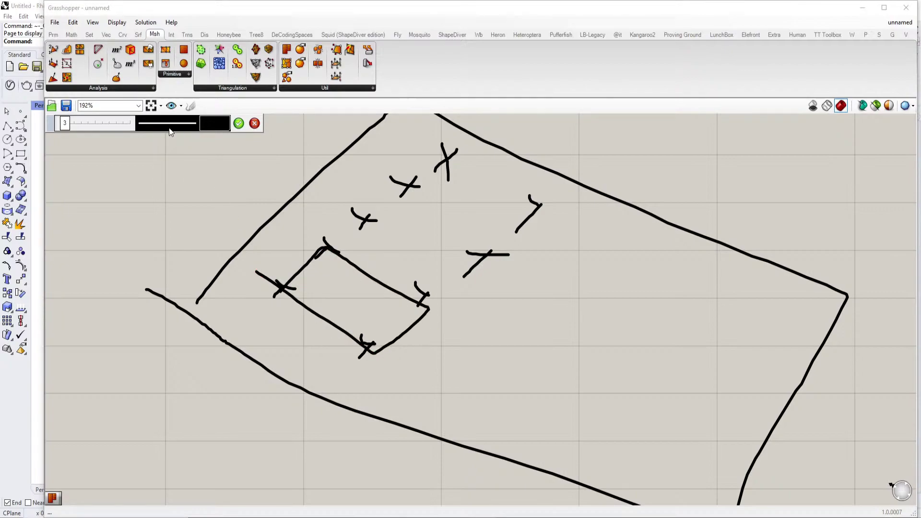
pyautogui.click(167, 124)
pyautogui.click(174, 144)
pyautogui.moveTo(360, 219)
pyautogui.mouseDown()
pyautogui.moveTo(468, 272)
pyautogui.moveTo(335, 239)
pyautogui.moveTo(409, 179)
pyautogui.moveTo(506, 254)
pyautogui.moveTo(354, 189)
pyautogui.mouseUp()
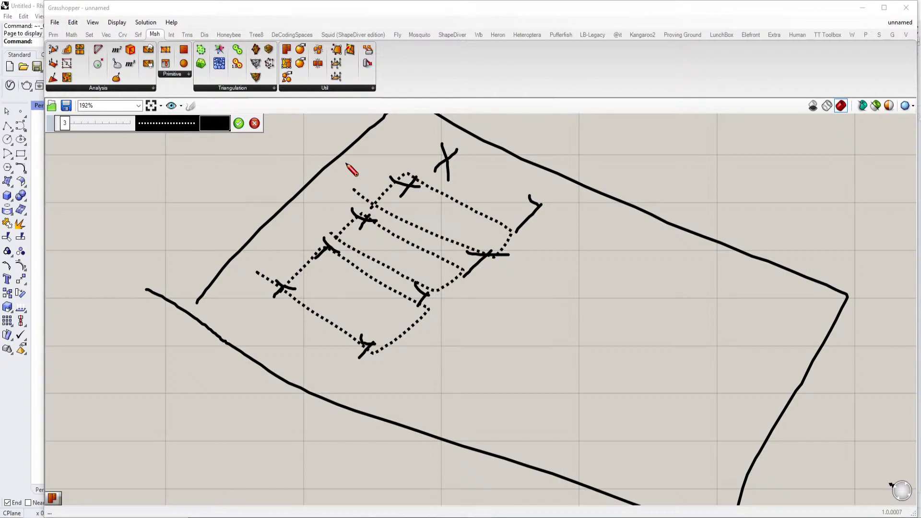
pyautogui.click(237, 123)
# Step: Sketch a low box rising from the first dotted rectangle using a dashed line of width 8
pyautogui.click(191, 107)
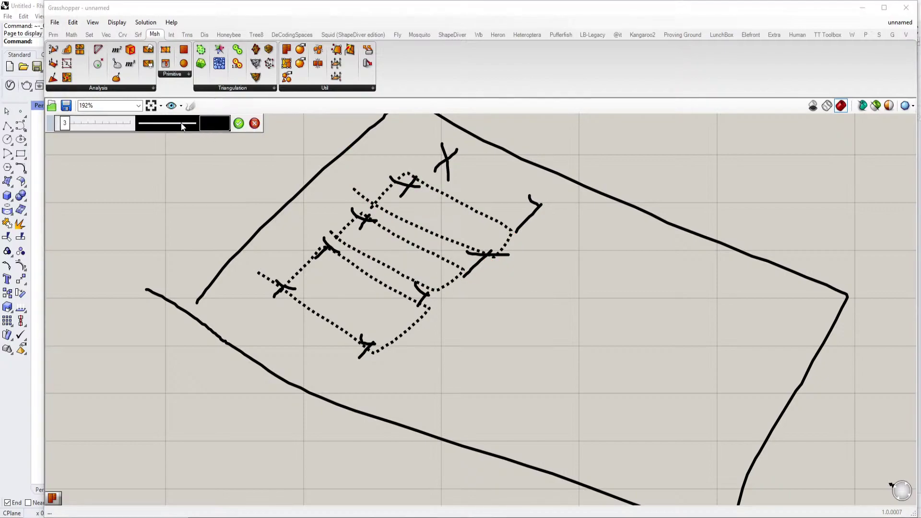
pyautogui.click(181, 124)
pyautogui.click(180, 150)
pyautogui.moveTo(64, 124); pyautogui.dragTo(76, 124)
pyautogui.moveTo(330, 247)
pyautogui.mouseDown()
pyautogui.moveTo(329, 182)
pyautogui.moveTo(286, 223)
pyautogui.moveTo(295, 258)
pyautogui.moveTo(444, 308)
pyautogui.mouseUp()
pyautogui.moveTo(384, 299)
pyautogui.mouseDown()
pyautogui.moveTo(373, 312)
pyautogui.moveTo(376, 339)
pyautogui.mouseUp()
pyautogui.moveTo(437, 249); pyautogui.dragTo(337, 187)
pyautogui.moveTo(274, 235); pyautogui.dragTo(263, 269)
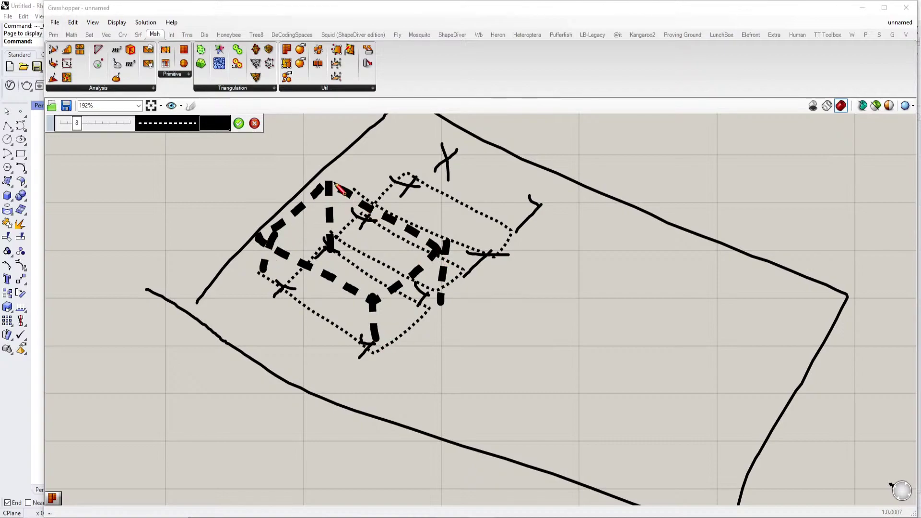
# Step: Sketch a second, taller dashed box behind the first one and finish the sketch
pyautogui.moveTo(336, 184)
pyautogui.mouseDown()
pyautogui.moveTo(333, 148)
pyautogui.moveTo(458, 206)
pyautogui.moveTo(441, 254)
pyautogui.mouseUp()
pyautogui.moveTo(480, 166); pyautogui.dragTo(482, 262)
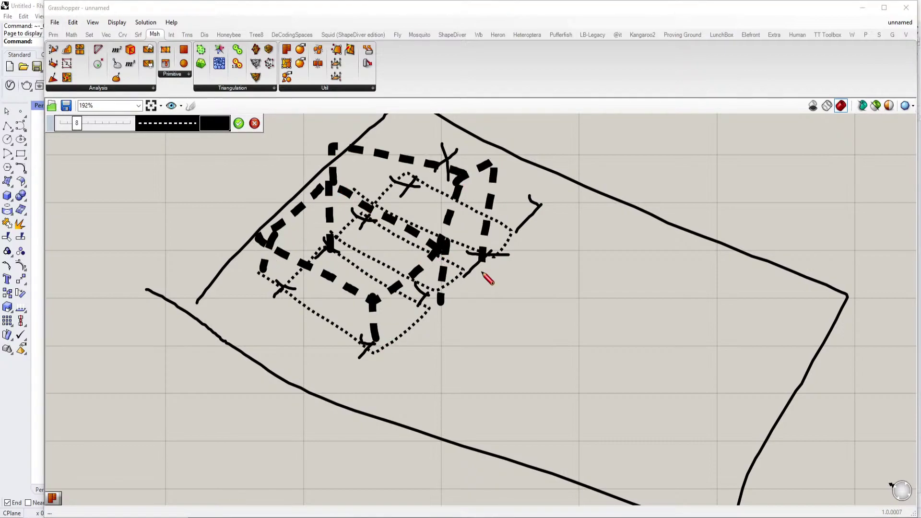
pyautogui.moveTo(486, 171)
pyautogui.mouseDown()
pyautogui.moveTo(367, 111)
pyautogui.moveTo(336, 145)
pyautogui.mouseUp()
pyautogui.scroll(-2, 336, 161)
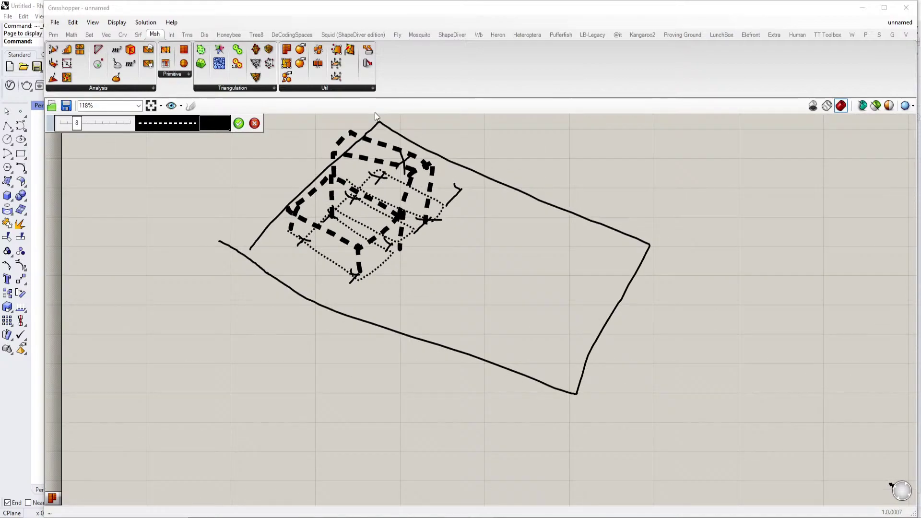
pyautogui.click(239, 124)
# Step: Resize the Grasshopper window so the Rhino viewport shows beside the canvas
pyautogui.scroll(2, 401, 225)
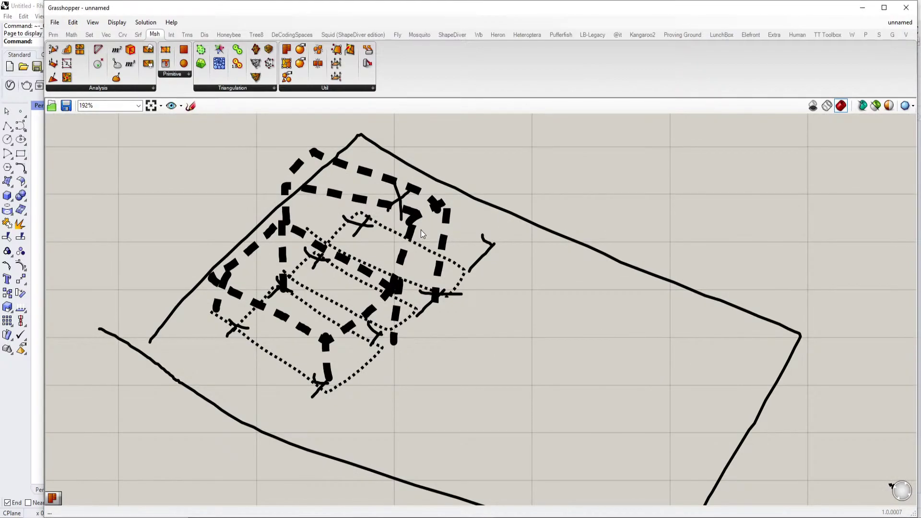
pyautogui.moveTo(416, 299); pyautogui.dragTo(476, 288, button='right')
pyautogui.scroll(-1, 476, 288)
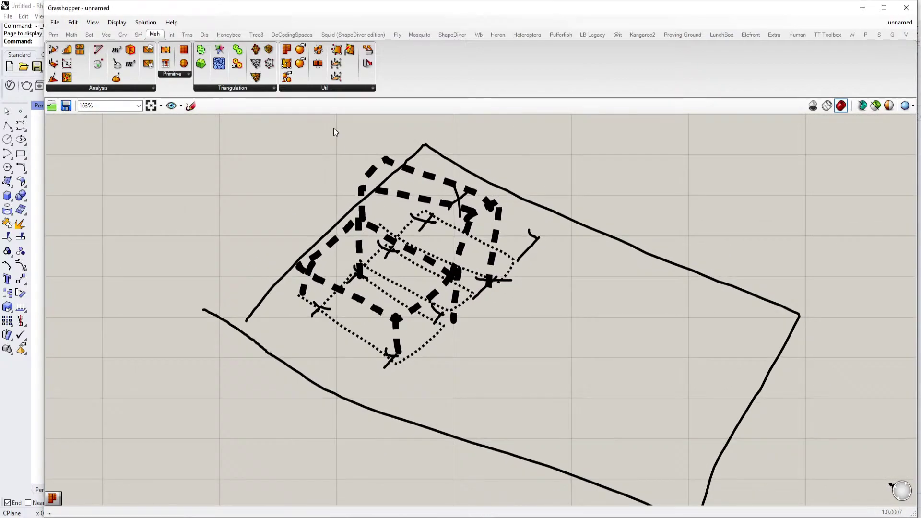
pyautogui.moveTo(596, 11); pyautogui.dragTo(920, 52)
pyautogui.moveTo(574, 271); pyautogui.dragTo(555, 236, button='right')
pyautogui.scroll(-3, 576, 402)
pyautogui.moveTo(576, 402); pyautogui.dragTo(568, 275, button='right')
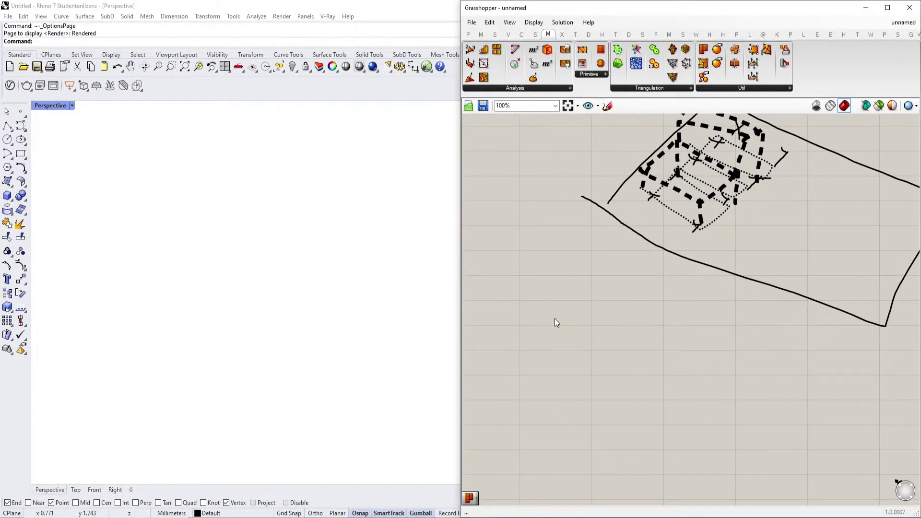
pyautogui.doubleClick(554, 319)
pyautogui.moveTo(458, 261); pyautogui.dragTo(256, 261)
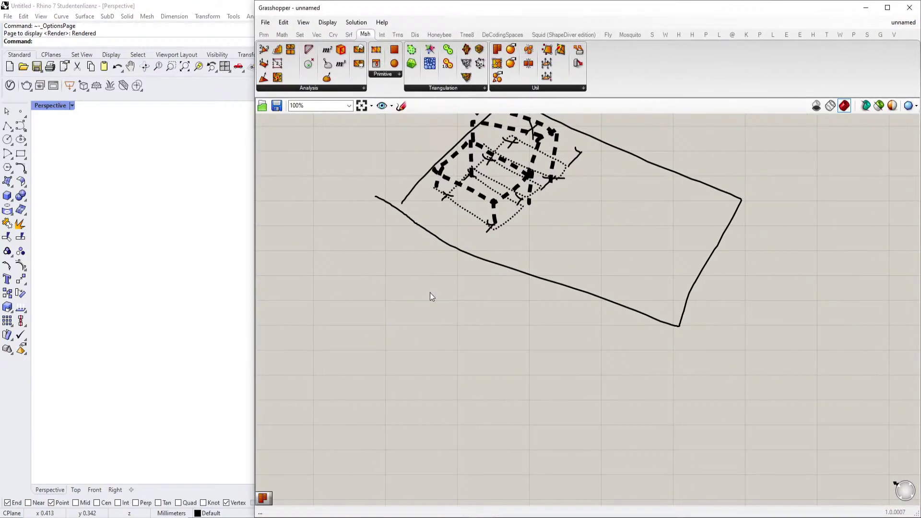
# Step: Add an Image Sampler component on the empty canvas area below the sketch
pyautogui.doubleClick(429, 292)
pyautogui.write('image')
pyautogui.click(416, 281)
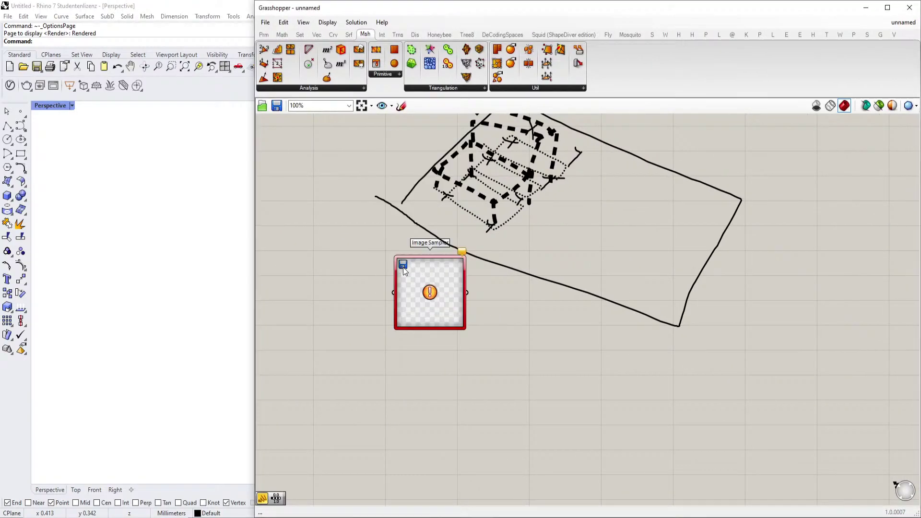
pyautogui.moveTo(420, 292); pyautogui.dragTo(556, 238, button='right')
pyautogui.moveTo(555, 238); pyautogui.dragTo(471, 280)
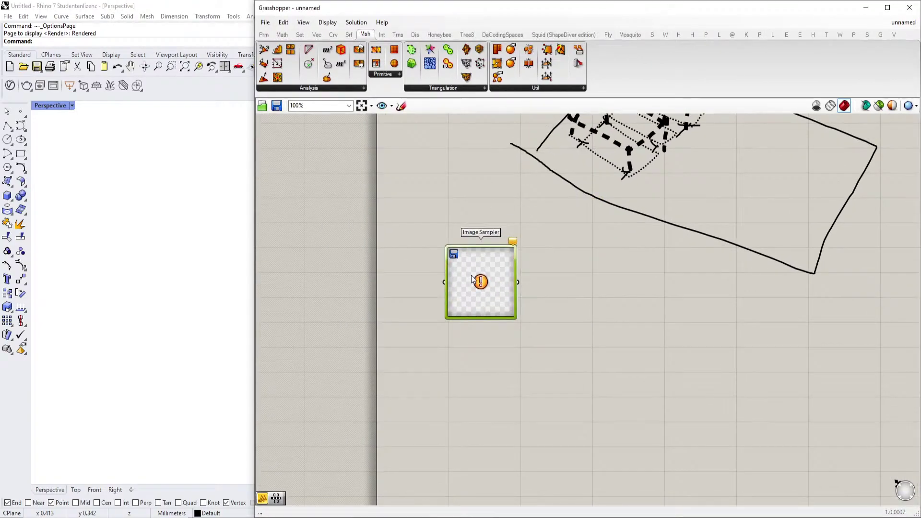
# Step: Load Ueber-die-sammlung-19-jahrhundert-caspar-david-friedrich-wanderer-ueber-dem-nebelmeer.jpg into the Image Sampler and resize the component to portrait proportions
pyautogui.scroll(3, 471, 277)
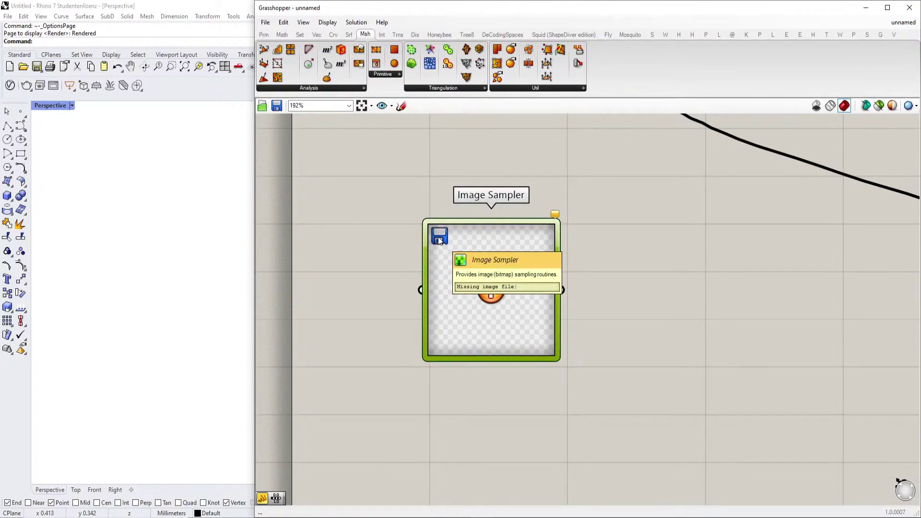
pyautogui.doubleClick(438, 237)
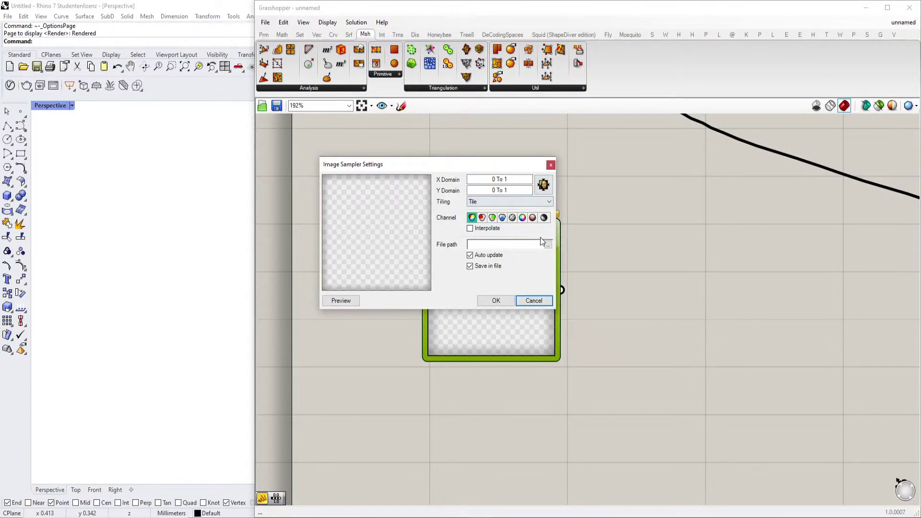
pyautogui.click(548, 245)
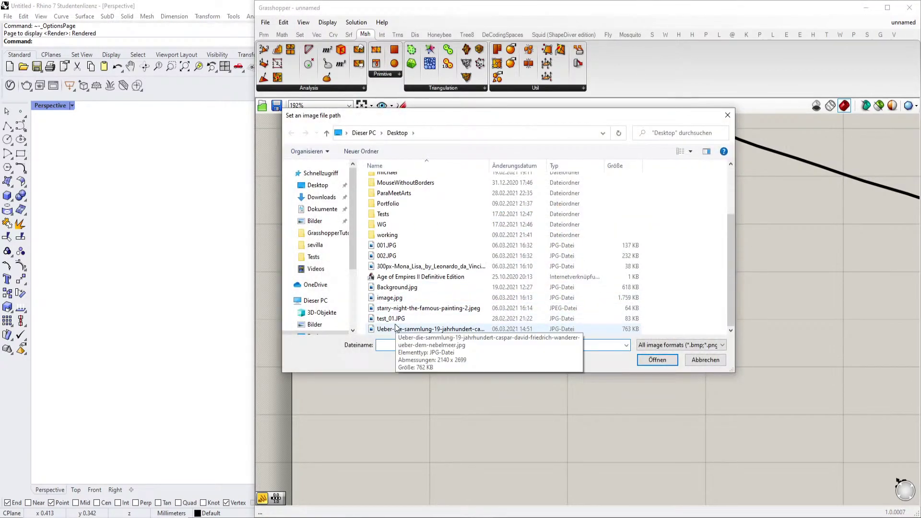
pyautogui.doubleClick(456, 329)
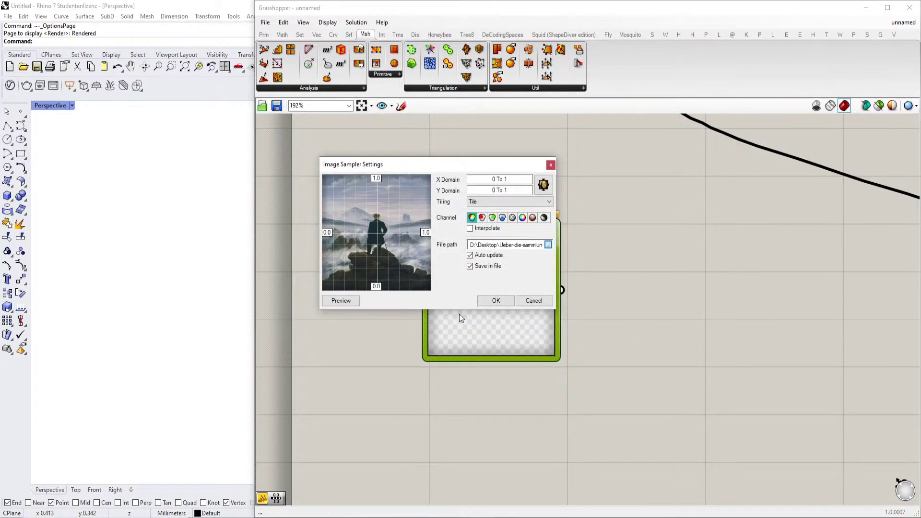
pyautogui.click(494, 301)
pyautogui.scroll(-3, 561, 288)
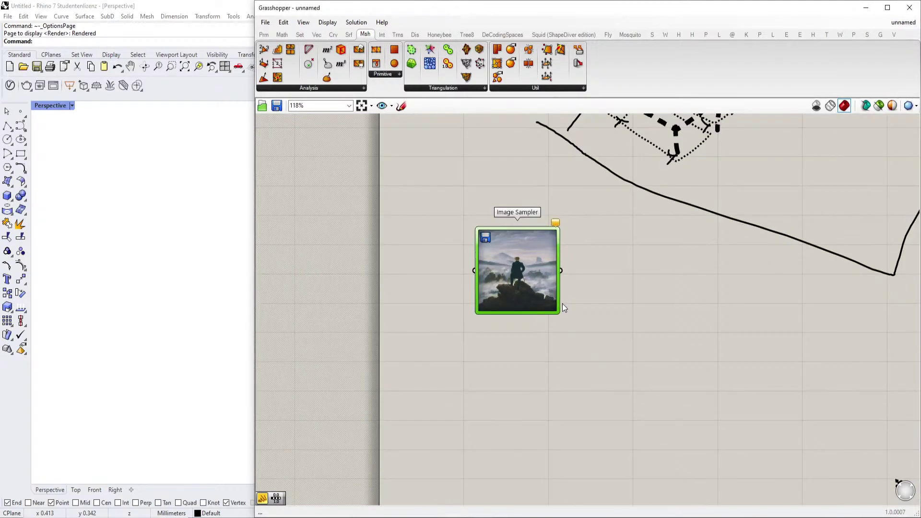
pyautogui.moveTo(559, 315); pyautogui.dragTo(580, 332)
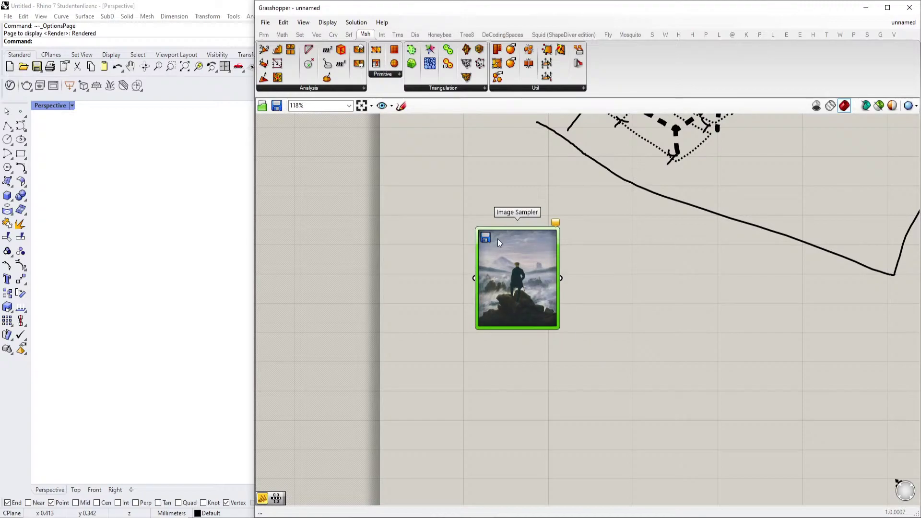
# Step: Review the X and Y domain settings of the Image Sampler
pyautogui.doubleClick(481, 242)
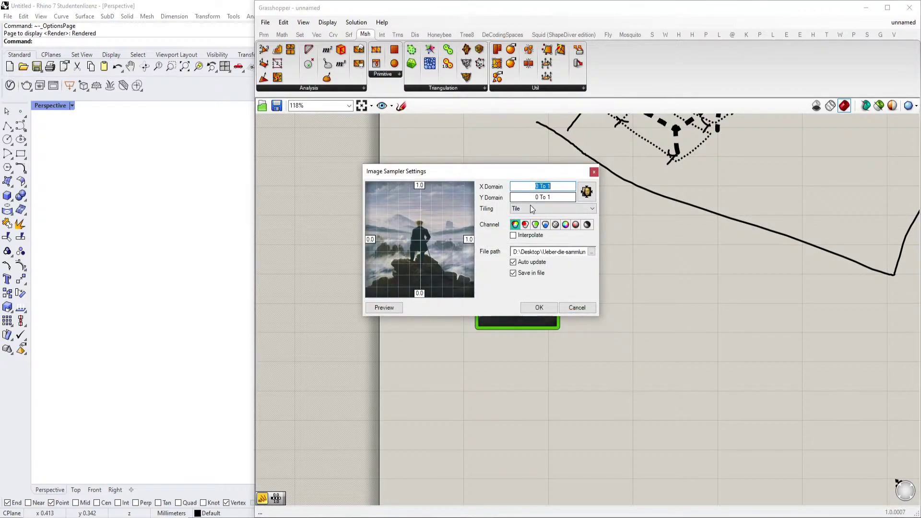
pyautogui.click(529, 198)
pyautogui.click(562, 197)
pyautogui.click(538, 307)
# Step: Move the Image Sampler farther into the canvas and place a Construct Point component close in front of it
pyautogui.moveTo(504, 323); pyautogui.dragTo(629, 373)
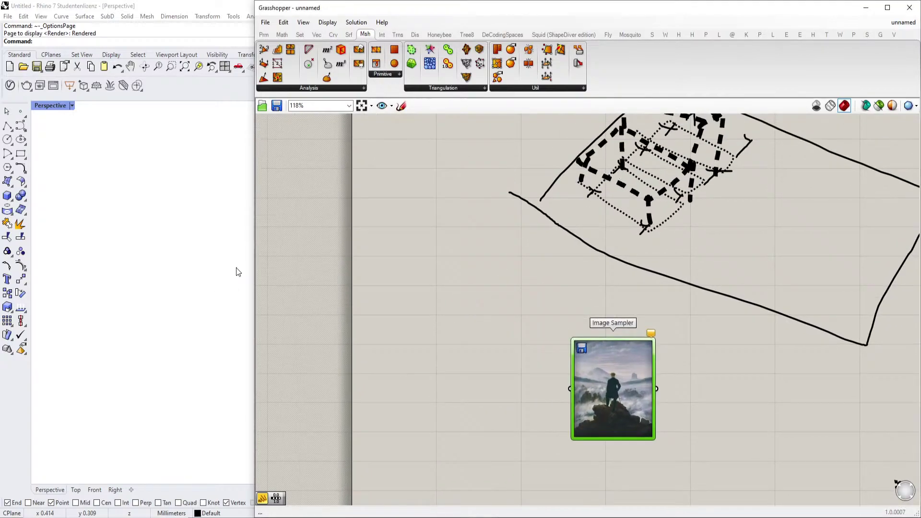
pyautogui.moveTo(252, 267); pyautogui.dragTo(416, 269)
pyautogui.doubleClick(588, 367)
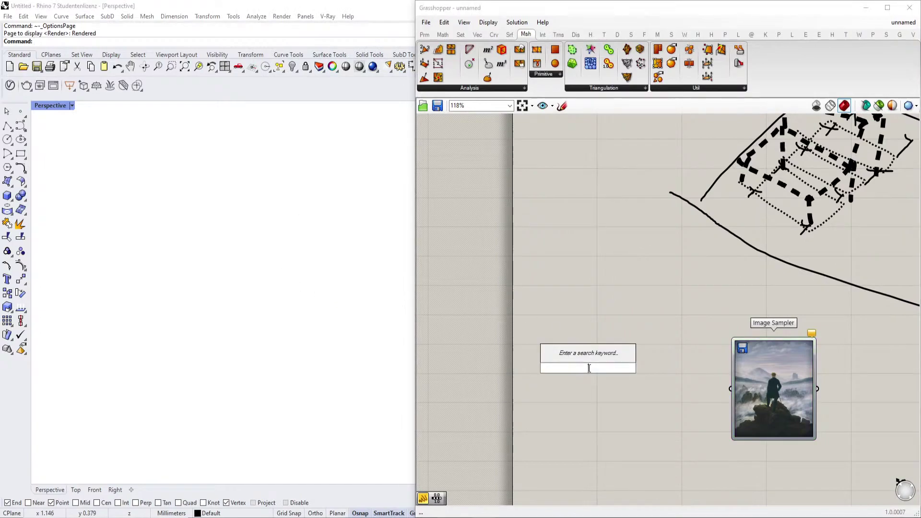
pyautogui.write('construct point')
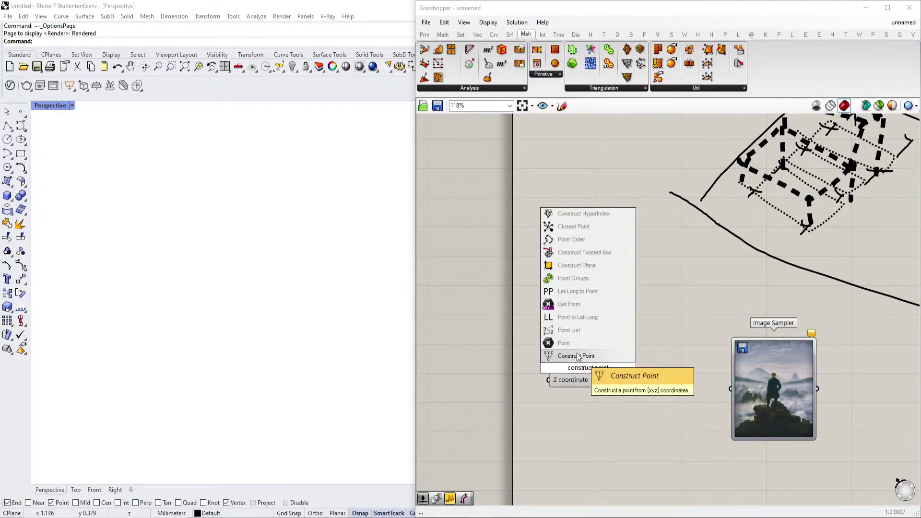
pyautogui.press('Return')
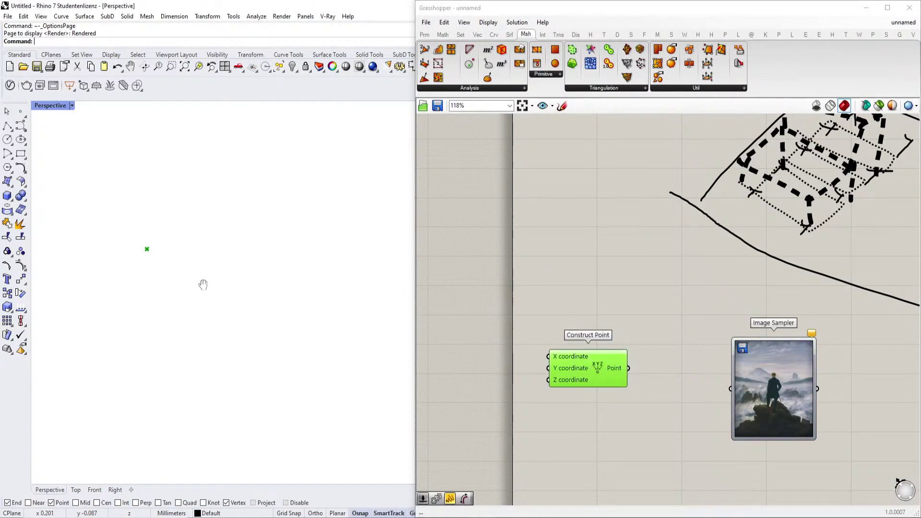
pyautogui.scroll(5, 652, 339)
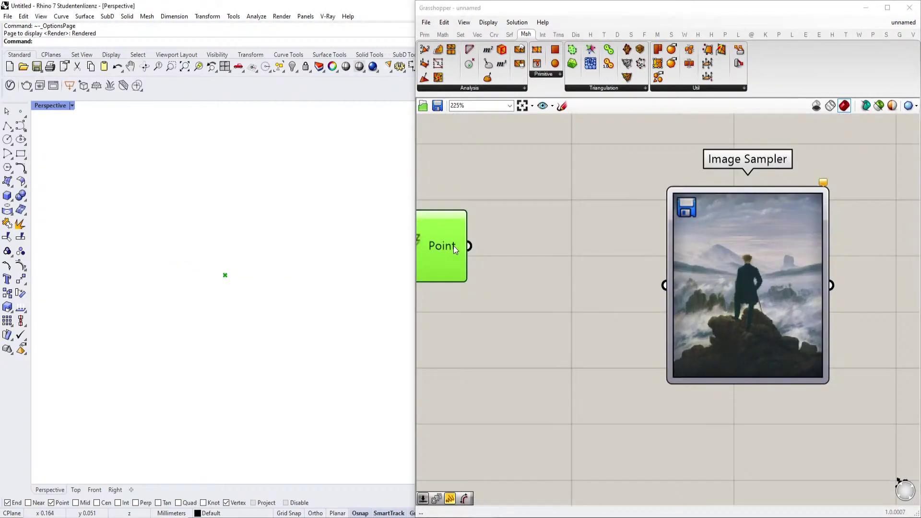
pyautogui.scroll(-1, 450, 243)
pyautogui.moveTo(445, 243); pyautogui.dragTo(539, 272)
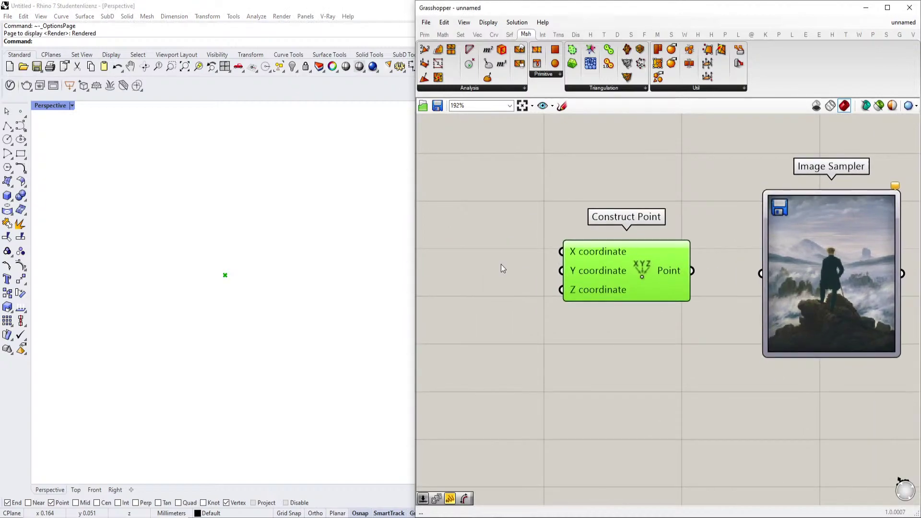
# Step: Add a Range component and position it in front of the Construct Point component's inputs
pyautogui.doubleClick(494, 264)
pyautogui.write('range')
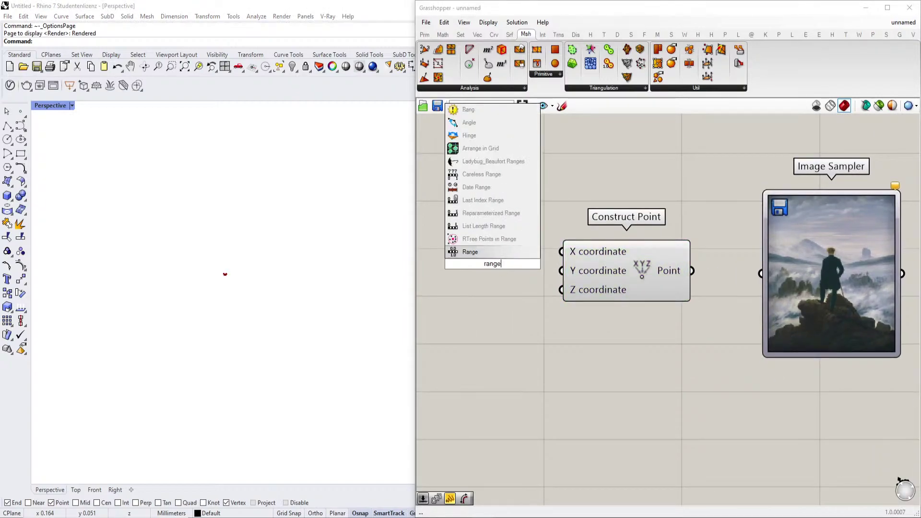
pyautogui.click(480, 255)
pyautogui.moveTo(480, 268); pyautogui.dragTo(647, 295, button='right')
pyautogui.scroll(-4, 621, 267)
pyautogui.scroll(3, 647, 280)
pyautogui.moveTo(647, 280); pyautogui.dragTo(621, 281)
pyautogui.moveTo(584, 282); pyautogui.dragTo(628, 280, button='right')
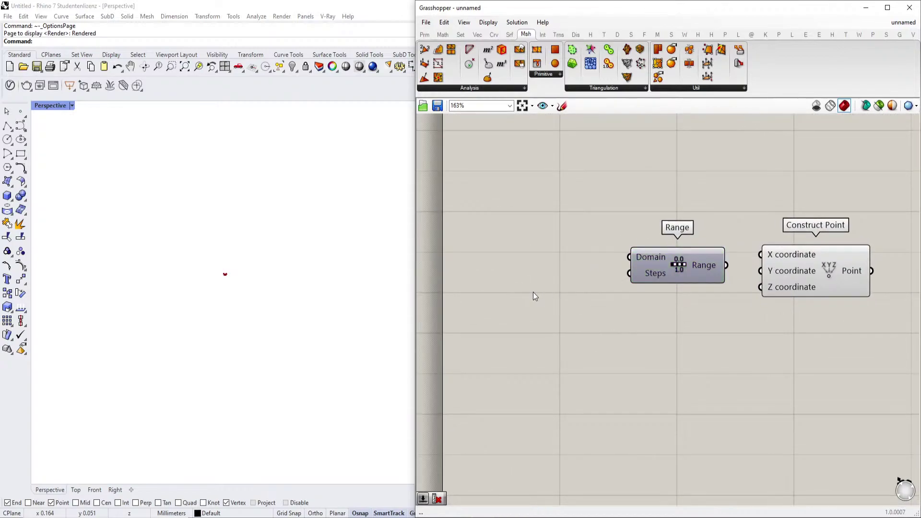
# Step: Add a Number Slider set to 11 and connect it to the Range component's Steps input
pyautogui.doubleClick(533, 292)
pyautogui.write('11')
pyautogui.click(545, 283)
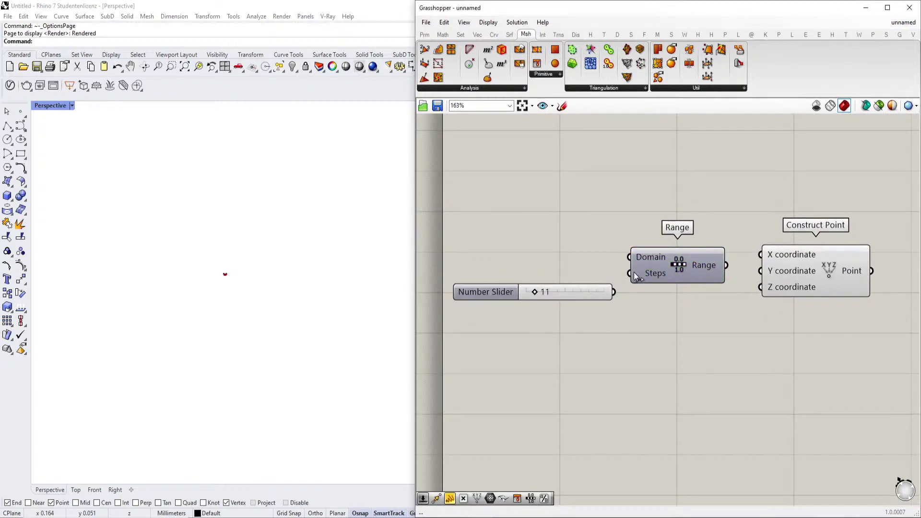
pyautogui.moveTo(631, 273); pyautogui.dragTo(613, 292)
pyautogui.moveTo(579, 291); pyautogui.dragTo(565, 272)
# Step: Duplicate the Range component below the first and feed its Steps input from a second Number Slider set to 11
pyautogui.click(658, 266)
pyautogui.hotkey('ctrl', 'c')
pyautogui.hotkey('ctrl', 'v')
pyautogui.moveTo(675, 286); pyautogui.dragTo(632, 336)
pyautogui.doubleClick(555, 353)
pyautogui.write('11')
pyautogui.press('Return')
pyautogui.moveTo(606, 348); pyautogui.dragTo(546, 343)
# Step: Connect the upper Range to the X coordinate and the lower Range to the Y coordinate of Construct Point
pyautogui.click(736, 265)
pyautogui.moveTo(762, 256); pyautogui.dragTo(723, 330)
pyautogui.moveTo(728, 329); pyautogui.dragTo(761, 271)
pyautogui.click(363, 310)
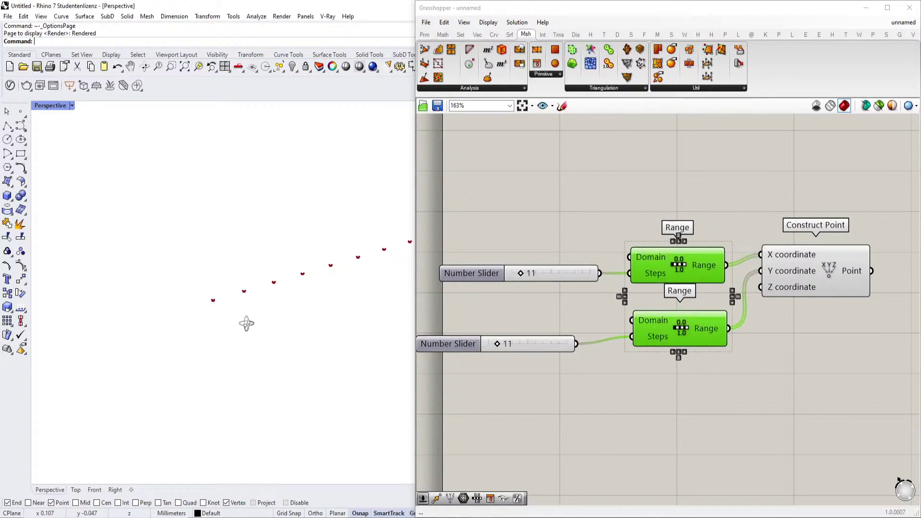
# Step: Graft the X coordinate input of Construct Point to produce a full grid of points
pyautogui.rightClick(770, 260)
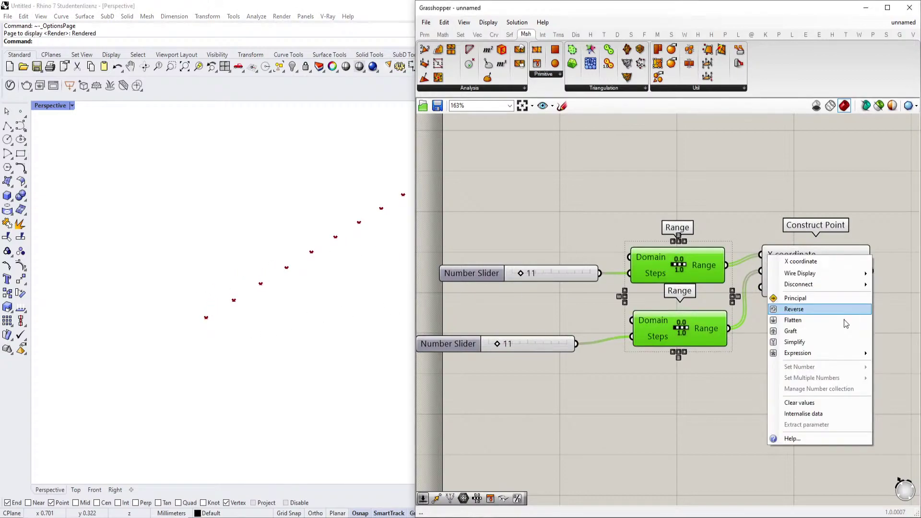
pyautogui.click(830, 331)
pyautogui.moveTo(275, 292); pyautogui.dragTo(271, 296, button='right')
pyautogui.scroll(5, 273, 294)
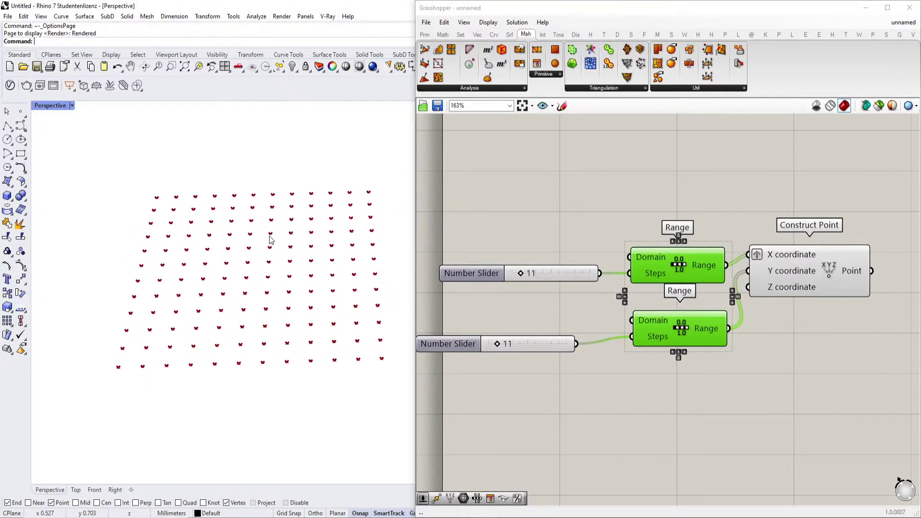
pyautogui.scroll(-3, 746, 234)
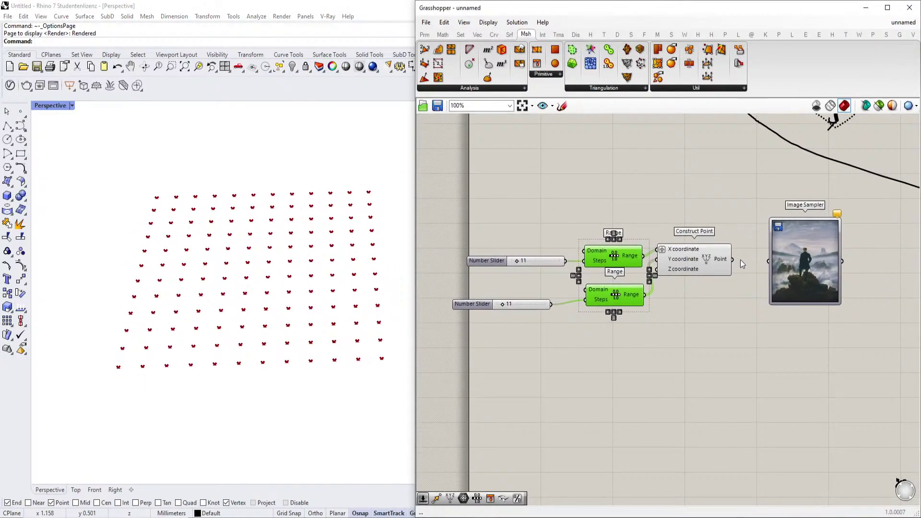
# Step: Connect the Point output of Construct Point to the Image Sampler's input
pyautogui.moveTo(742, 264); pyautogui.dragTo(700, 252, button='right')
pyautogui.scroll(3, 698, 245)
pyautogui.moveTo(676, 249); pyautogui.dragTo(732, 252)
pyautogui.moveTo(839, 251); pyautogui.dragTo(621, 248, button='right')
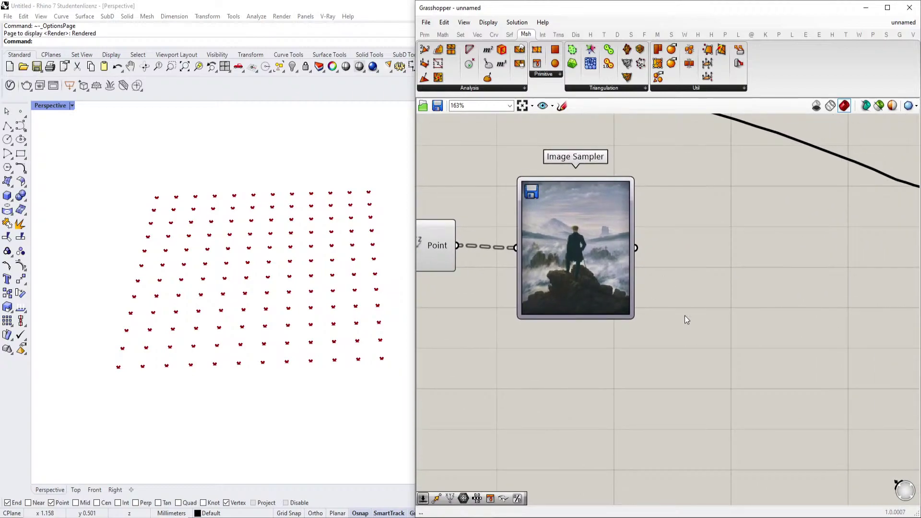
# Step: Add a Panel beside the Image Sampler, connect the sampler's output to it and enlarge it to show more entries
pyautogui.doubleClick(684, 315)
pyautogui.write('Panel')
pyautogui.press('Return')
pyautogui.moveTo(635, 248); pyautogui.dragTo(706, 274)
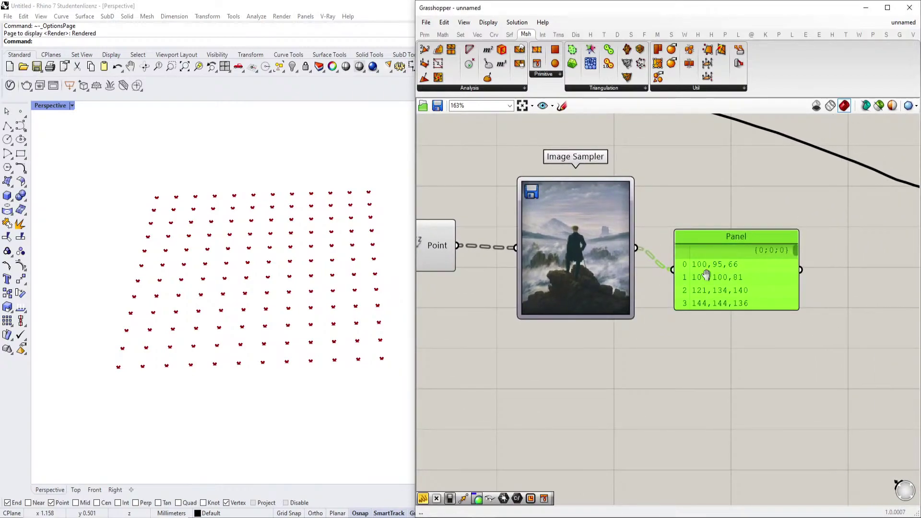
pyautogui.moveTo(706, 274); pyautogui.dragTo(673, 270, button='right')
pyautogui.moveTo(674, 274); pyautogui.dragTo(681, 393)
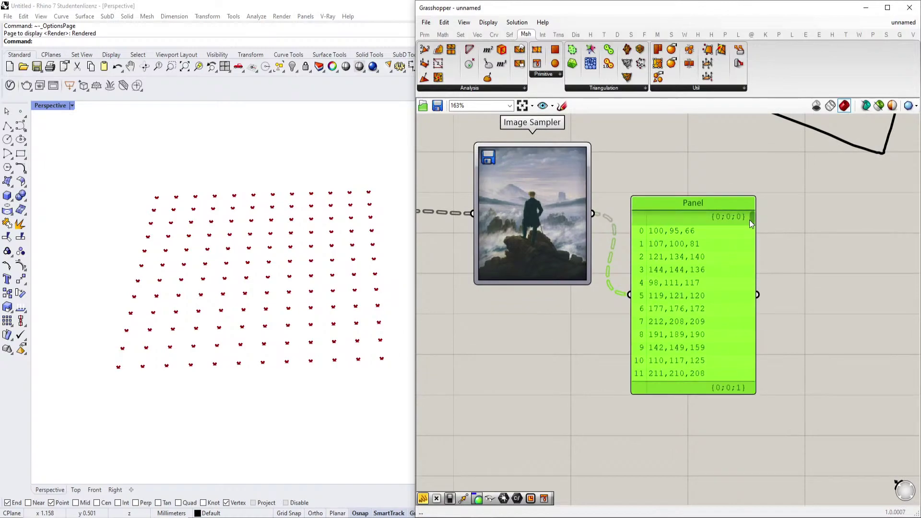
# Step: Examine the sampled RGB values listed in the Panel and compare them with the point grid in the viewport
pyautogui.moveTo(750, 221); pyautogui.dragTo(747, 347)
pyautogui.moveTo(742, 325); pyautogui.dragTo(709, 251, button='right')
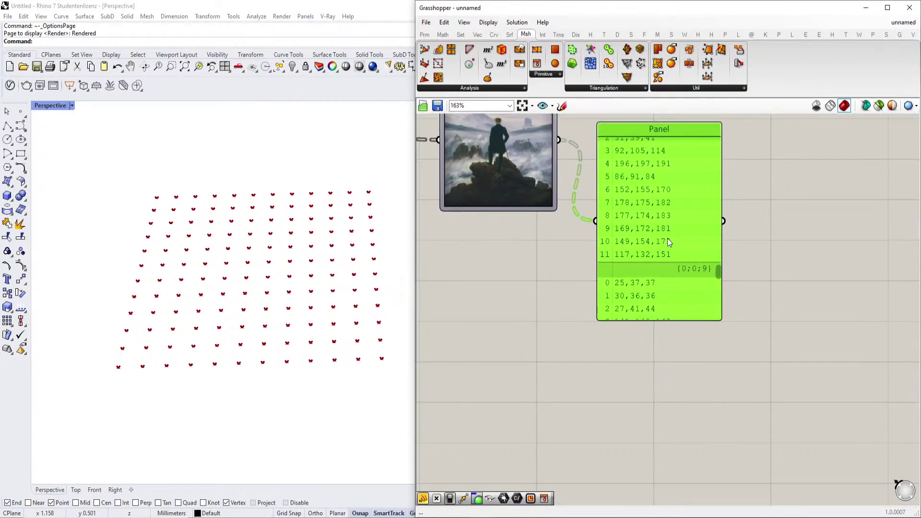
pyautogui.doubleClick(622, 368)
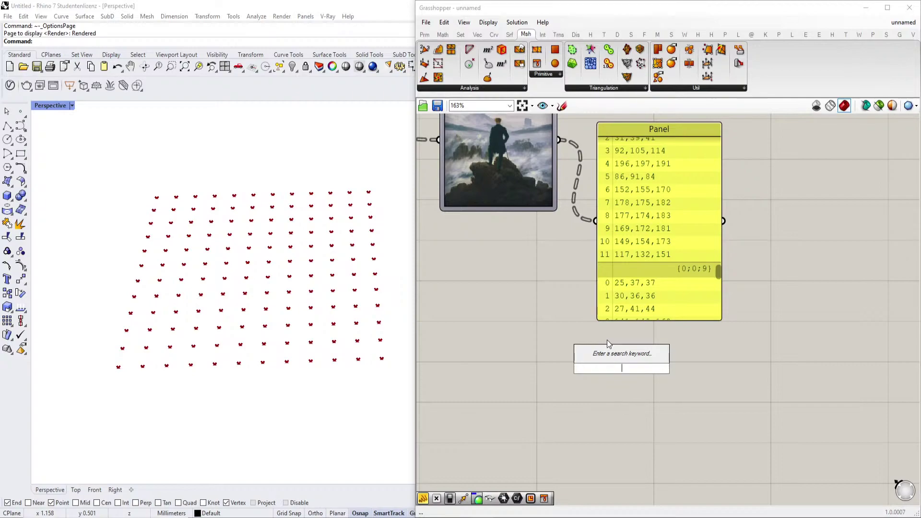
pyautogui.click(677, 346)
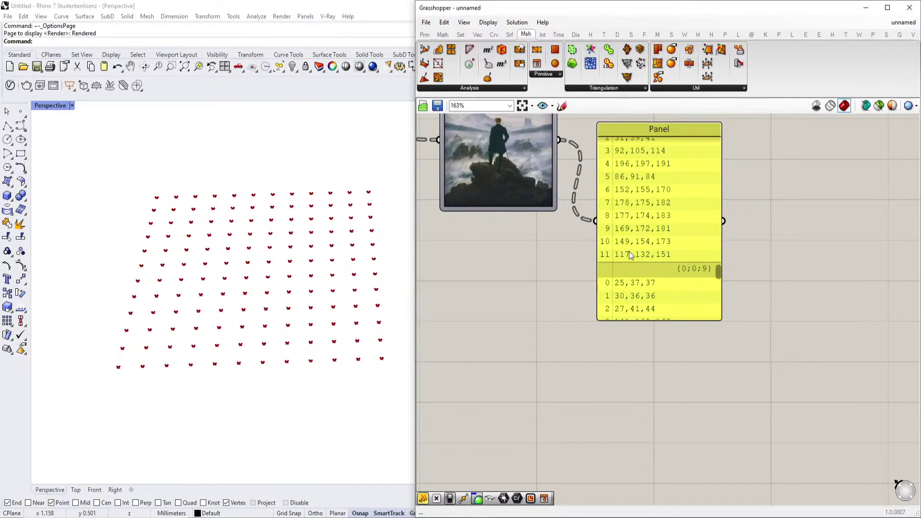
pyautogui.moveTo(617, 236); pyautogui.dragTo(615, 298, button='right')
pyautogui.moveTo(649, 296); pyautogui.dragTo(662, 263)
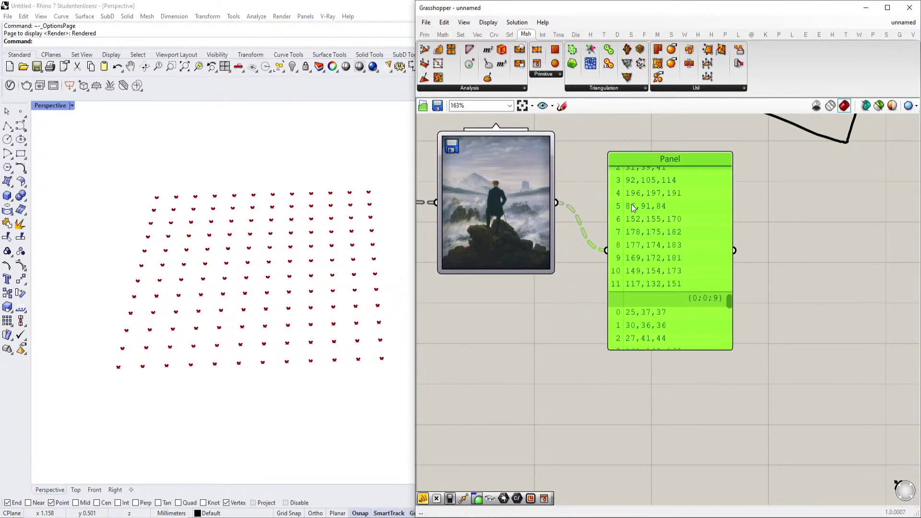
pyautogui.moveTo(279, 330); pyautogui.dragTo(271, 362, button='right')
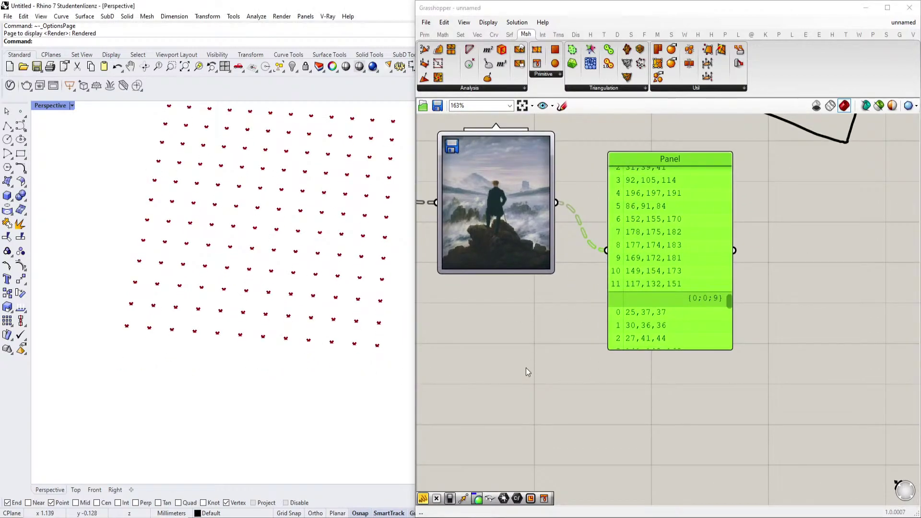
# Step: Place a Mesh Colours component below the Image Sampler and shift the Panel to make room
pyautogui.doubleClick(678, 434)
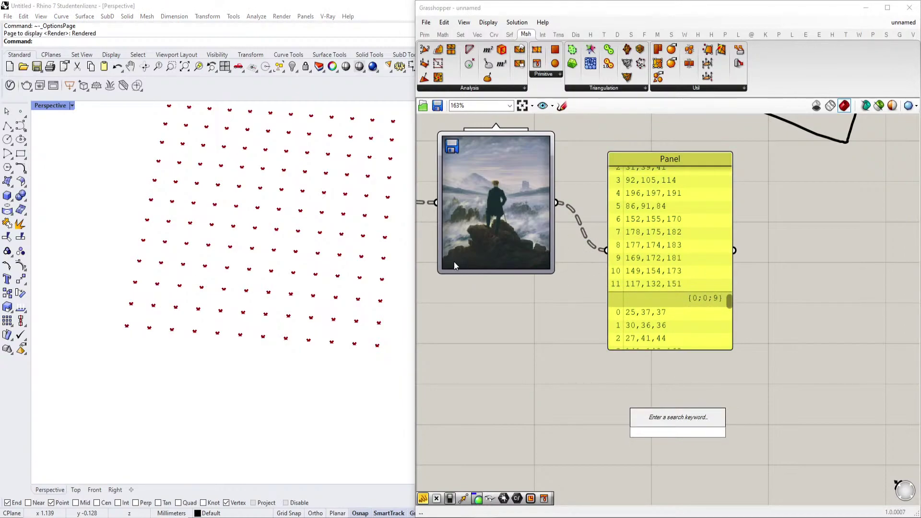
pyautogui.click(551, 77)
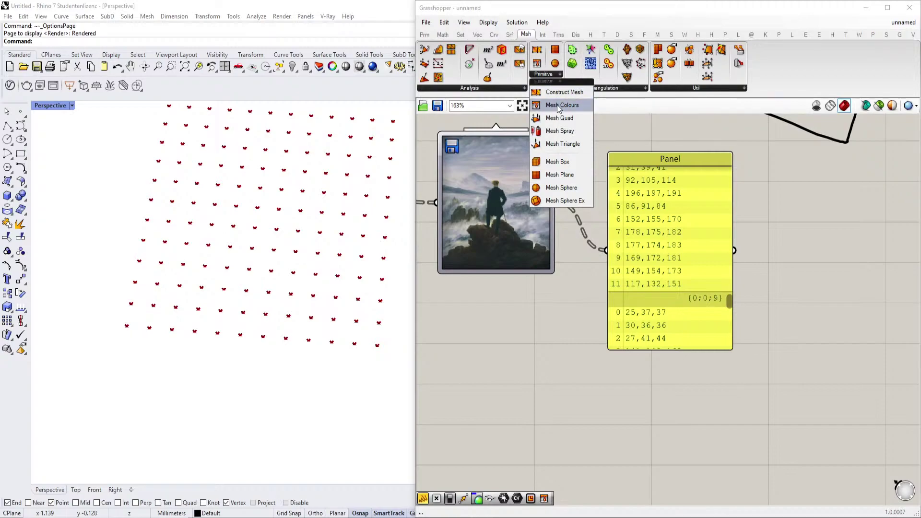
pyautogui.click(557, 105)
pyautogui.click(615, 327)
pyautogui.moveTo(615, 326); pyautogui.dragTo(617, 421)
pyautogui.moveTo(649, 336); pyautogui.dragTo(695, 283)
pyautogui.moveTo(695, 283); pyautogui.dragTo(735, 248, button='right')
pyautogui.click(679, 393)
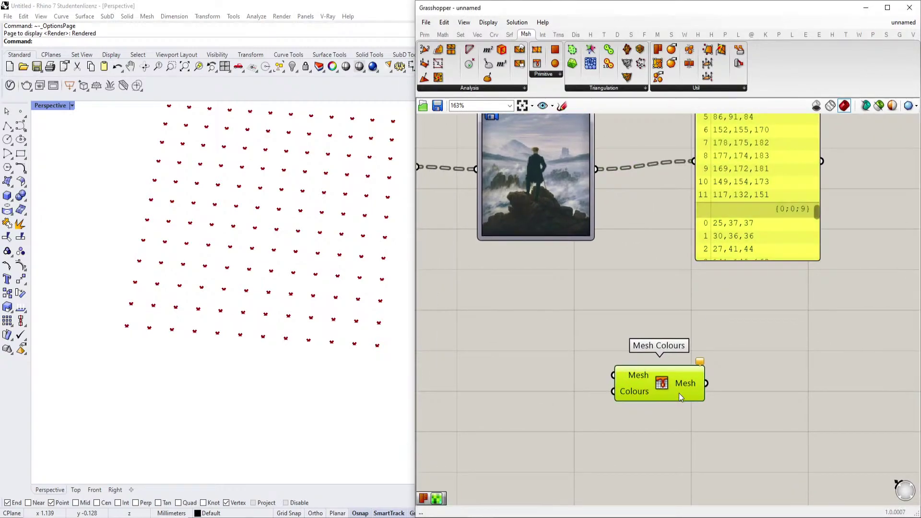
pyautogui.moveTo(678, 393); pyautogui.dragTo(738, 327, button='right')
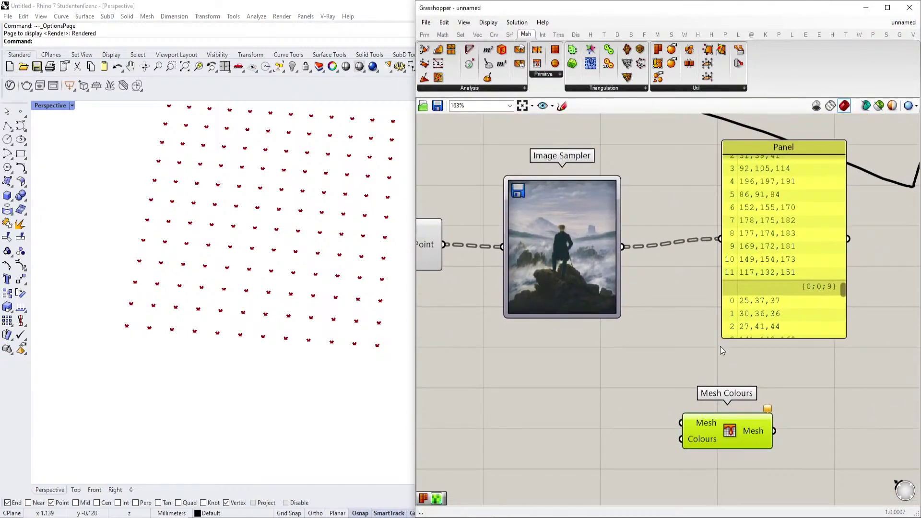
# Step: Add a Box Rectangle component below the Image Sampler
pyautogui.scroll(-2, 883, 322)
pyautogui.doubleClick(637, 368)
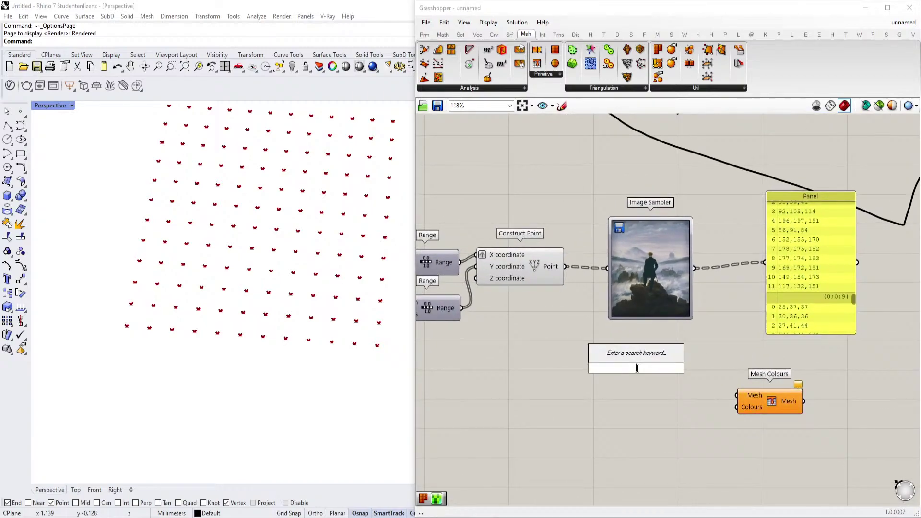
pyautogui.write('box rect')
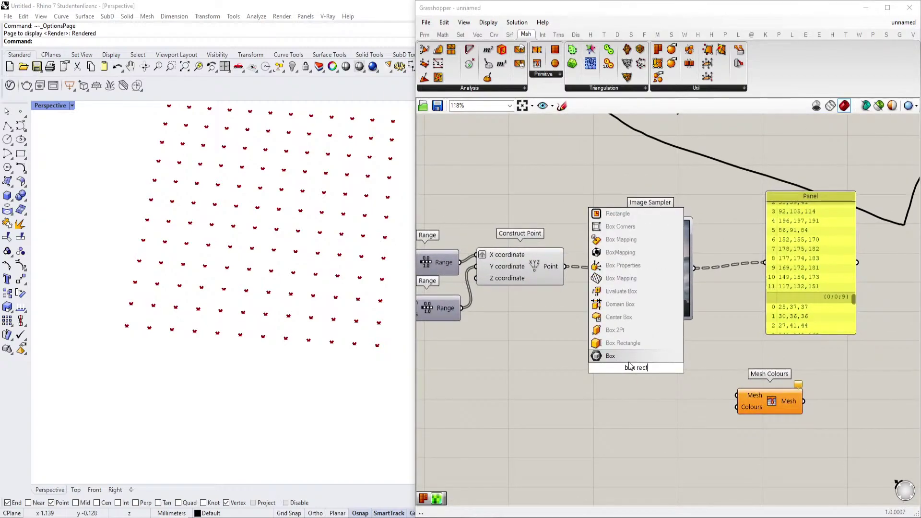
pyautogui.click(622, 343)
# Step: Add a Number Slider set to 1 and connect it to the Domain inputs of both Range components
pyautogui.moveTo(573, 303); pyautogui.dragTo(681, 276, button='right')
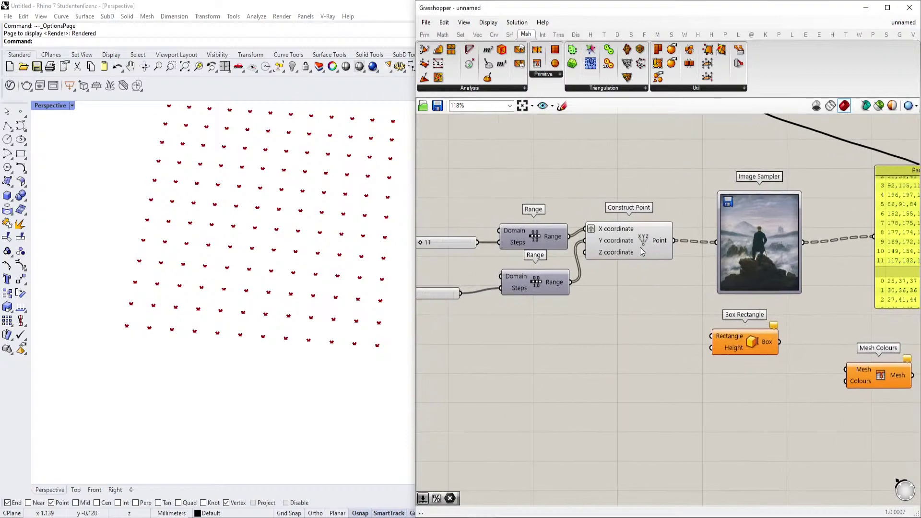
pyautogui.doubleClick(585, 322)
pyautogui.moveTo(551, 305); pyautogui.dragTo(698, 299, button='right')
pyautogui.doubleClick(545, 358)
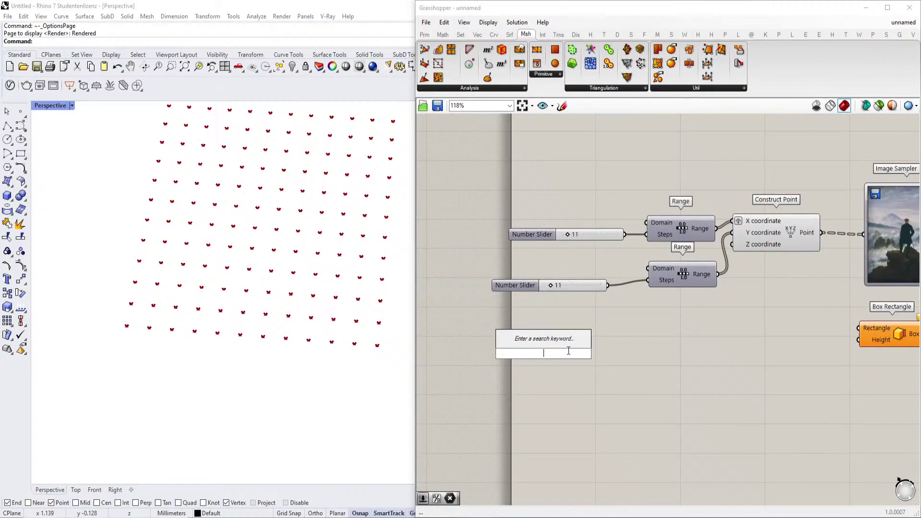
pyautogui.write('2')
pyautogui.press('Return')
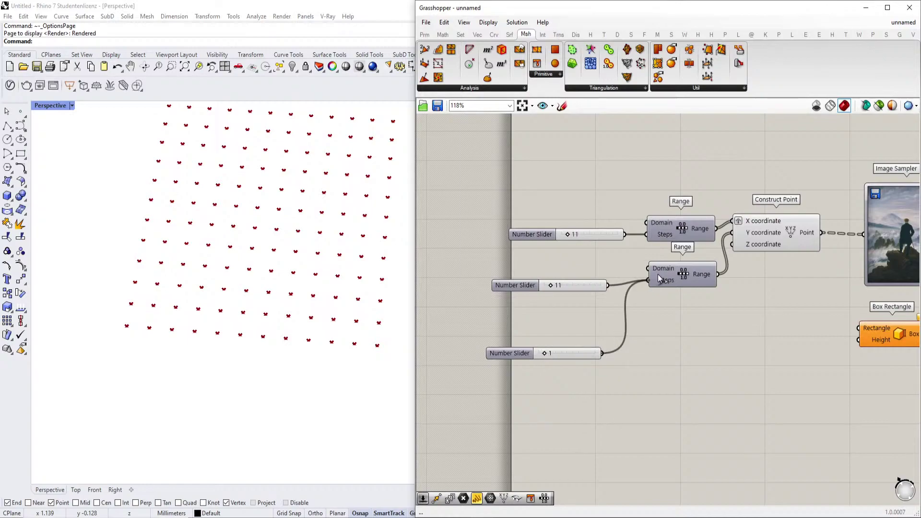
pyautogui.moveTo(659, 275); pyautogui.dragTo(603, 353)
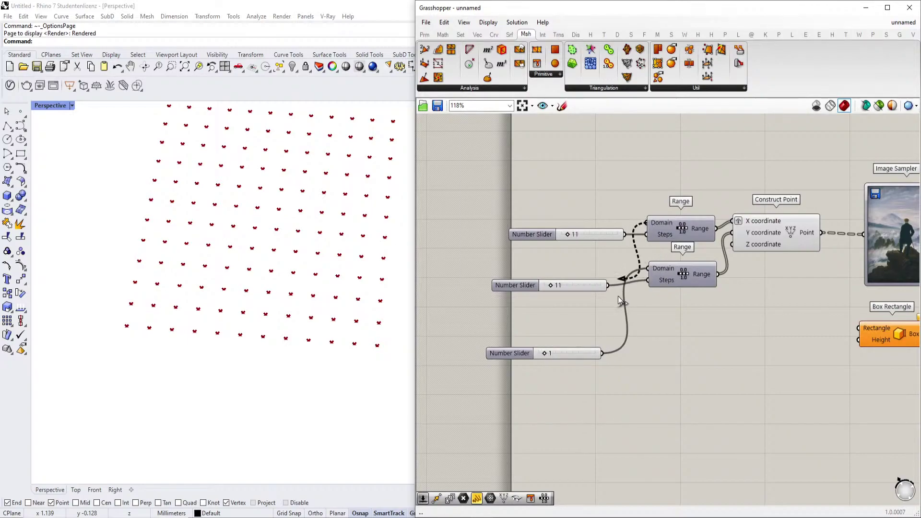
pyautogui.moveTo(618, 297); pyautogui.dragTo(556, 354)
pyautogui.moveTo(604, 342); pyautogui.dragTo(542, 334, button='right')
# Step: Move Box Rectangle below Construct Point and place a Rectangle component in front of its inputs
pyautogui.moveTo(824, 327); pyautogui.dragTo(703, 364)
pyautogui.scroll(2, 671, 368)
pyautogui.moveTo(670, 366); pyautogui.dragTo(733, 335, button='right')
pyautogui.click(649, 336)
pyautogui.doubleClick(649, 336)
pyautogui.write('rect')
pyautogui.press('Return')
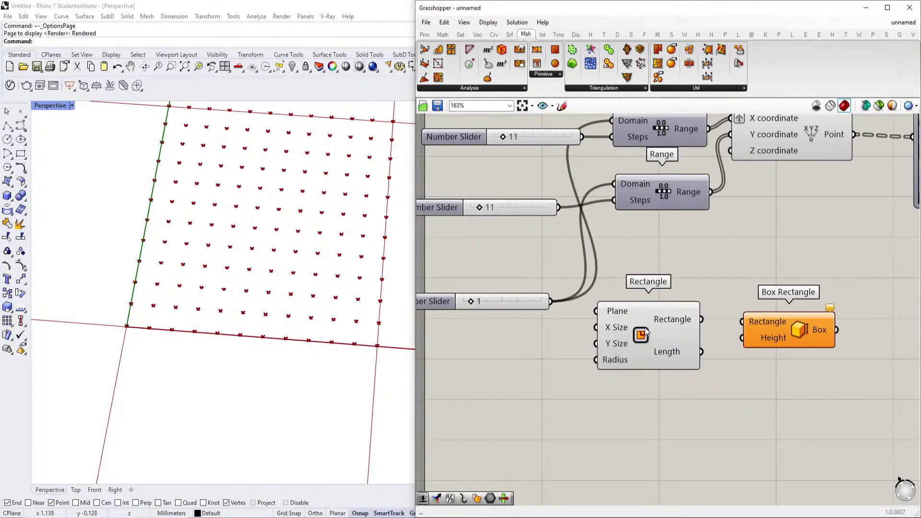
pyautogui.moveTo(649, 336); pyautogui.dragTo(695, 337)
pyautogui.moveTo(790, 324); pyautogui.dragTo(861, 337)
pyautogui.moveTo(741, 341); pyautogui.dragTo(847, 335)
# Step: Add a Division component that divides the domain slider of 1 by the lower Range's steps slider
pyautogui.doubleClick(599, 374)
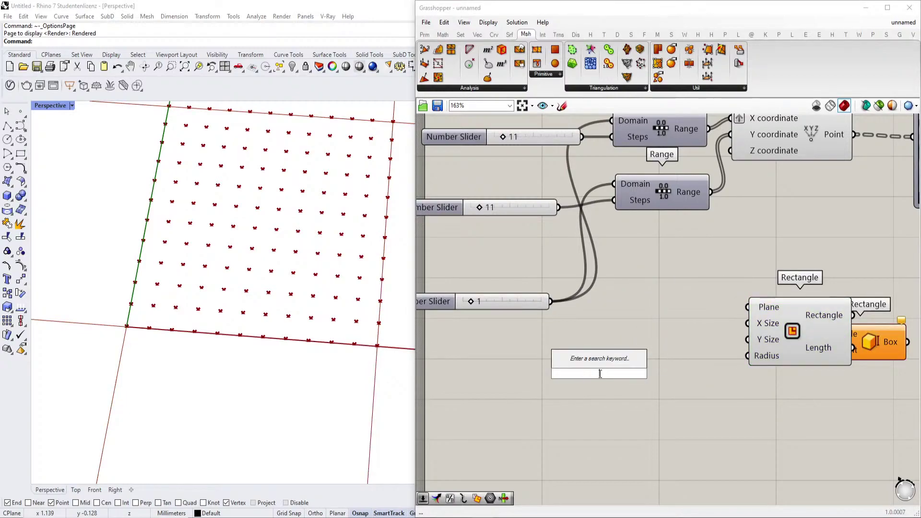
pyautogui.write('division')
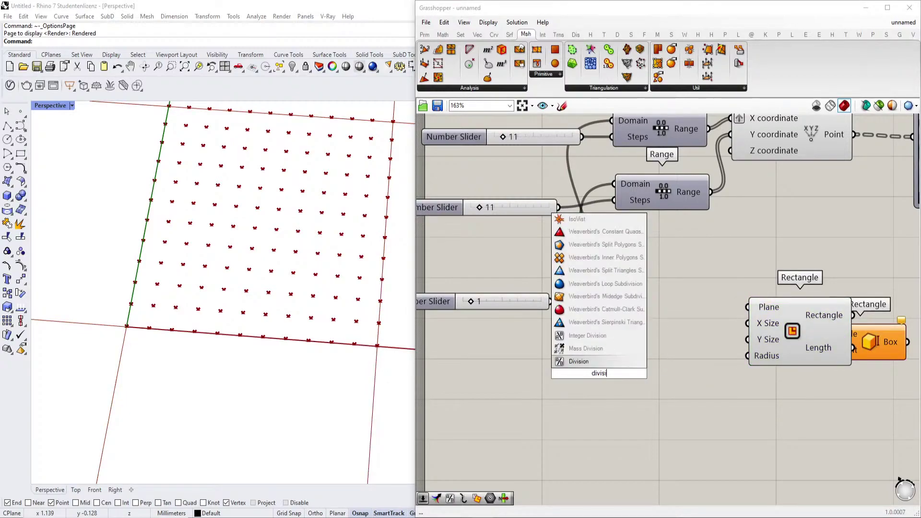
pyautogui.click(592, 367)
pyautogui.scroll(-3, 588, 359)
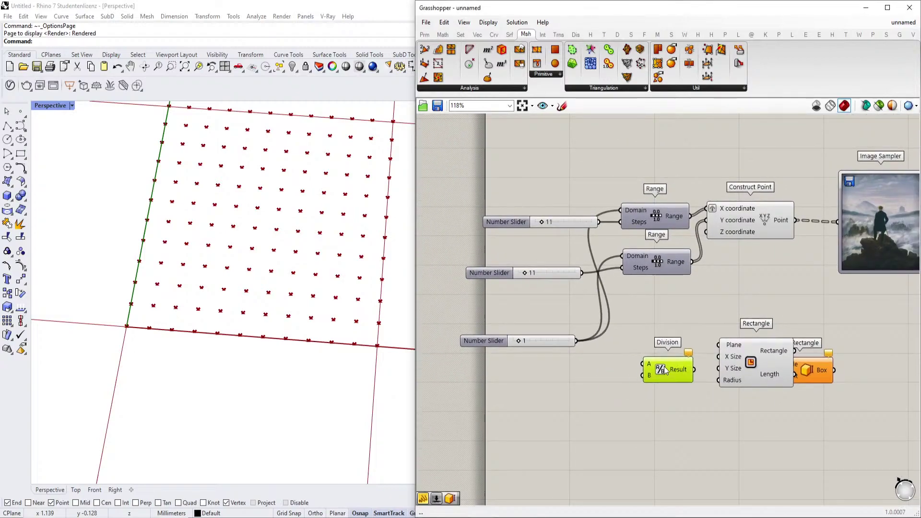
pyautogui.moveTo(588, 277); pyautogui.dragTo(566, 339)
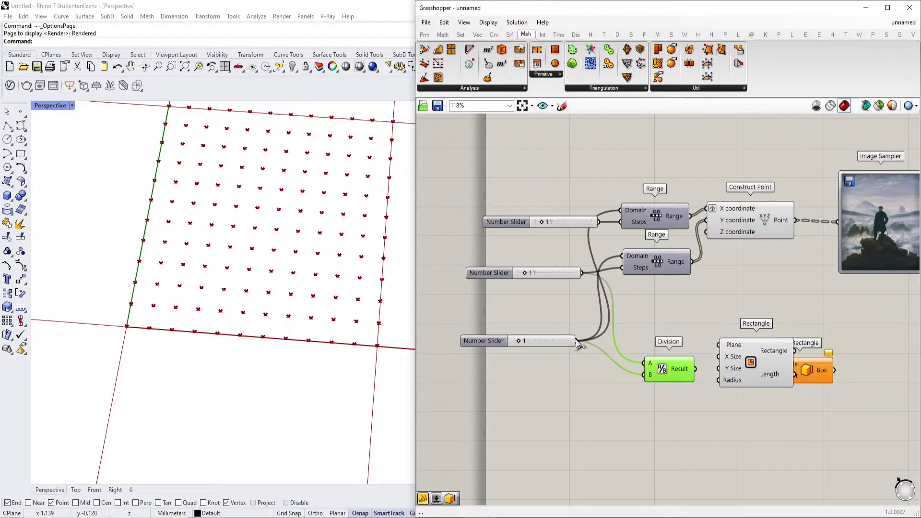
pyautogui.moveTo(645, 376); pyautogui.dragTo(581, 277)
pyautogui.moveTo(672, 307); pyautogui.dragTo(629, 301, button='right')
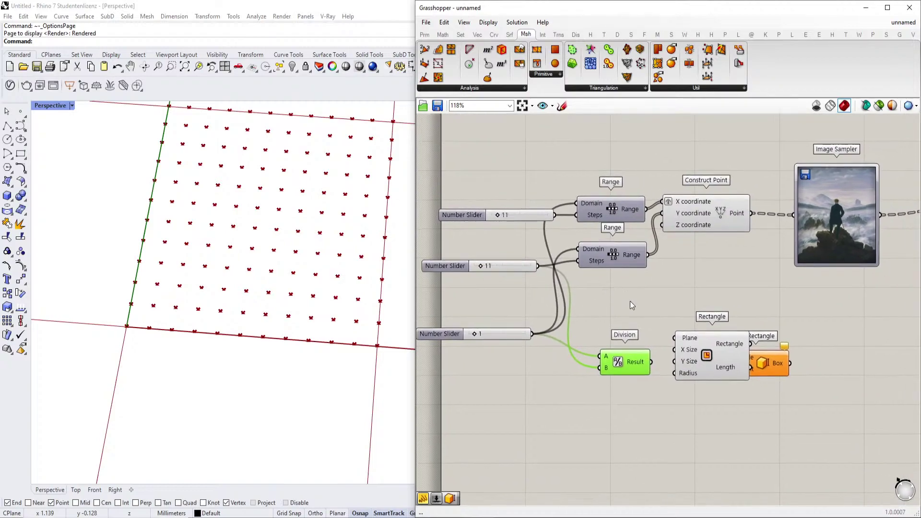
# Step: Connect the Division to the Rectangle's Y Size, and duplicate it with the upper steps slider as B to drive X Size
pyautogui.scroll(1, 677, 331)
pyautogui.moveTo(673, 367); pyautogui.dragTo(674, 368)
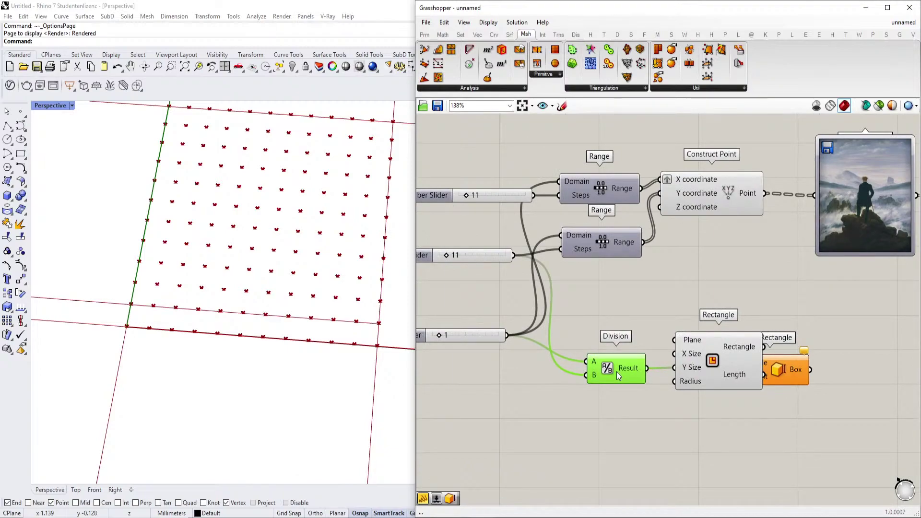
pyautogui.keyDown('alt'); pyautogui.moveTo(617, 372); pyautogui.dragTo(608, 306); pyautogui.keyUp('alt')
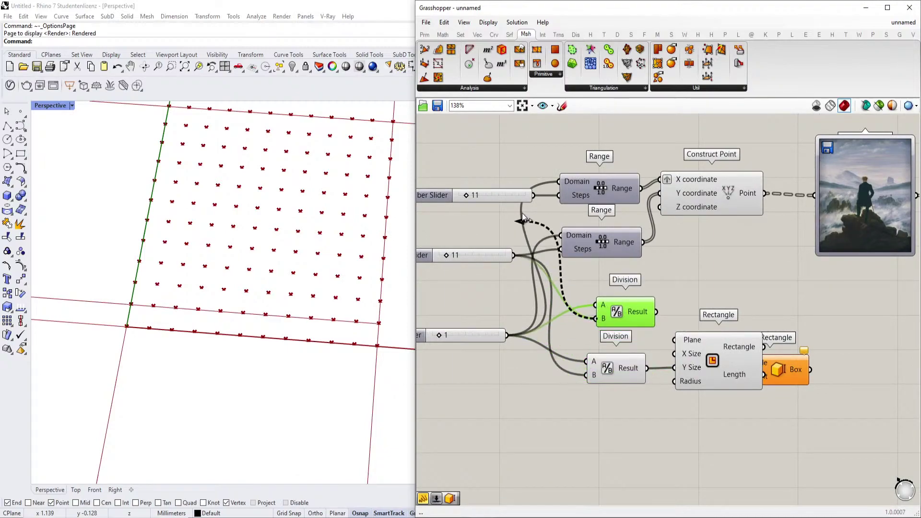
pyautogui.moveTo(522, 218); pyautogui.dragTo(532, 195)
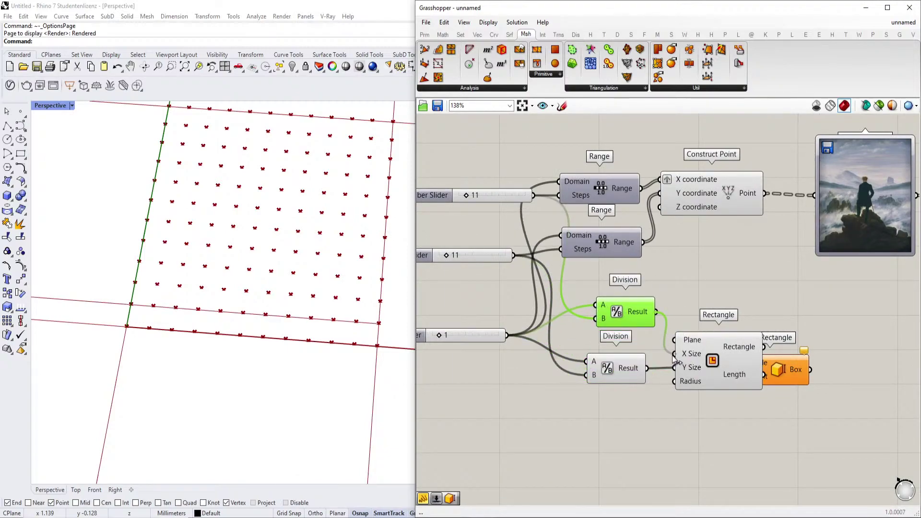
pyautogui.moveTo(673, 356); pyautogui.dragTo(674, 355)
pyautogui.click(713, 364)
# Step: Connect Construct Point's Point output to the Rectangle's Plane input to place a rectangle at every grid point
pyautogui.moveTo(670, 356); pyautogui.dragTo(673, 318, button='right')
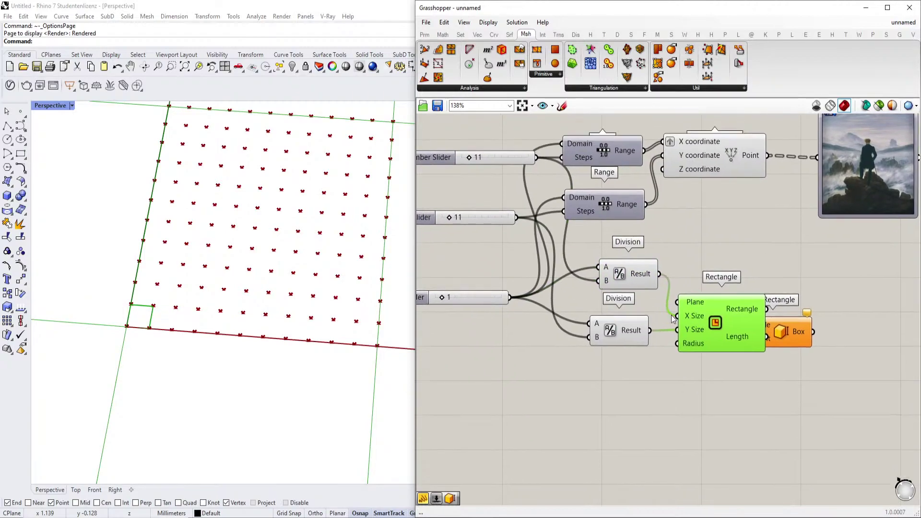
pyautogui.moveTo(778, 165); pyautogui.dragTo(776, 164)
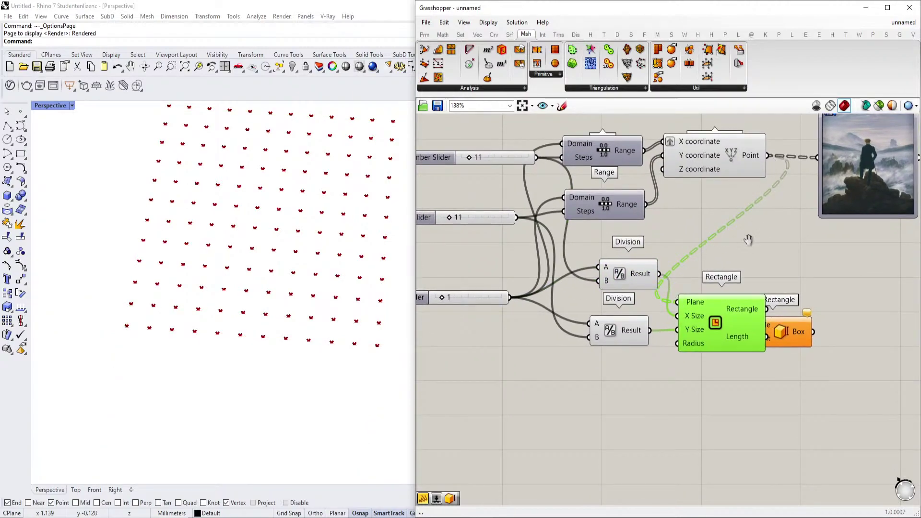
pyautogui.moveTo(749, 240); pyautogui.dragTo(700, 263, button='right')
pyautogui.click(710, 185)
pyautogui.click(708, 340)
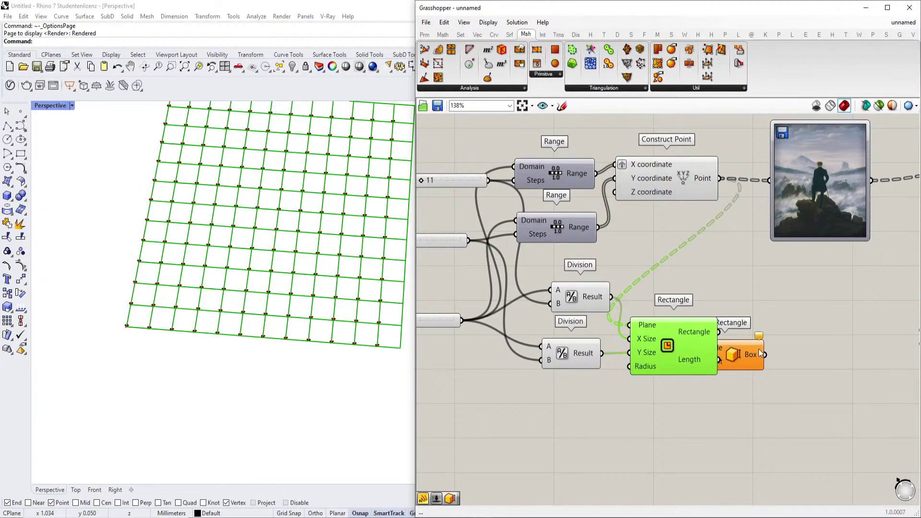
# Step: Move Box Rectangle clear of the Rectangle component and add a number slider of 1.00 in front of it
pyautogui.moveTo(749, 360); pyautogui.dragTo(873, 414)
pyautogui.moveTo(289, 335); pyautogui.dragTo(240, 324, button='right')
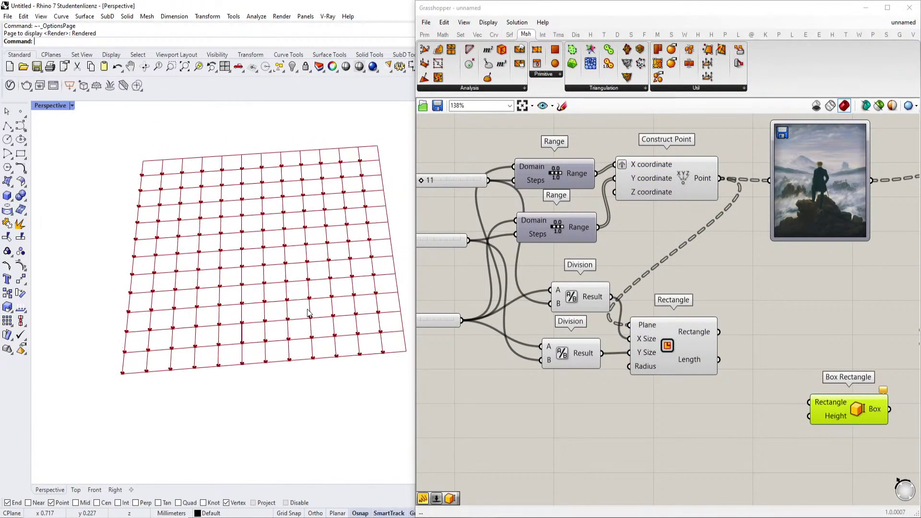
pyautogui.scroll(-2, 240, 324)
pyautogui.moveTo(702, 439); pyautogui.dragTo(660, 381, button='right')
pyautogui.doubleClick(660, 381)
pyautogui.write('1')
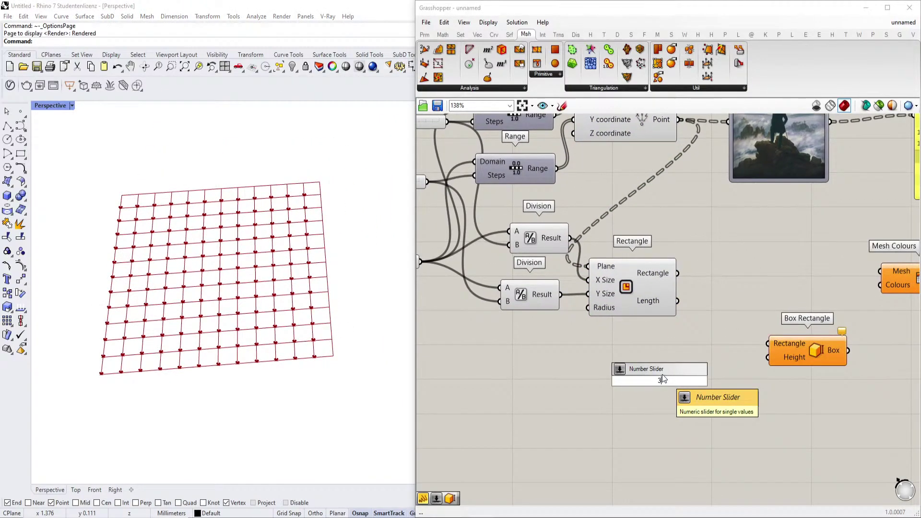
pyautogui.press('Return')
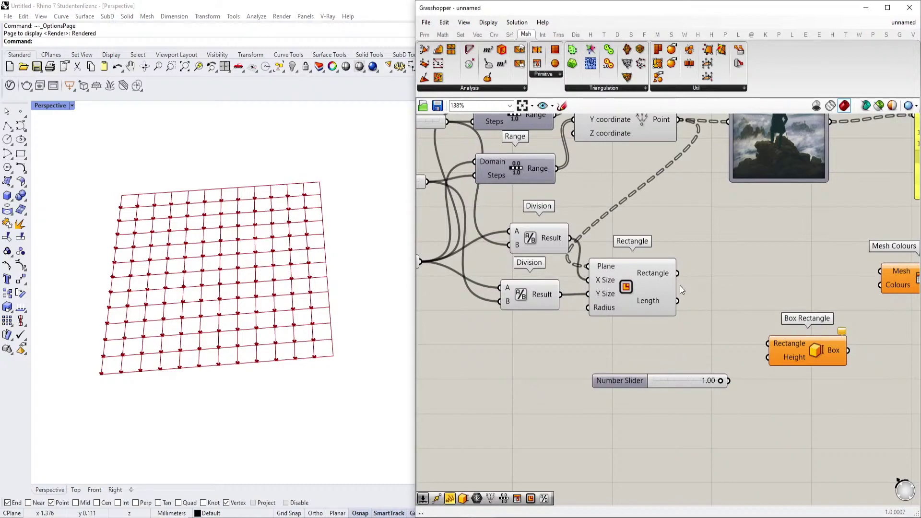
# Step: Connect the Rectangle output and the new slider to Box Rectangle's Rectangle and Height inputs, and set the height to 0.26
pyautogui.moveTo(763, 314); pyautogui.dragTo(768, 344)
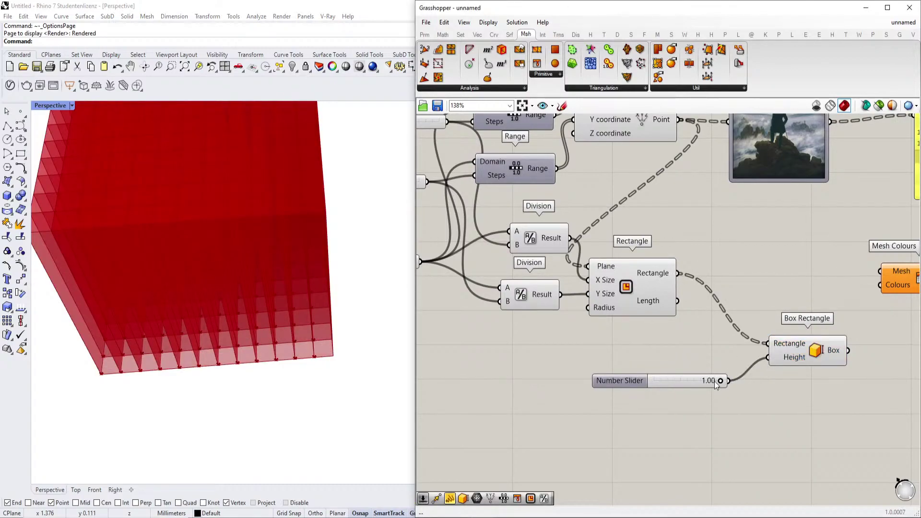
pyautogui.moveTo(720, 381); pyautogui.dragTo(671, 384)
pyautogui.moveTo(326, 319); pyautogui.dragTo(233, 285, button='right')
pyautogui.scroll(2, 233, 285)
pyautogui.moveTo(741, 296); pyautogui.dragTo(619, 259, button='right')
pyautogui.doubleClick(750, 369)
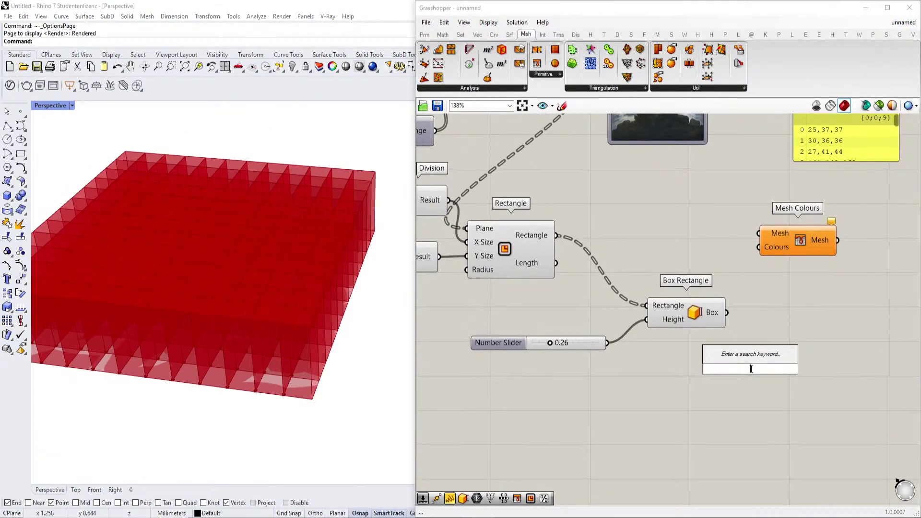
pyautogui.write('box re')
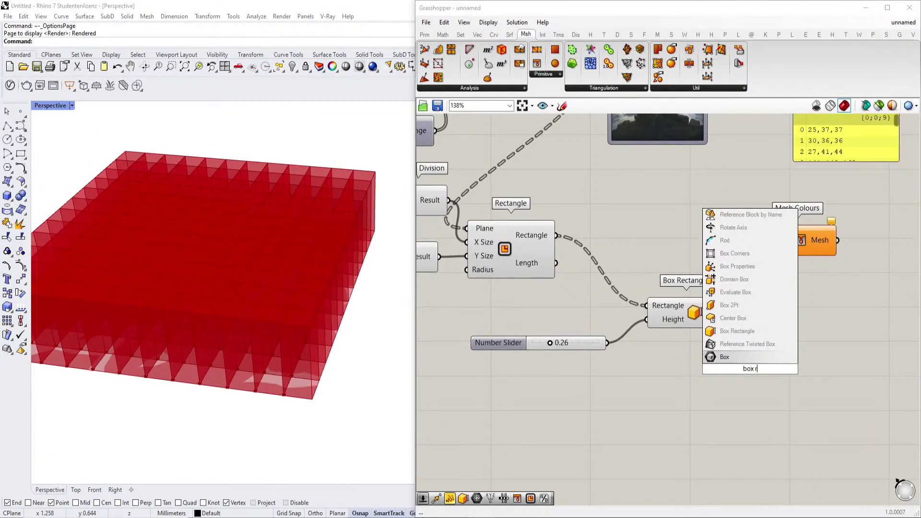
pyautogui.click(559, 74)
pyautogui.click(561, 171)
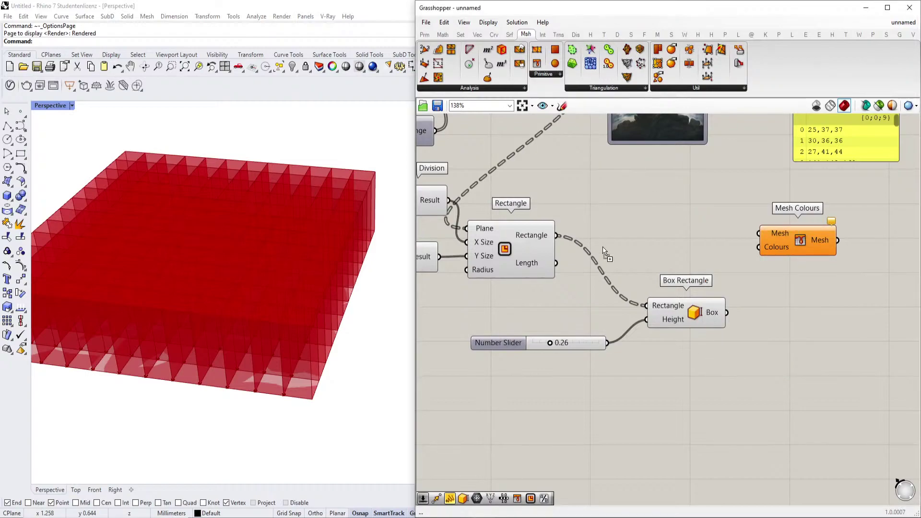
# Step: Add a Mesh Box component after Box Rectangle and connect the Box output to its Base input
pyautogui.click(558, 73)
pyautogui.click(559, 158)
pyautogui.click(786, 372)
pyautogui.moveTo(778, 377); pyautogui.dragTo(804, 324)
# Step: Add an integer number slider of 1 in front of Mesh Box's count inputs
pyautogui.doubleClick(705, 360)
pyautogui.write('1')
pyautogui.press('Return')
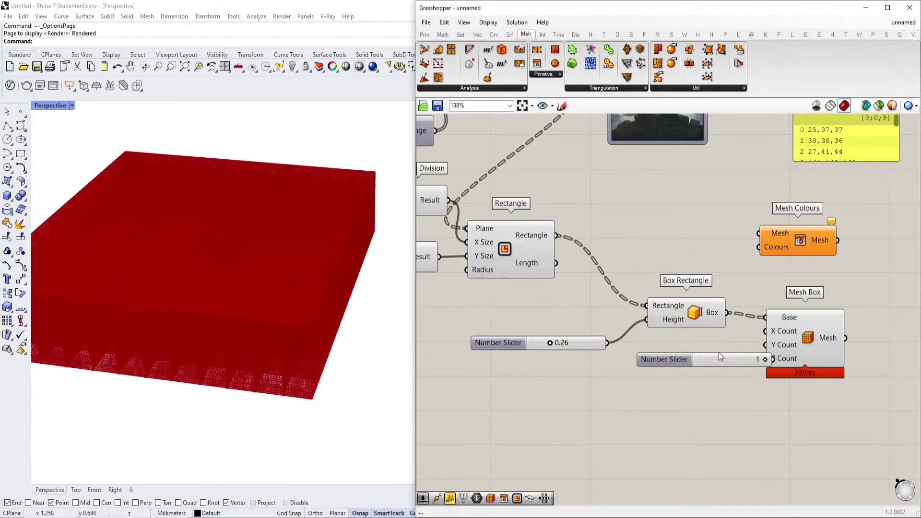
# Step: Add a number slider of 2 and connect it to Mesh Box's X Count and Y Count inputs
pyautogui.scroll(2, 737, 345)
pyautogui.doubleClick(644, 341)
pyautogui.write('2')
pyautogui.press('Return')
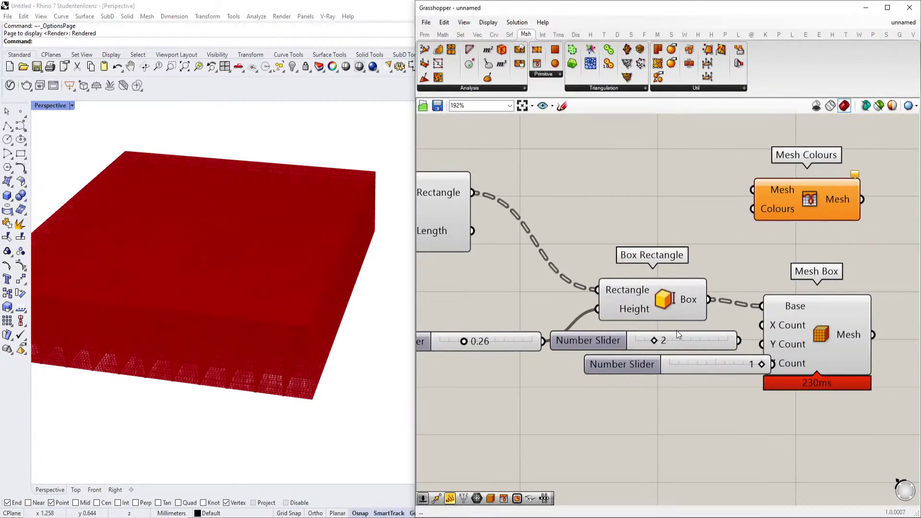
pyautogui.moveTo(762, 326); pyautogui.dragTo(739, 341)
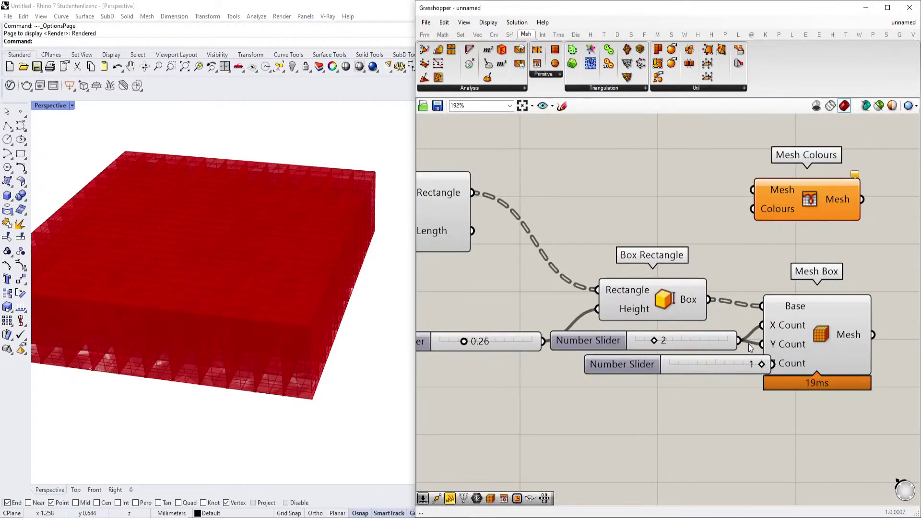
# Step: Delete the unused slider of 1 and connect the slider of 2 to Mesh Box's Z Count
pyautogui.click(697, 364)
pyautogui.press('Delete')
pyautogui.click(790, 345)
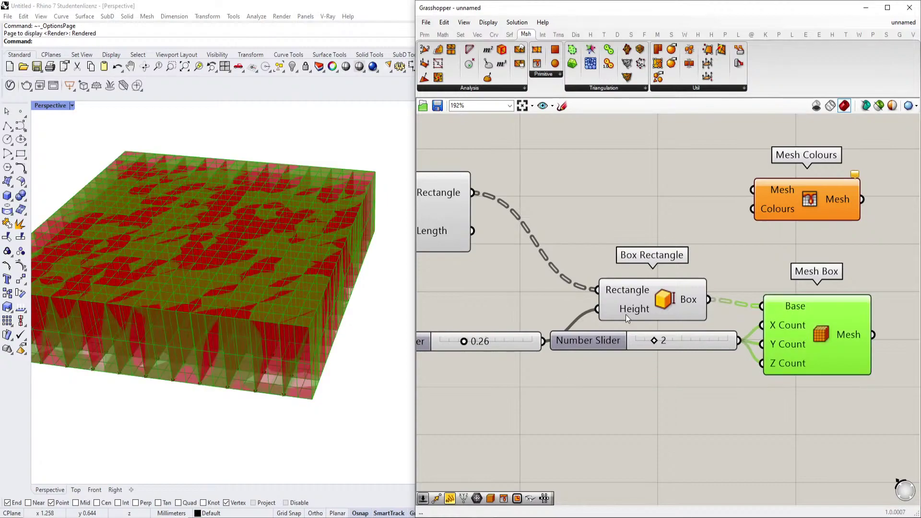
# Step: Turn off Box Rectangle's preview and move Mesh Colours so it sits behind Mesh Box
pyautogui.click(660, 296)
pyautogui.scroll(-3, 727, 270)
pyautogui.click(763, 263)
pyautogui.scroll(2, 759, 259)
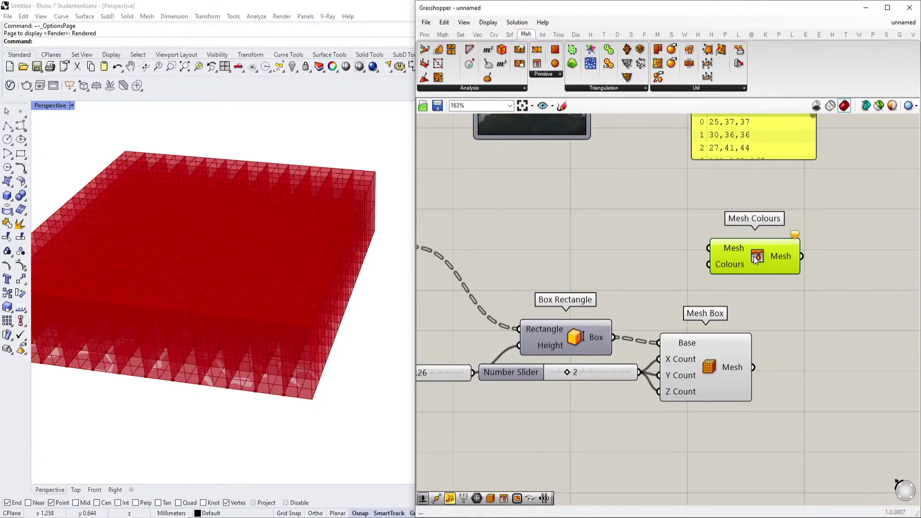
pyautogui.moveTo(759, 259); pyautogui.dragTo(780, 282, button='right')
pyautogui.moveTo(774, 301); pyautogui.dragTo(837, 305)
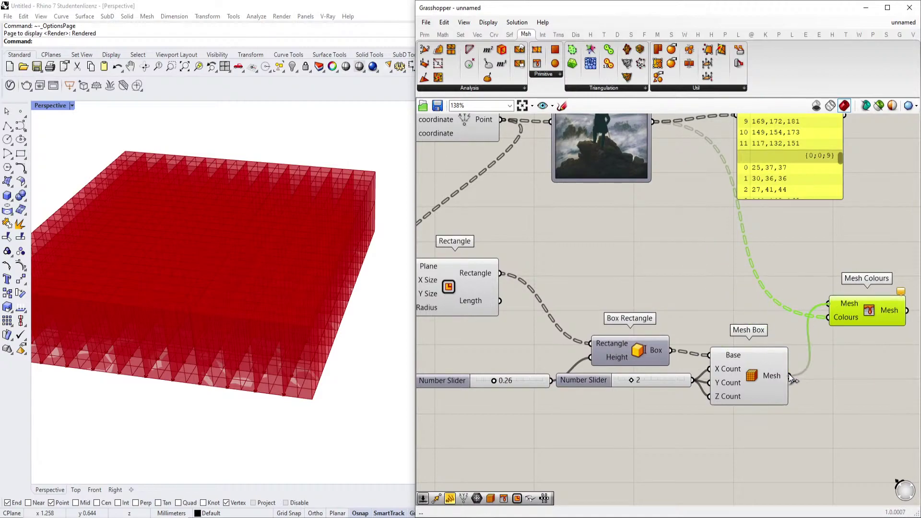
# Step: Connect the Image Sampler's output to Mesh Colours' Colours input and Mesh Box's output to its Mesh input
pyautogui.moveTo(790, 377); pyautogui.dragTo(790, 377)
pyautogui.moveTo(859, 317); pyautogui.dragTo(786, 312, button='right')
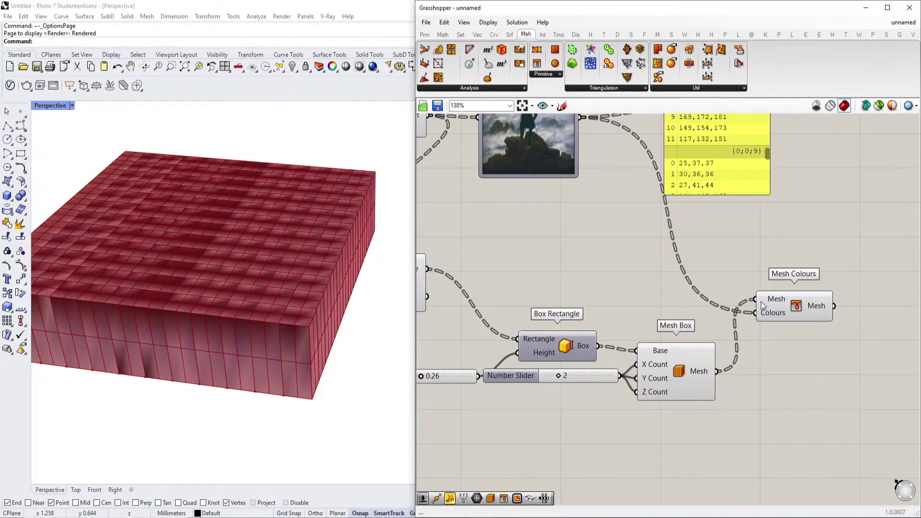
# Step: Examine the coloured box mesh in the Perspective viewport together with the components that feed it
pyautogui.click(692, 360)
pyautogui.moveTo(344, 293); pyautogui.dragTo(344, 314, button='right')
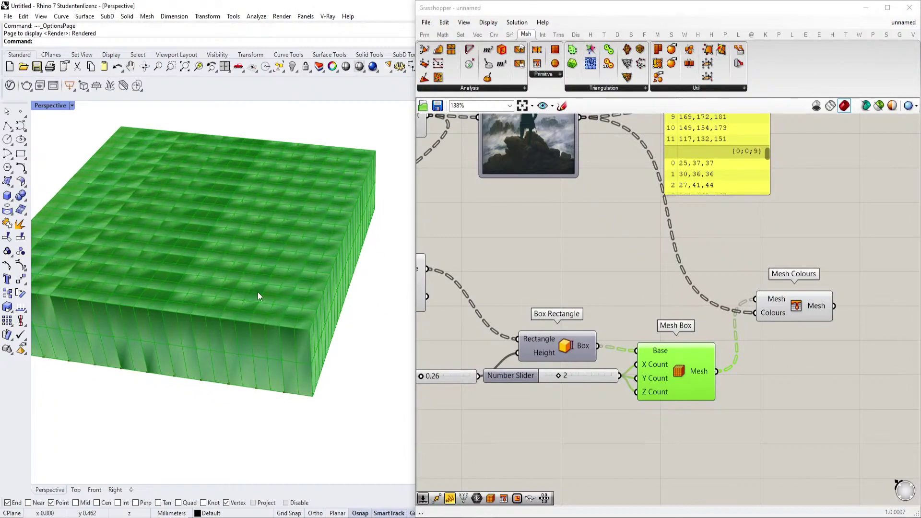
pyautogui.scroll(-3, 258, 296)
pyautogui.scroll(1, 696, 302)
pyautogui.scroll(-3, 692, 330)
pyautogui.scroll(1, 578, 329)
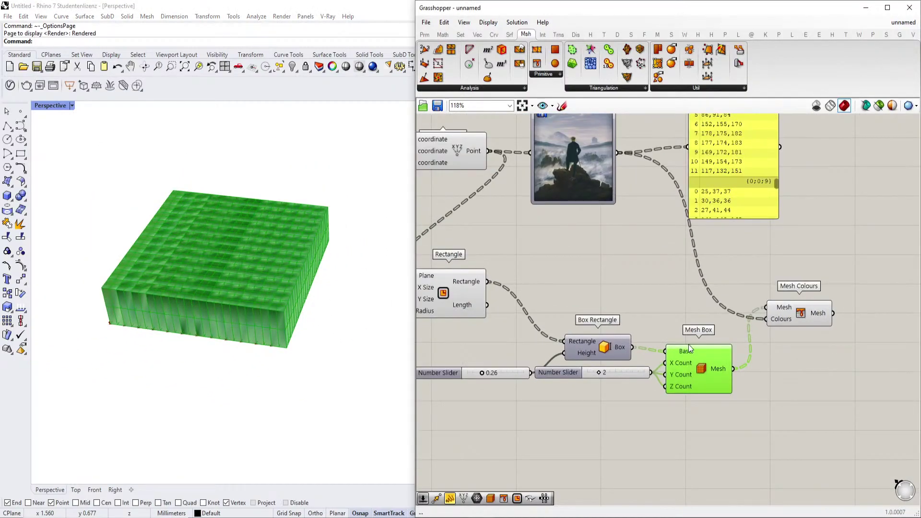
pyautogui.moveTo(288, 307); pyautogui.dragTo(326, 335, button='right')
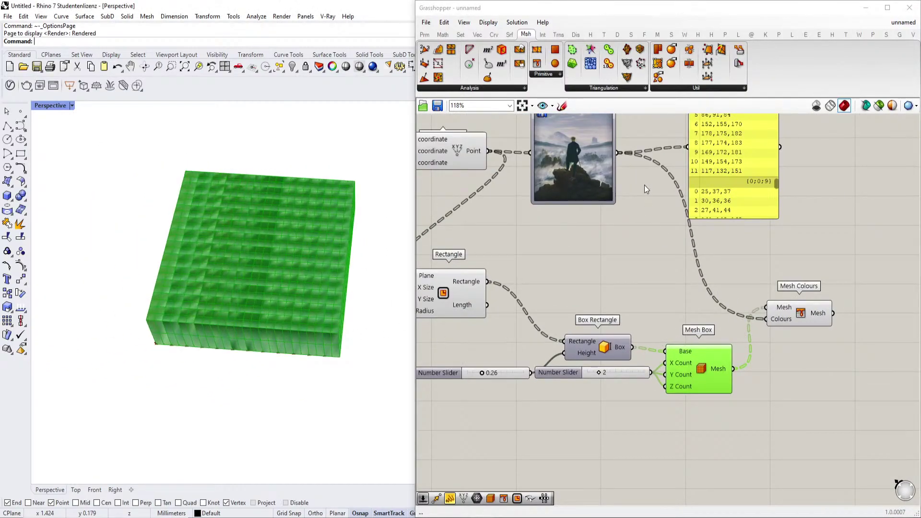
pyautogui.moveTo(644, 185); pyautogui.dragTo(637, 222, button='right')
# Step: Lock the solver and flatten the Mesh input of Mesh Colours
pyautogui.rightClick(734, 309)
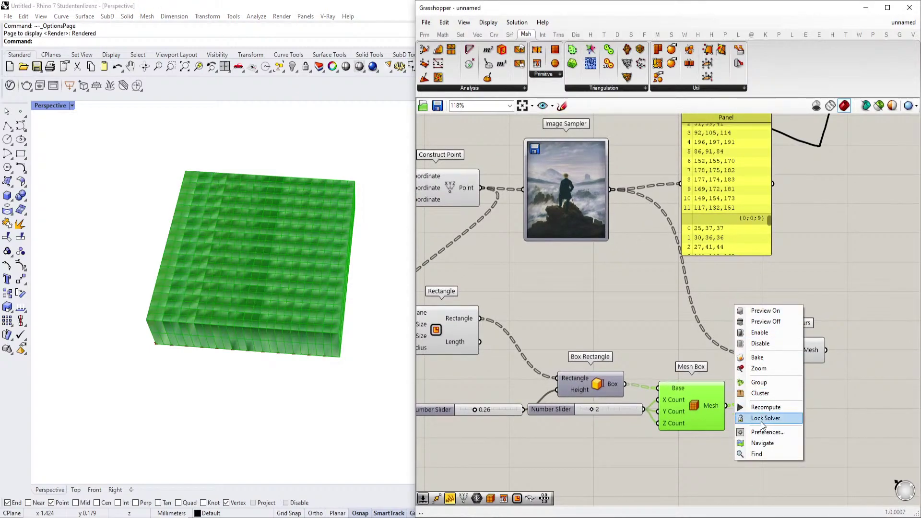
pyautogui.press('Escape')
pyautogui.scroll(2, 791, 368)
pyautogui.rightClick(765, 336)
pyautogui.click(799, 405)
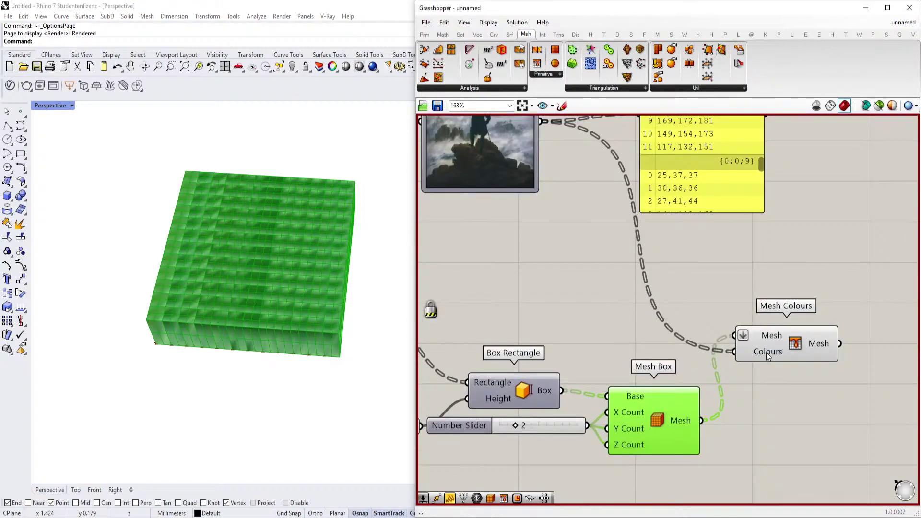
# Step: Flatten the Colours input of Mesh Colours and unlock the solver
pyautogui.rightClick(767, 352)
pyautogui.click(795, 404)
pyautogui.rightClick(739, 307)
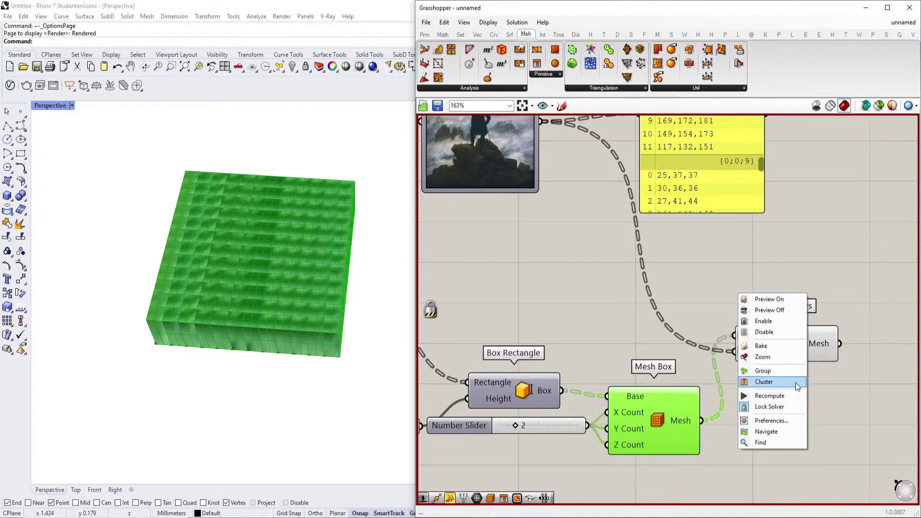
pyautogui.click(775, 406)
pyautogui.click(747, 280)
pyautogui.scroll(-2, 747, 280)
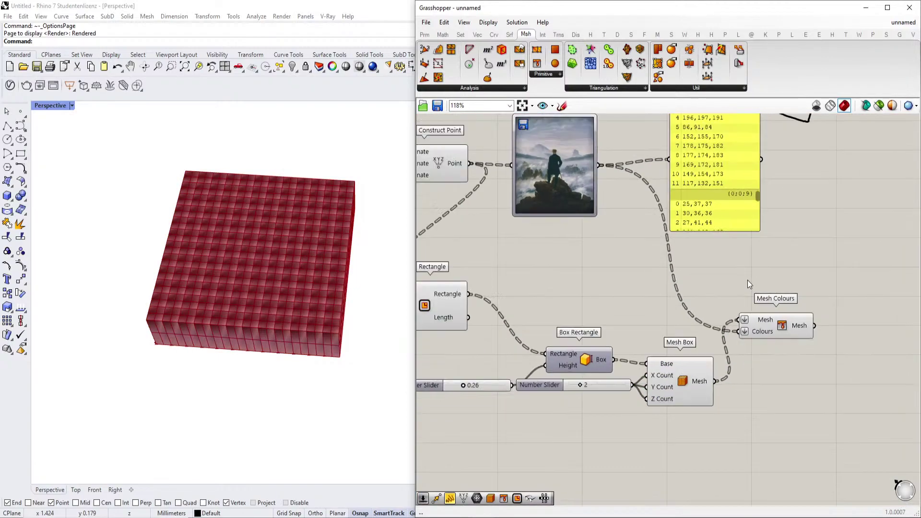
# Step: Select Mesh Colours and set the Perspective viewport's display mode to Shaded
pyautogui.moveTo(705, 225); pyautogui.dragTo(719, 278, button='right')
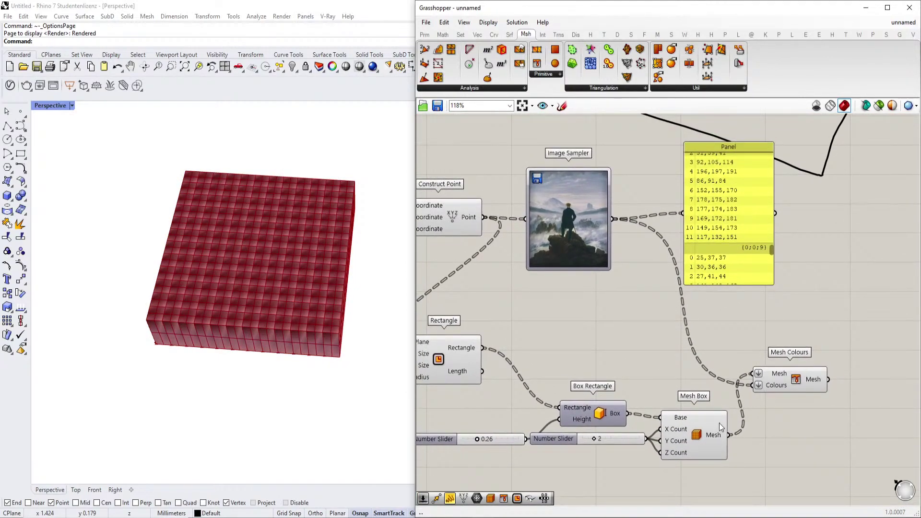
pyautogui.click(775, 376)
pyautogui.click(54, 106)
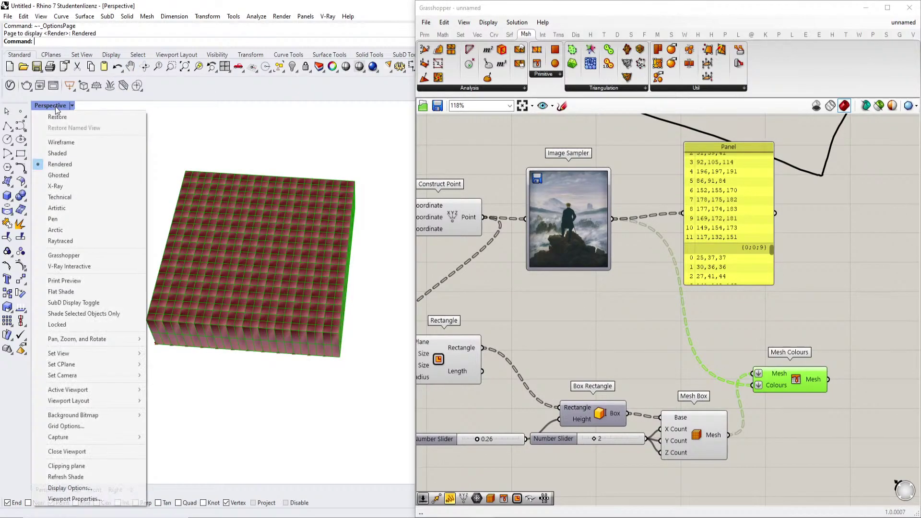
pyautogui.click(54, 152)
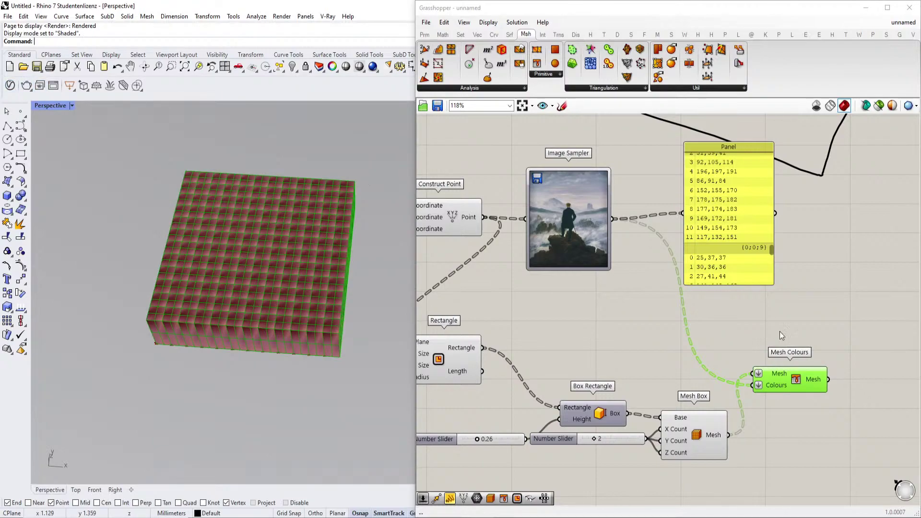
# Step: Add a Shader parameter above Mesh Colours and connect the Image Sampler's output to it
pyautogui.scroll(3, 780, 334)
pyautogui.doubleClick(690, 245)
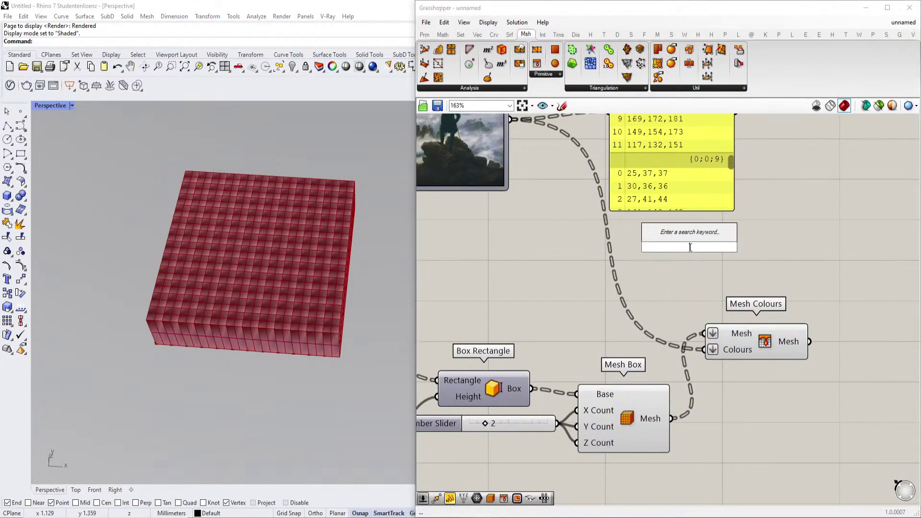
pyautogui.write('shader')
pyautogui.click(669, 233)
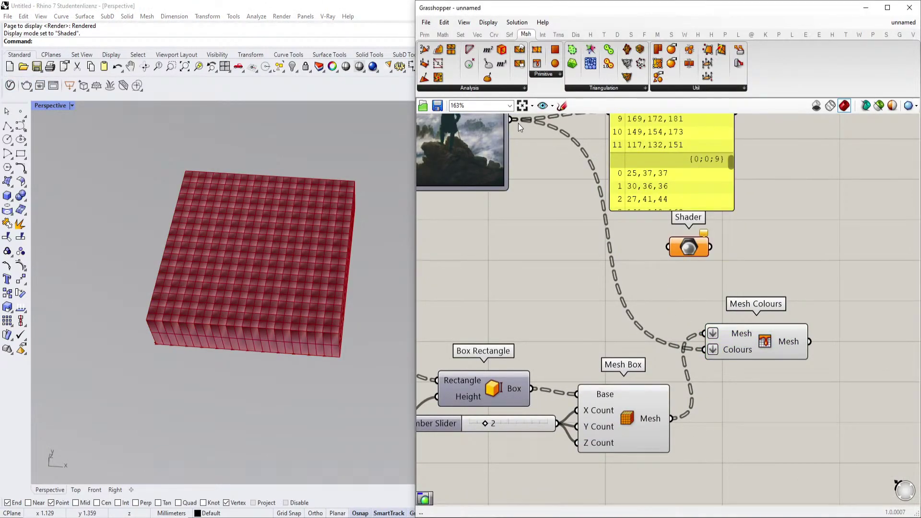
pyautogui.moveTo(512, 119); pyautogui.dragTo(704, 349)
pyautogui.moveTo(689, 246); pyautogui.dragTo(646, 247)
pyautogui.hotkey('ctrl', 'z')
pyautogui.hotkey('ctrl', 'z')
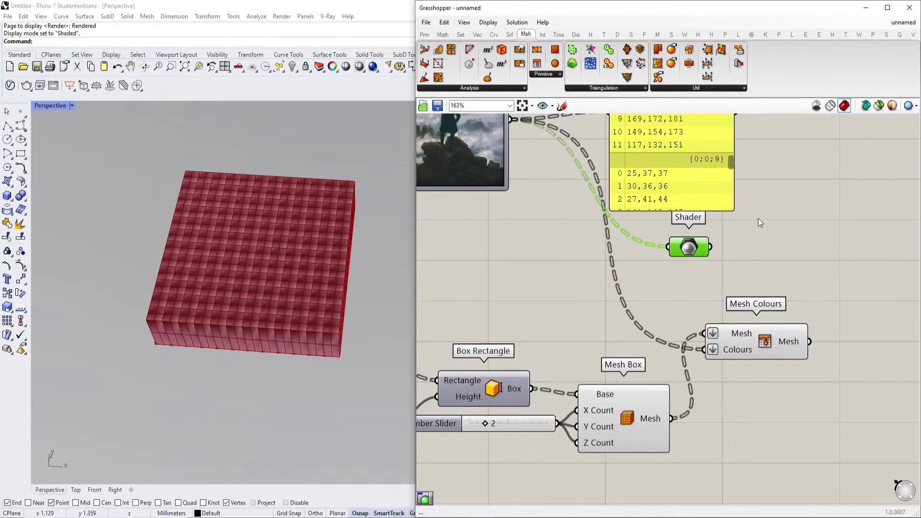
# Step: Shift the Shader parameter away from the Mesh Colours component and check the data structure of Mesh Box's Mesh output
pyautogui.scroll(-6, 784, 376)
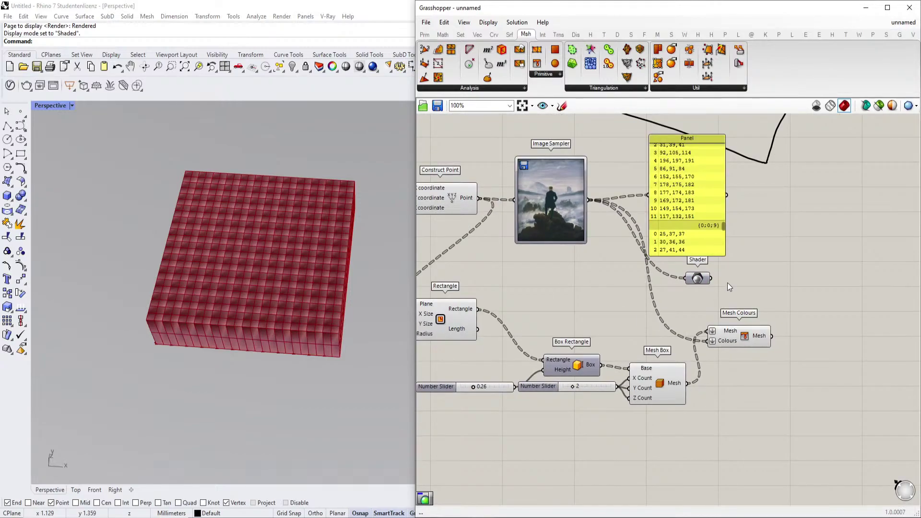
pyautogui.scroll(7, 702, 356)
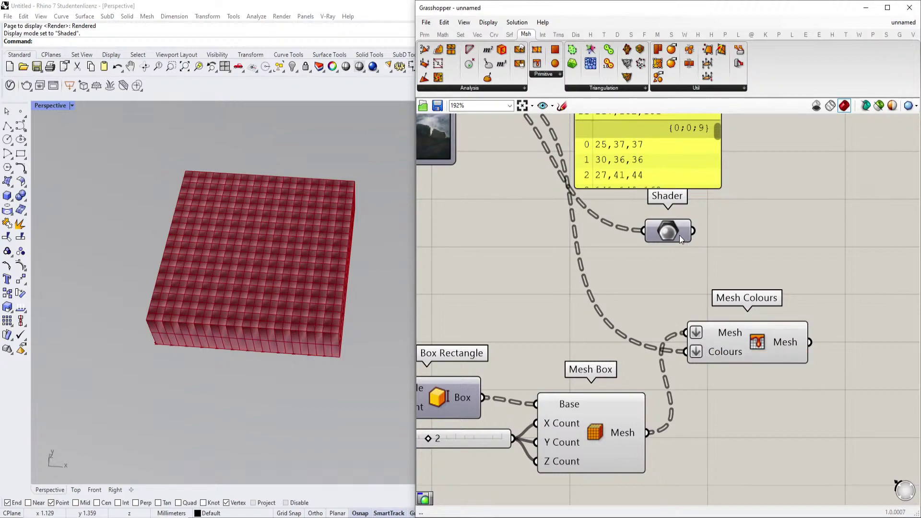
pyautogui.moveTo(679, 235); pyautogui.dragTo(652, 248)
pyautogui.moveTo(621, 438)
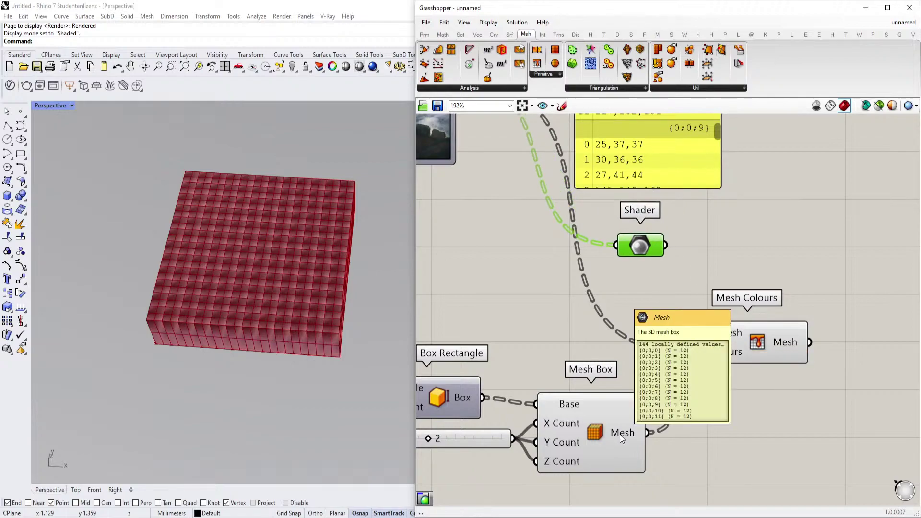
pyautogui.click(642, 445)
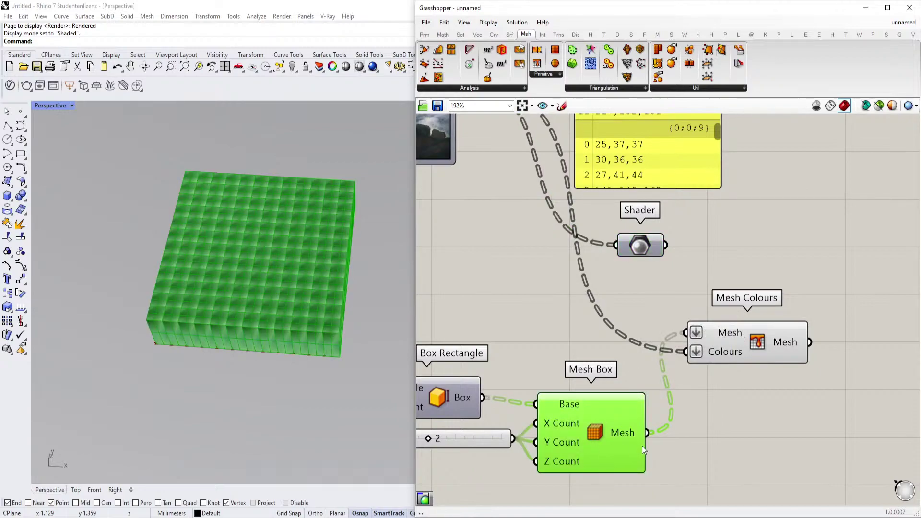
pyautogui.moveTo(636, 434)
# Step: Move the colour values Panel away from the Shader parameter and graft the Shader's data
pyautogui.scroll(-2, 635, 434)
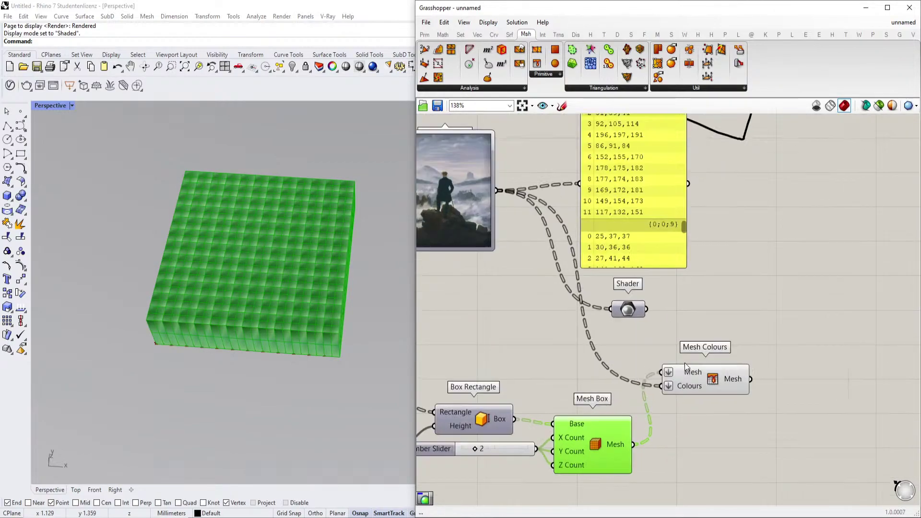
pyautogui.scroll(-2, 633, 294)
pyautogui.click(701, 240)
pyautogui.moveTo(701, 240); pyautogui.dragTo(756, 227)
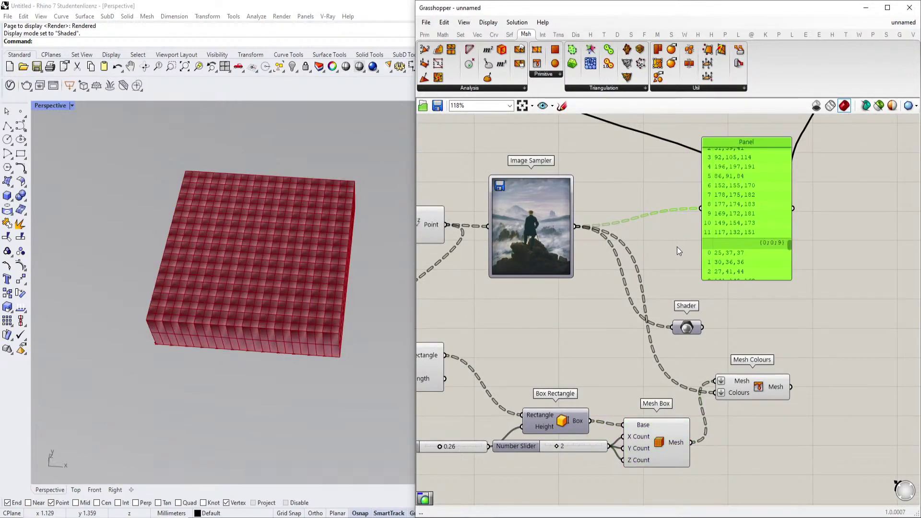
pyautogui.scroll(1, 677, 246)
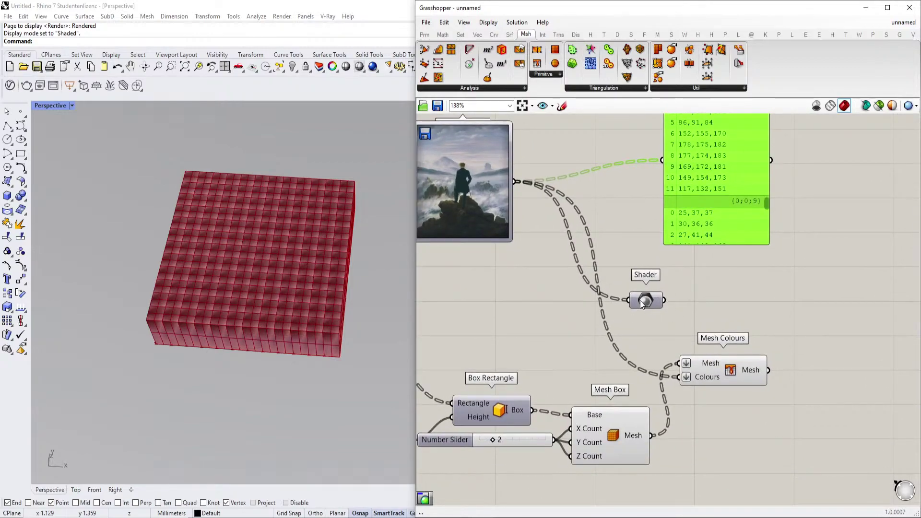
pyautogui.rightClick(642, 303)
pyautogui.click(681, 397)
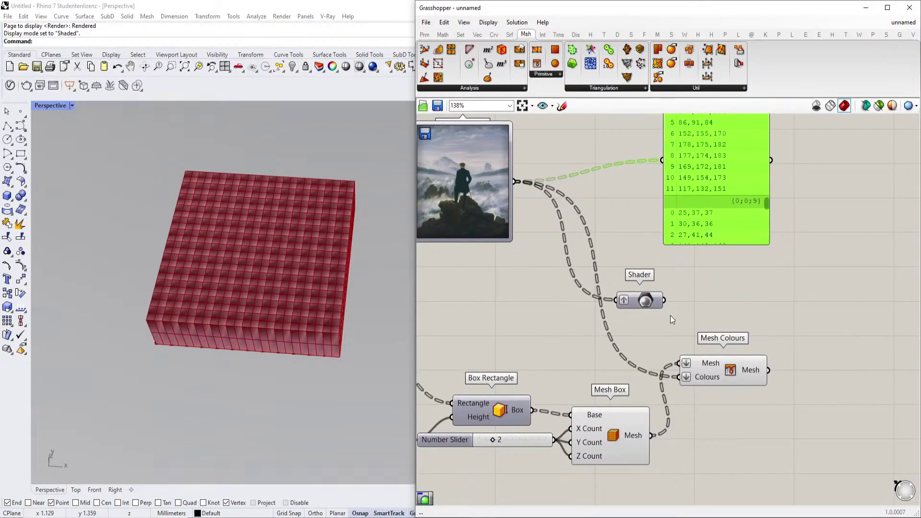
pyautogui.doubleClick(694, 320)
pyautogui.write('color')
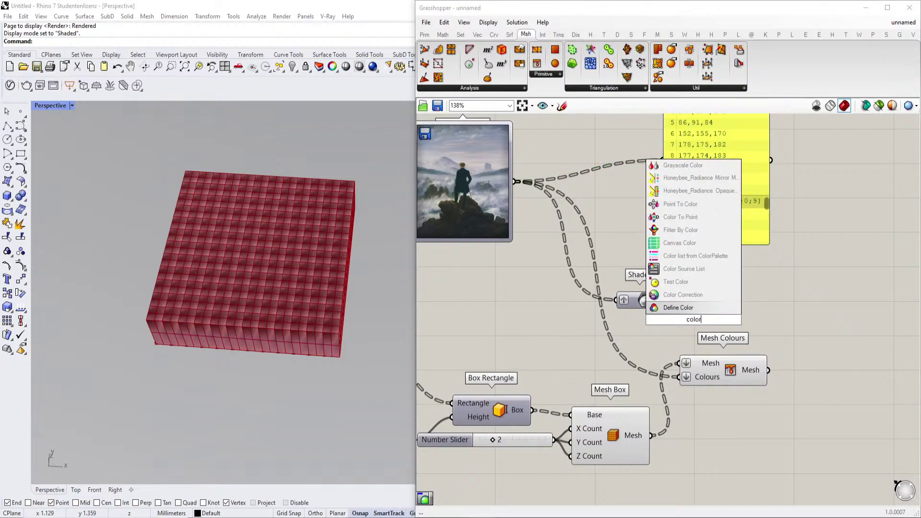
pyautogui.click(691, 346)
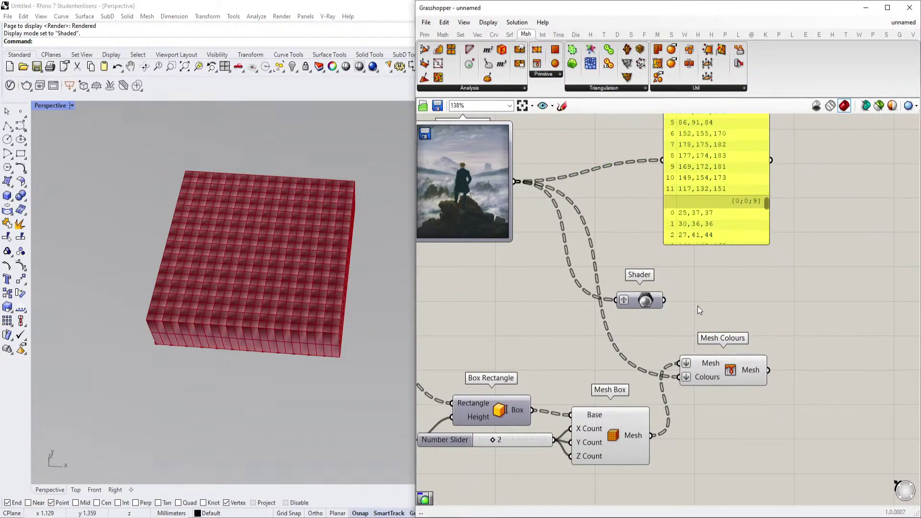
pyautogui.doubleClick(699, 310)
pyautogui.write('color')
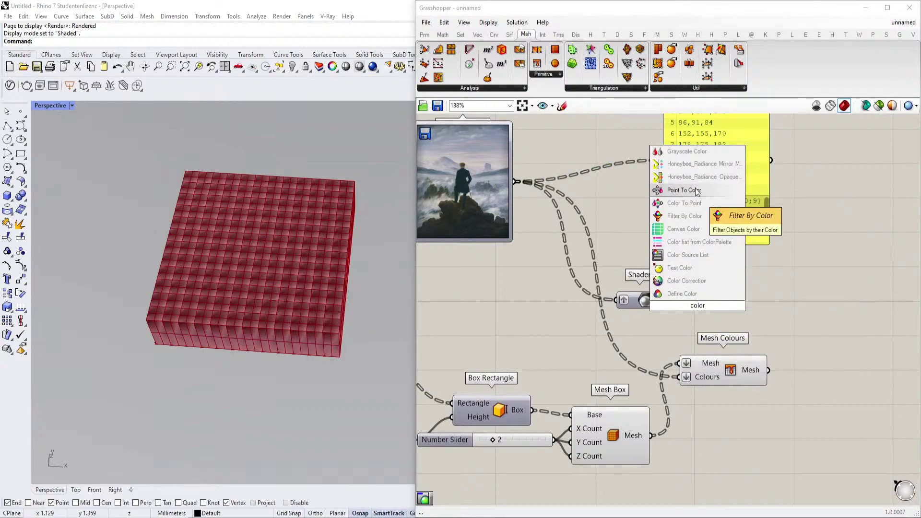
pyautogui.press('Escape')
# Step: Add a Colour parameter and wire it between the Image Sampler's output and Mesh Colours' Colours input
pyautogui.click(442, 34)
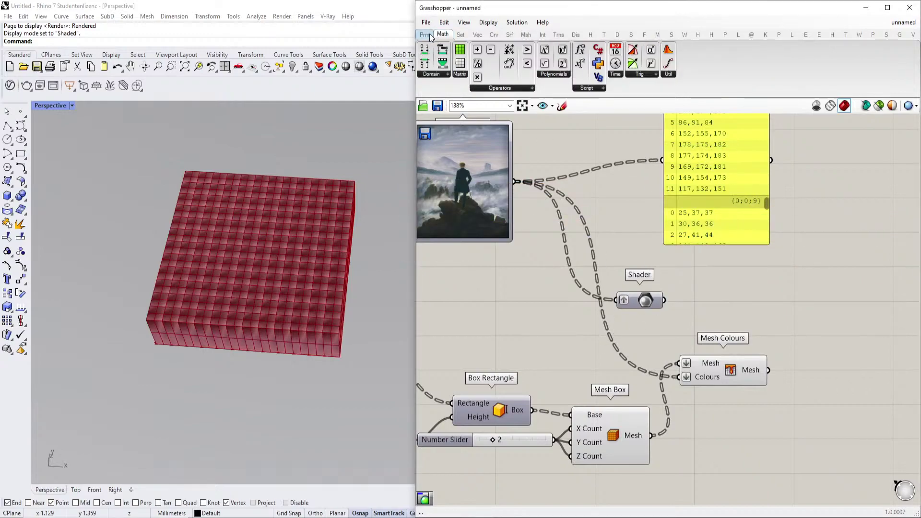
pyautogui.click(425, 34)
pyautogui.click(453, 89)
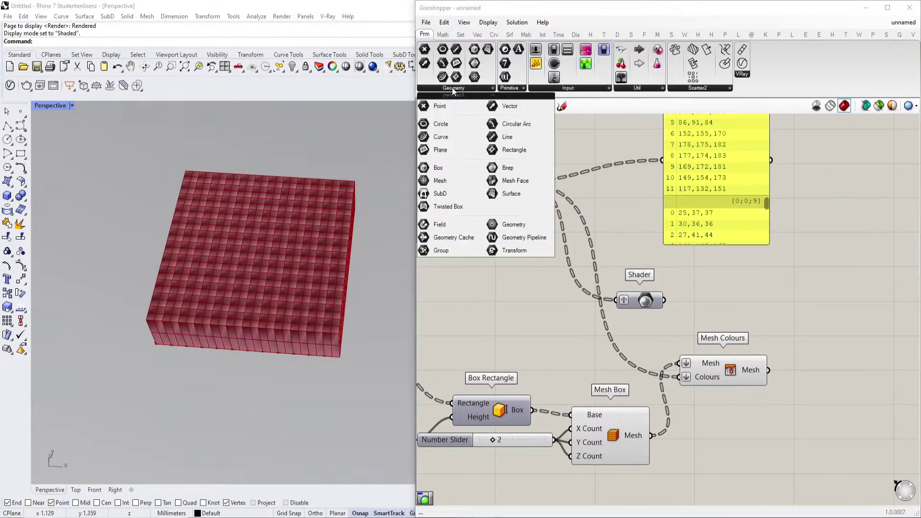
pyautogui.click(522, 89)
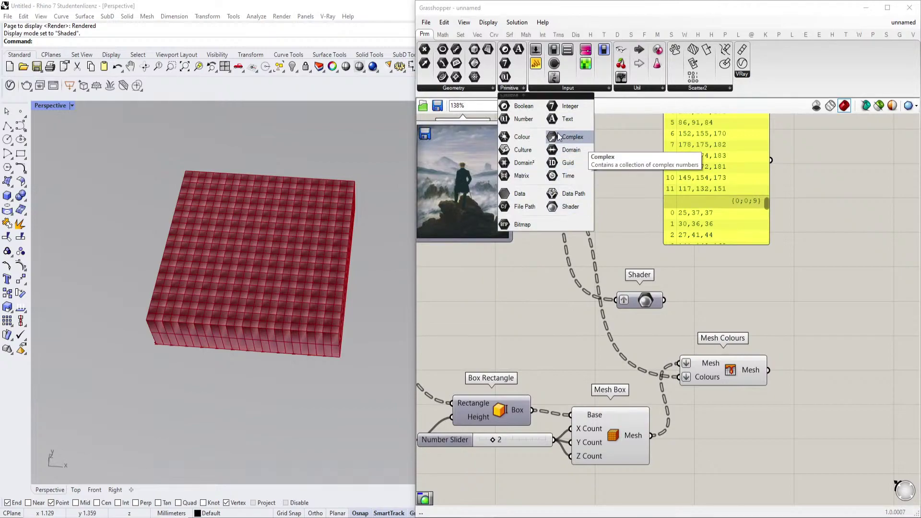
pyautogui.moveTo(521, 137); pyautogui.dragTo(592, 325)
pyautogui.moveTo(693, 366); pyautogui.dragTo(687, 377)
pyautogui.click(732, 377)
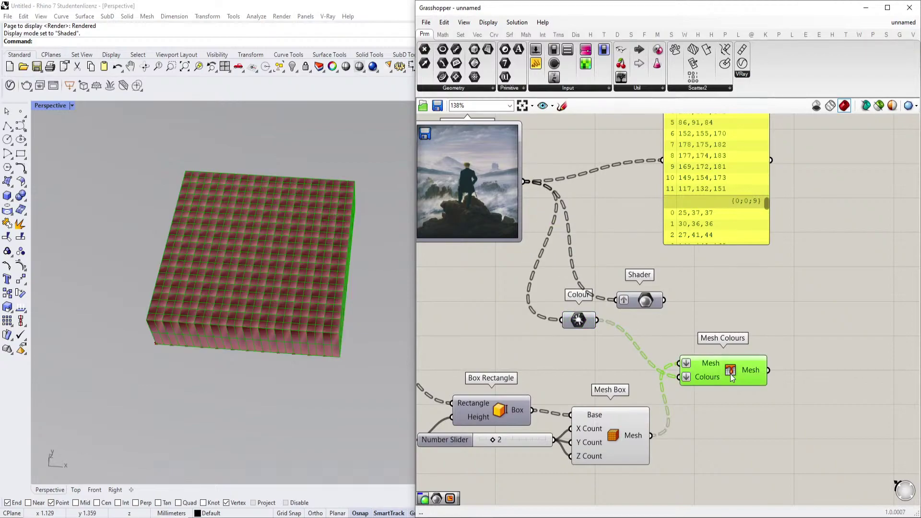
# Step: Move the Colour parameter closer to Mesh Colours and flatten its data
pyautogui.moveTo(578, 320); pyautogui.dragTo(615, 342)
pyautogui.rightClick(612, 343)
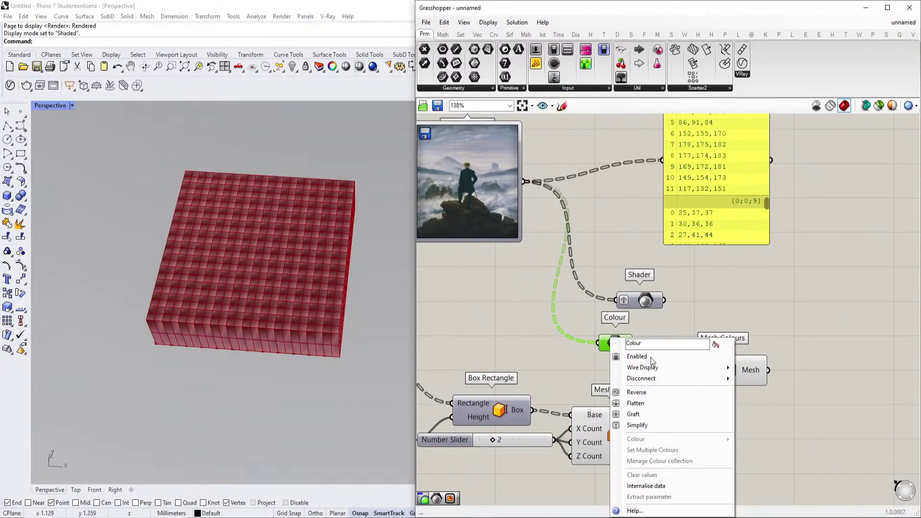
pyautogui.click(641, 401)
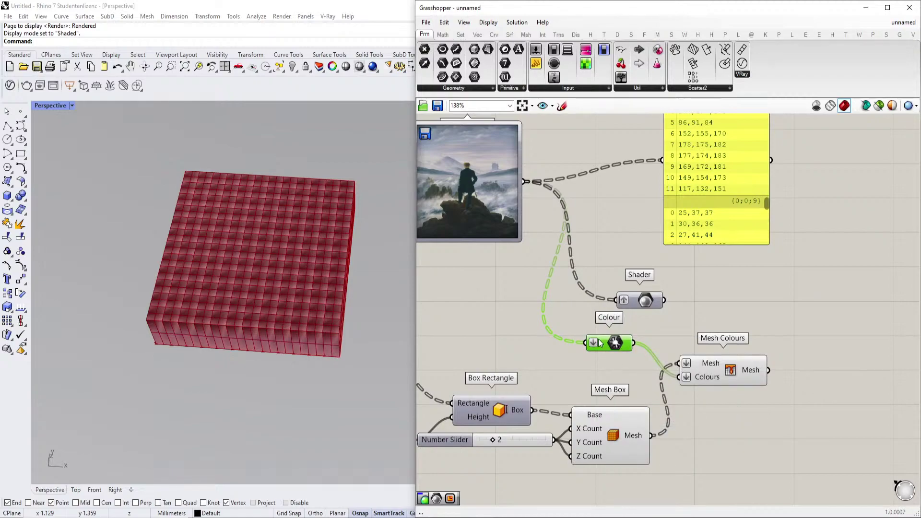
# Step: Insert a grafted copy of the Colour parameter between the flattened Colour and Mesh Colours, shifting Mesh Colours away to make room
pyautogui.keyDown('alt'); pyautogui.moveTo(599, 343); pyautogui.dragTo(670, 330); pyautogui.keyUp('alt')
pyautogui.rightClick(672, 331)
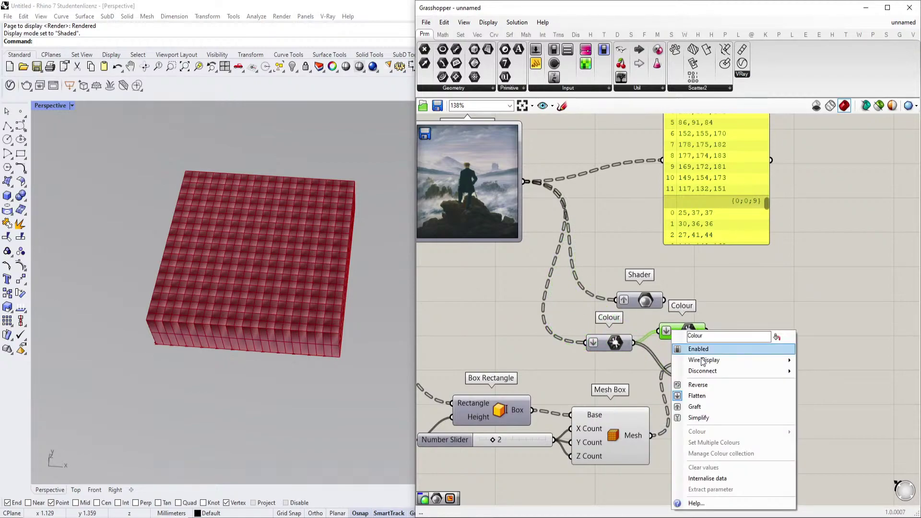
pyautogui.click(696, 406)
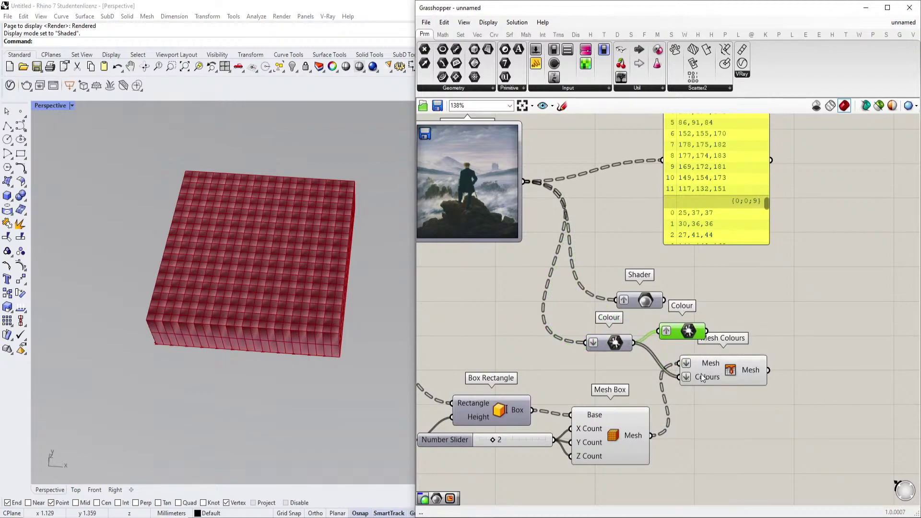
pyautogui.moveTo(701, 377); pyautogui.dragTo(755, 364)
pyautogui.moveTo(700, 330); pyautogui.dragTo(700, 341)
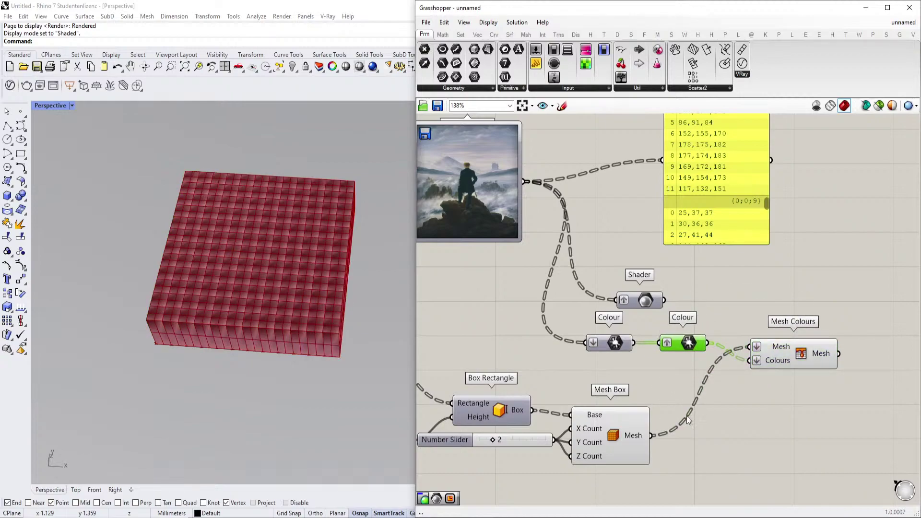
# Step: Flatten Mesh Box's Mesh output and graft both the Mesh and Colours inputs of Mesh Colours
pyautogui.rightClick(647, 439)
pyautogui.click(689, 474)
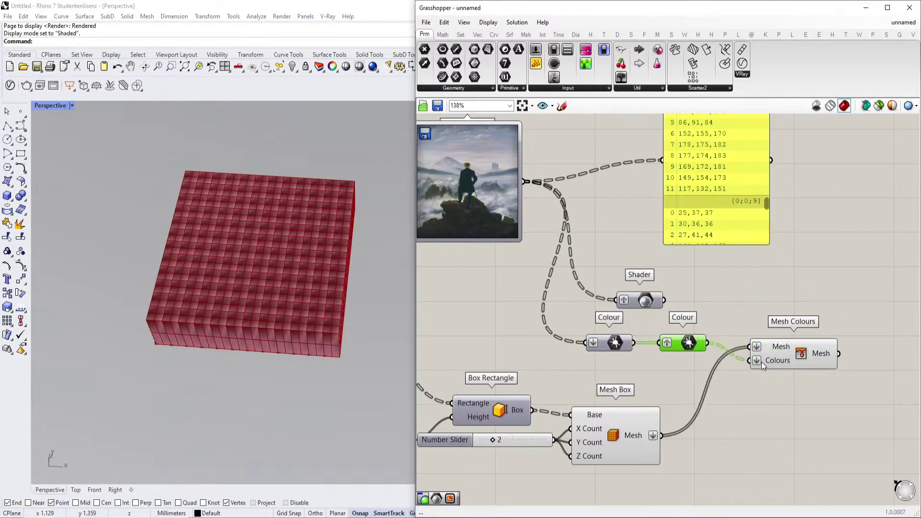
pyautogui.rightClick(766, 346)
pyautogui.click(799, 414)
pyautogui.rightClick(776, 360)
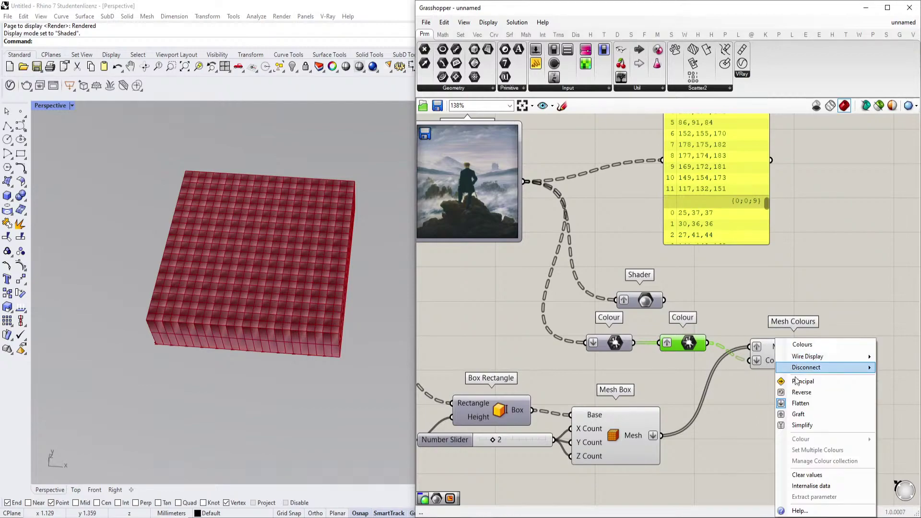
pyautogui.click(799, 415)
pyautogui.scroll(-2, 720, 315)
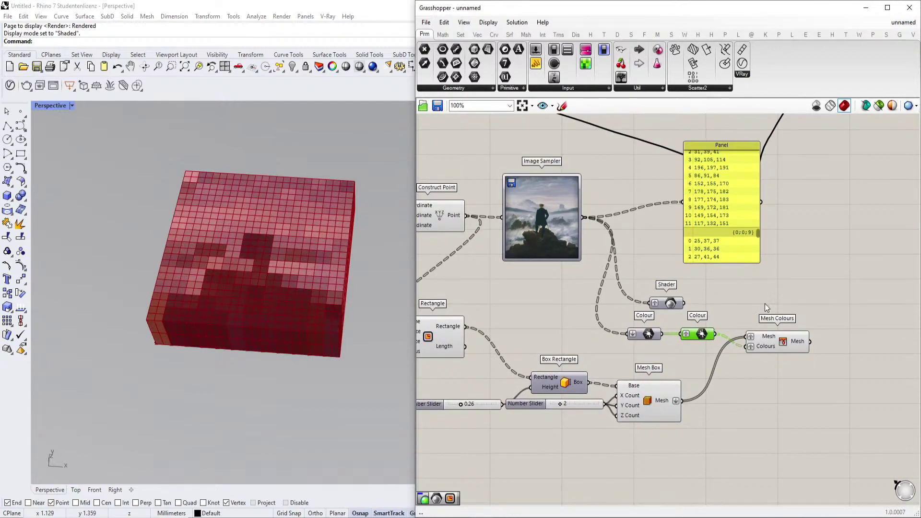
pyautogui.click(777, 302)
pyautogui.scroll(2, 785, 302)
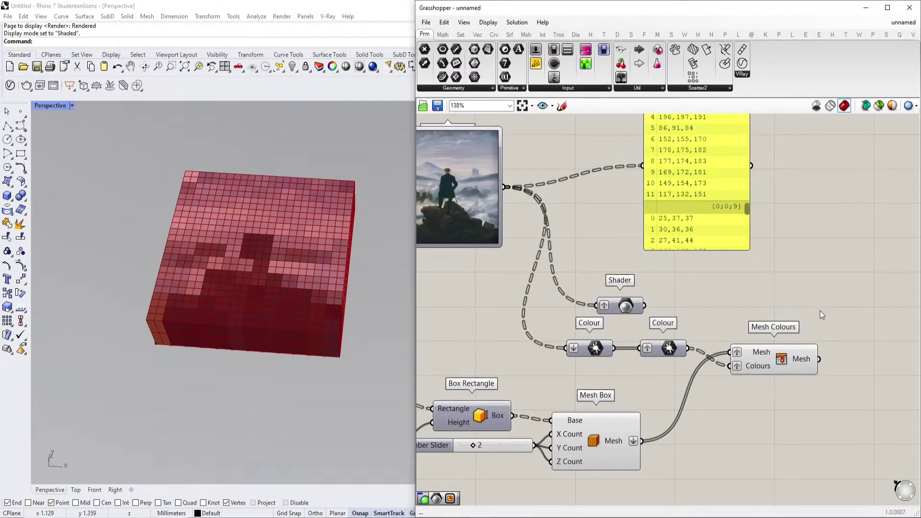
pyautogui.moveTo(779, 358); pyautogui.dragTo(791, 324)
# Step: Raise the Steps sliders to 37 for the X-coordinate Range and 41 for the Y-coordinate Range
pyautogui.scroll(-3, 750, 318)
pyautogui.moveTo(633, 325); pyautogui.dragTo(871, 325, button='right')
pyautogui.scroll(4, 552, 292)
pyautogui.moveTo(576, 262); pyautogui.dragTo(586, 262)
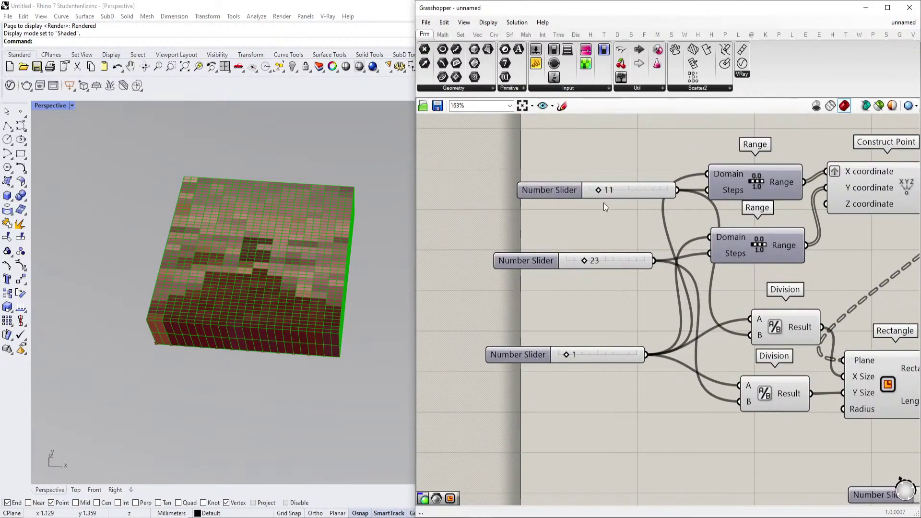
pyautogui.moveTo(600, 191); pyautogui.dragTo(620, 191)
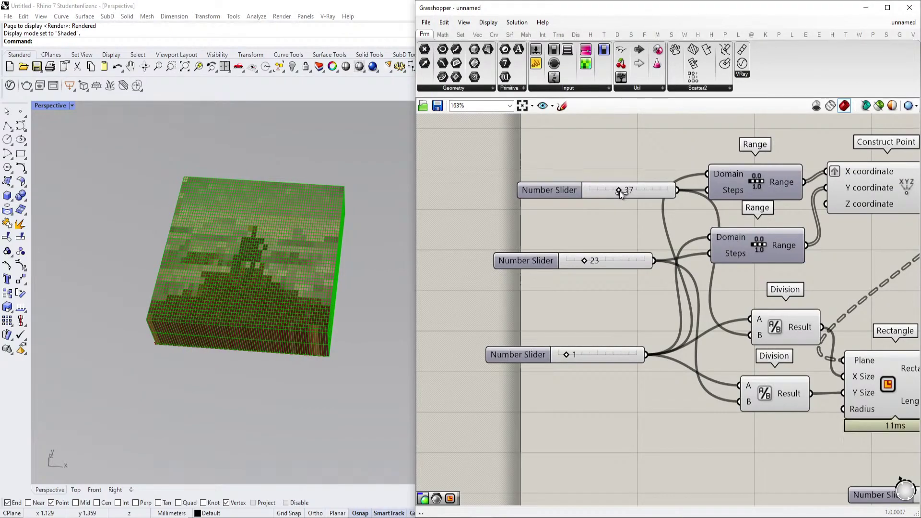
pyautogui.moveTo(583, 261); pyautogui.dragTo(598, 261)
pyautogui.scroll(3, 250, 262)
pyautogui.click(536, 395)
pyautogui.moveTo(239, 311); pyautogui.dragTo(261, 338, button='right')
# Step: Set the Steps sliders to 38 for the X-coordinate Range and 71 for the Y-coordinate Range
pyautogui.moveTo(659, 196); pyautogui.dragTo(647, 230, button='right')
pyautogui.scroll(2, 617, 221)
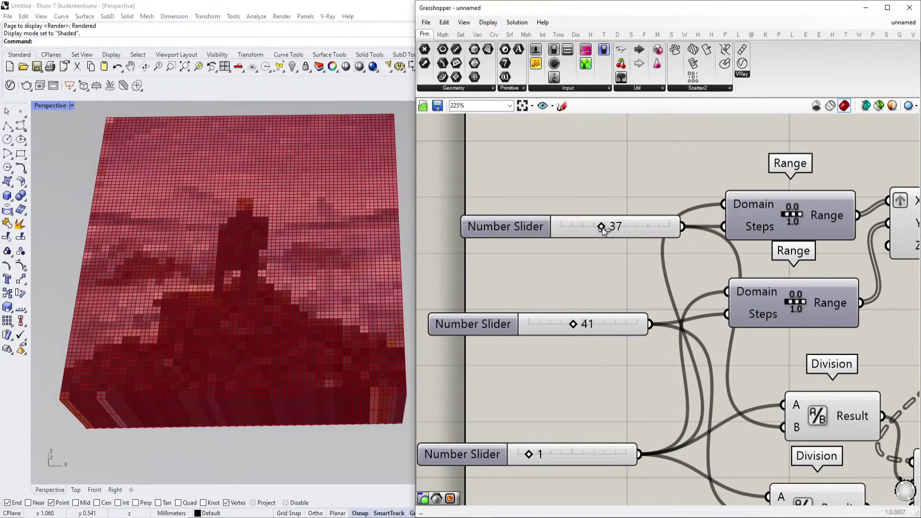
pyautogui.moveTo(596, 228); pyautogui.dragTo(603, 231)
pyautogui.moveTo(573, 324); pyautogui.dragTo(606, 324)
pyautogui.scroll(-5, 604, 288)
pyautogui.scroll(-3, 288, 288)
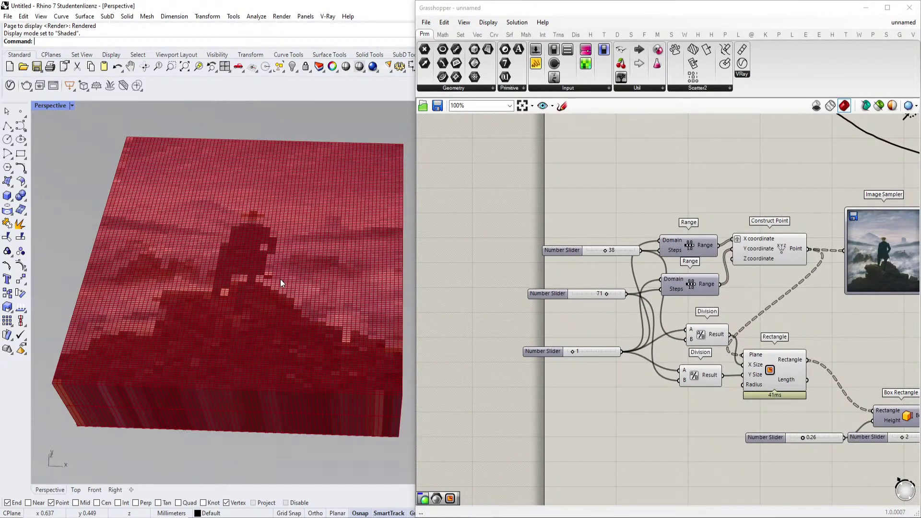
pyautogui.scroll(5, 333, 321)
pyautogui.scroll(-4, 626, 296)
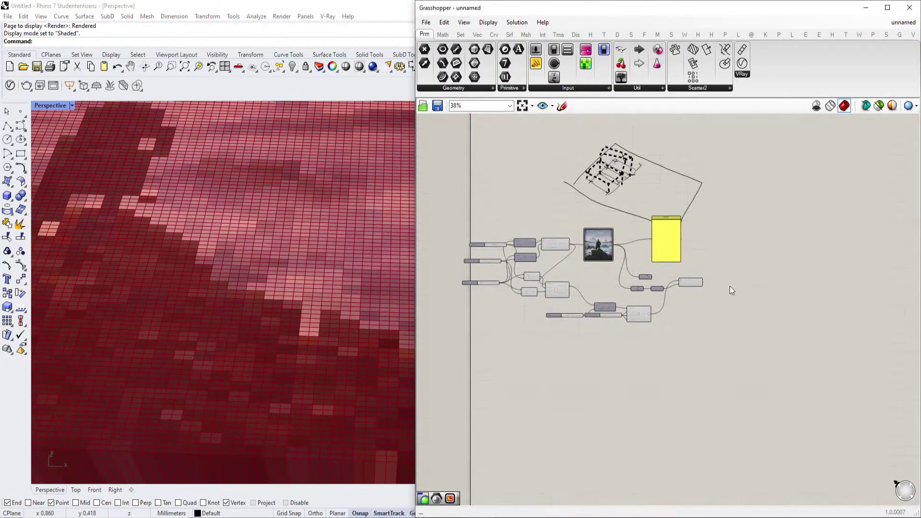
pyautogui.scroll(4, 700, 298)
pyautogui.scroll(-2, 578, 314)
# Step: Select Mesh Box and set the slider driving its X, Y and Z Count inputs to 1
pyautogui.click(617, 324)
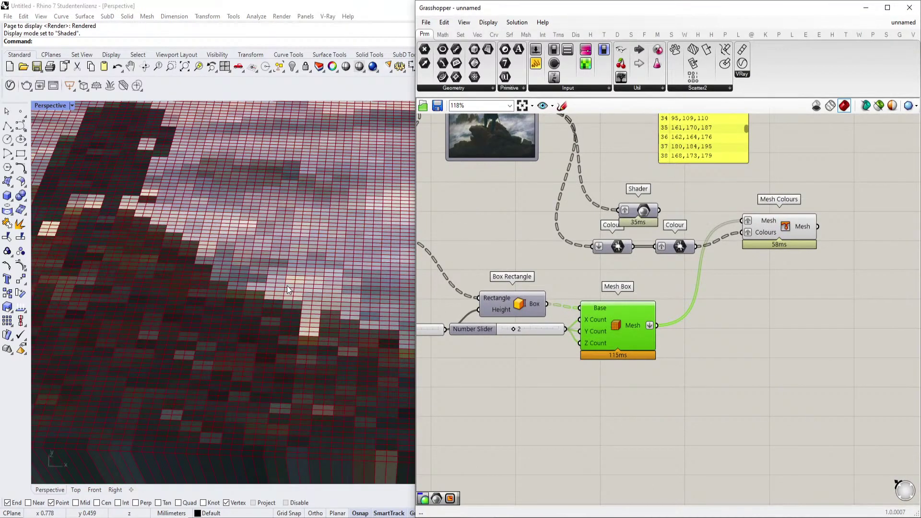
pyautogui.scroll(3, 629, 284)
pyautogui.scroll(3, 614, 321)
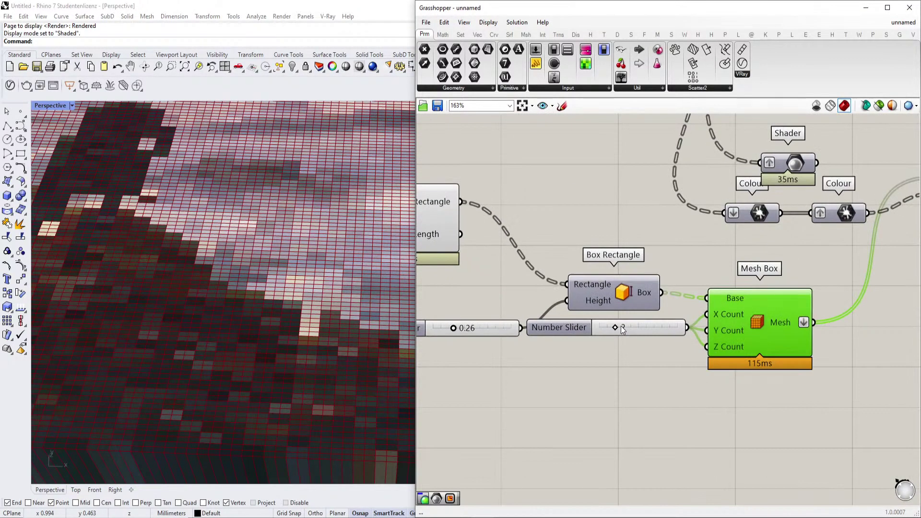
pyautogui.moveTo(616, 328); pyautogui.dragTo(607, 328)
pyautogui.moveTo(274, 288); pyautogui.dragTo(307, 312, button='right')
pyautogui.scroll(-3, 715, 314)
pyautogui.scroll(1, 766, 344)
pyautogui.moveTo(615, 322); pyautogui.dragTo(709, 344, button='right')
pyautogui.scroll(5, 709, 344)
pyautogui.scroll(1, 710, 344)
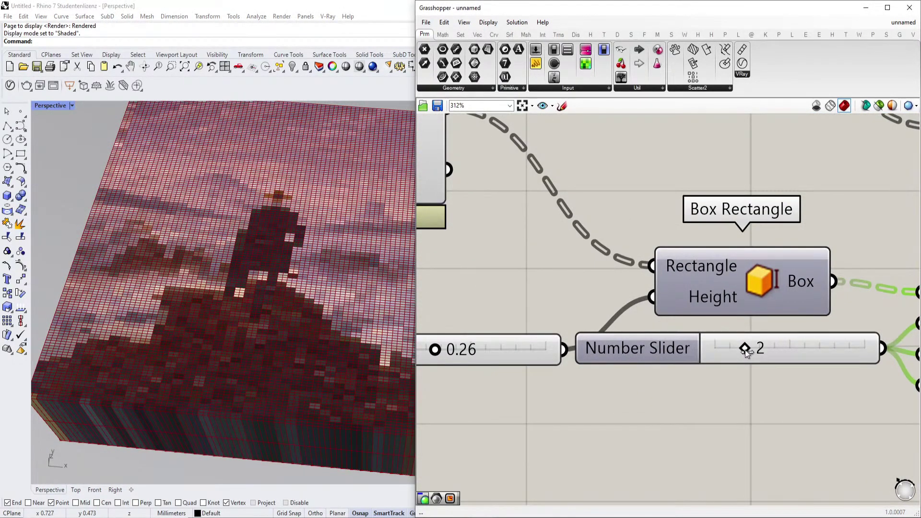
pyautogui.moveTo(767, 352); pyautogui.dragTo(728, 353)
pyautogui.scroll(-3, 583, 256)
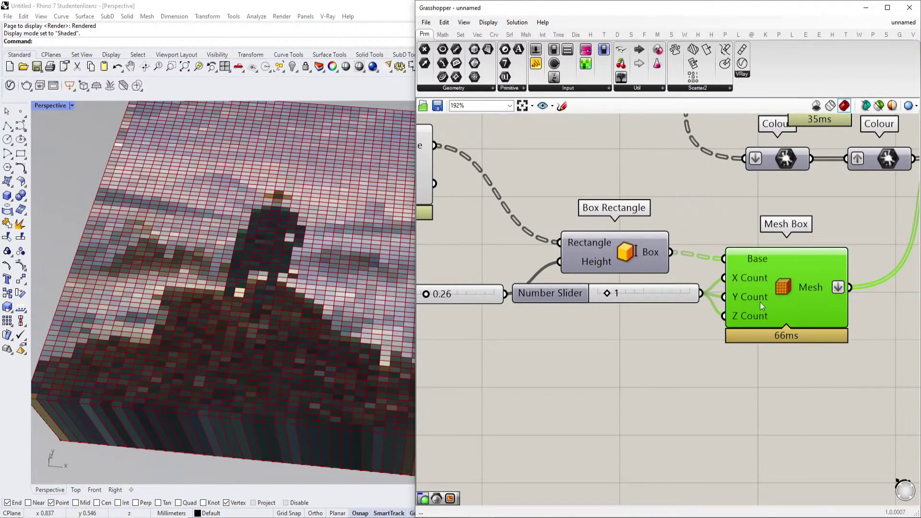
# Step: Set the Steps slider of the Y-coordinate Range to 54
pyautogui.scroll(-5, 752, 266)
pyautogui.scroll(6, 667, 278)
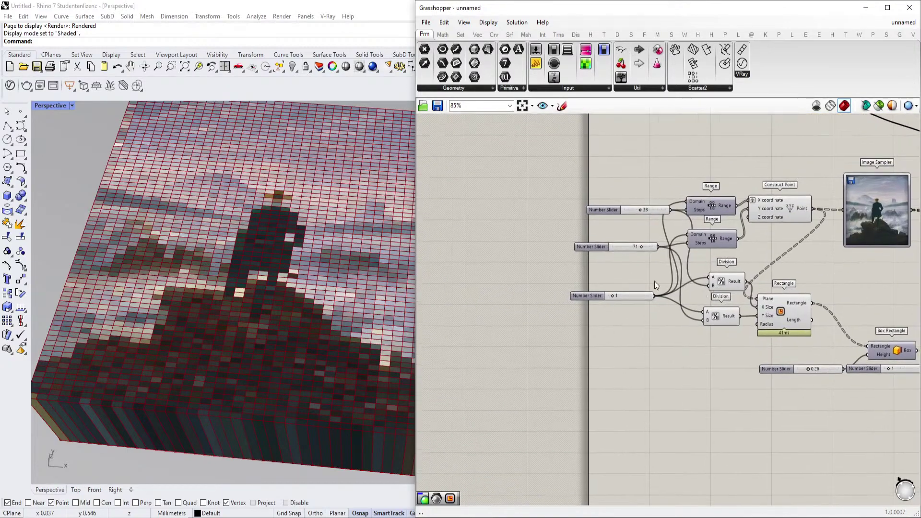
pyautogui.moveTo(664, 232)
pyautogui.mouseDown()
pyautogui.moveTo(639, 234)
pyautogui.moveTo(662, 232)
pyautogui.mouseUp()
pyautogui.scroll(-3, 642, 243)
pyautogui.scroll(-4, 298, 309)
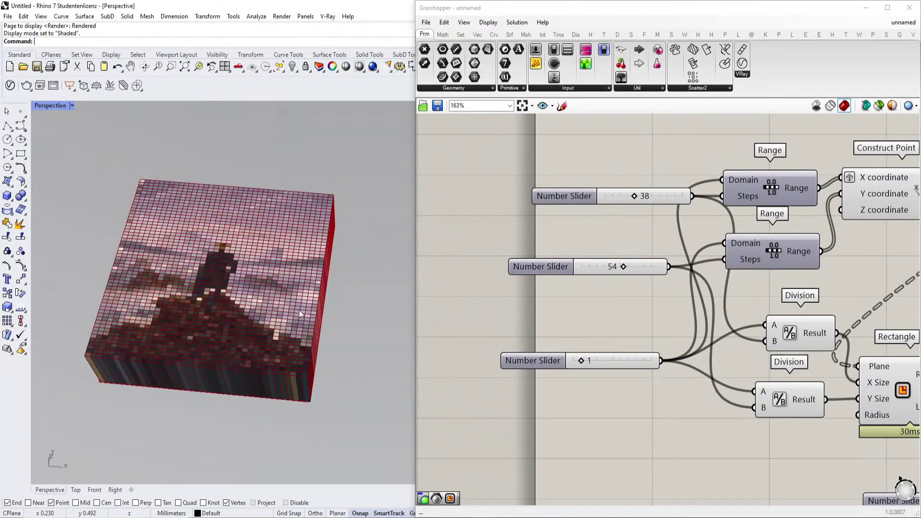
# Step: Set the slider feeding the Domain inputs of both Range components to 4
pyautogui.moveTo(585, 358); pyautogui.dragTo(603, 359)
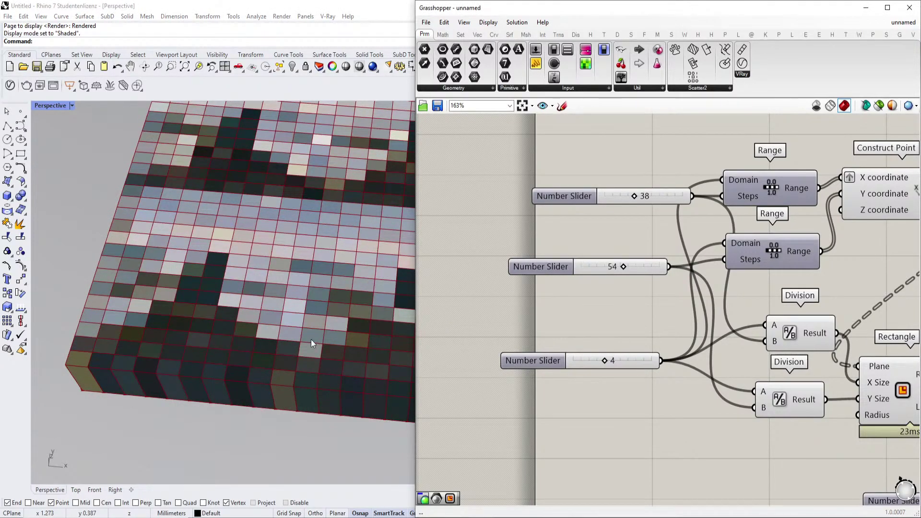
pyautogui.scroll(-5, 218, 345)
pyautogui.scroll(-2, 222, 327)
pyautogui.scroll(4, 149, 217)
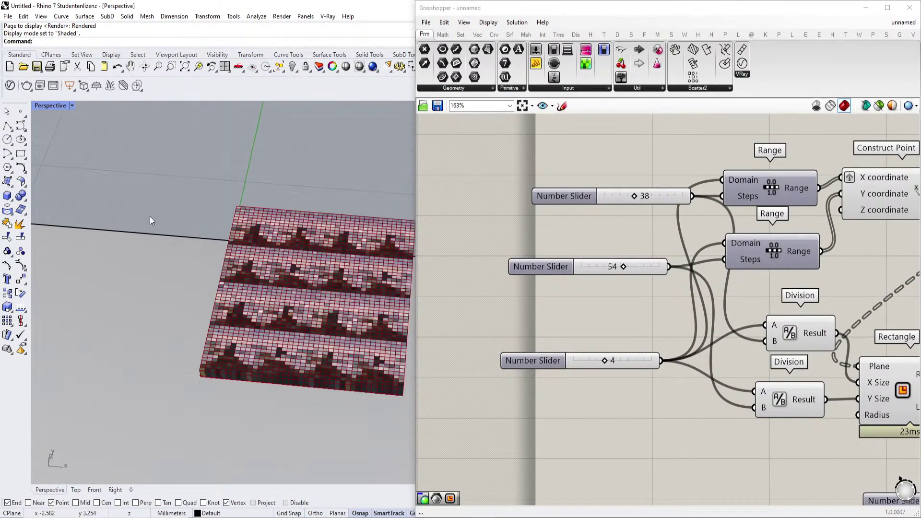
# Step: Delete the closed extrusion surrounding the coloured meshes in the Perspective viewport
pyautogui.click(123, 298)
pyautogui.scroll(-2, 122, 298)
pyautogui.press('Delete')
# Step: Set the slider feeding both Ranges' Domain inputs back to 1
pyautogui.scroll(5, 241, 335)
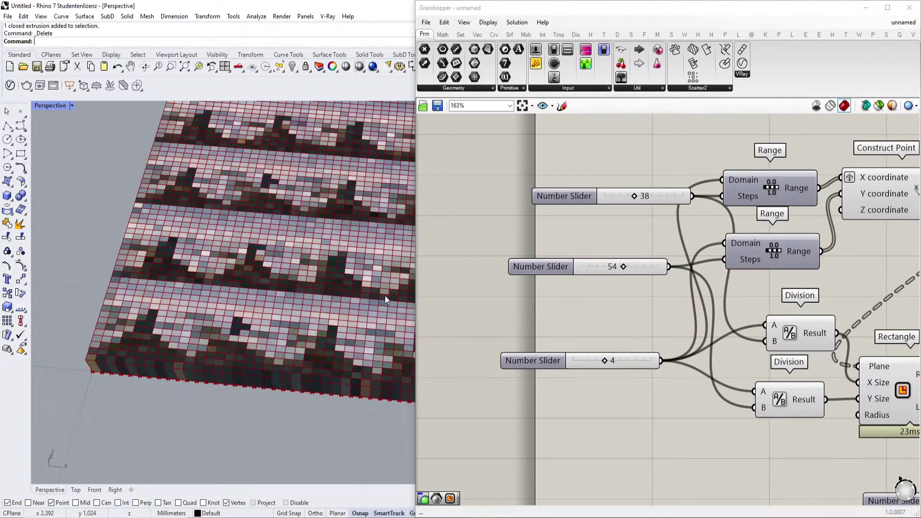
pyautogui.scroll(3, 586, 372)
pyautogui.moveTo(585, 372); pyautogui.dragTo(572, 370)
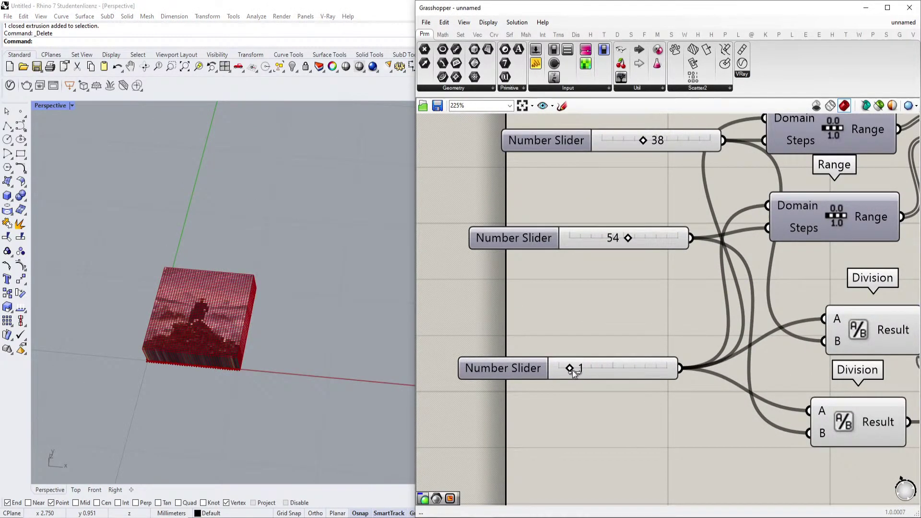
# Step: Examine the pixelated painting on the coloured meshes from above and along their vertical sides
pyautogui.scroll(4, 283, 290)
pyautogui.scroll(4, 272, 255)
pyautogui.scroll(-6, 293, 250)
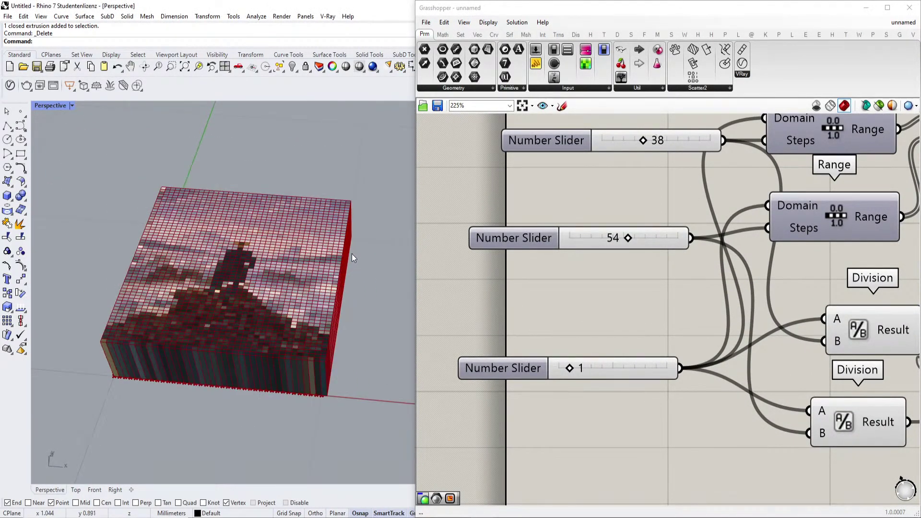
pyautogui.moveTo(269, 322); pyautogui.dragTo(301, 256, button='right')
pyautogui.scroll(8, 300, 255)
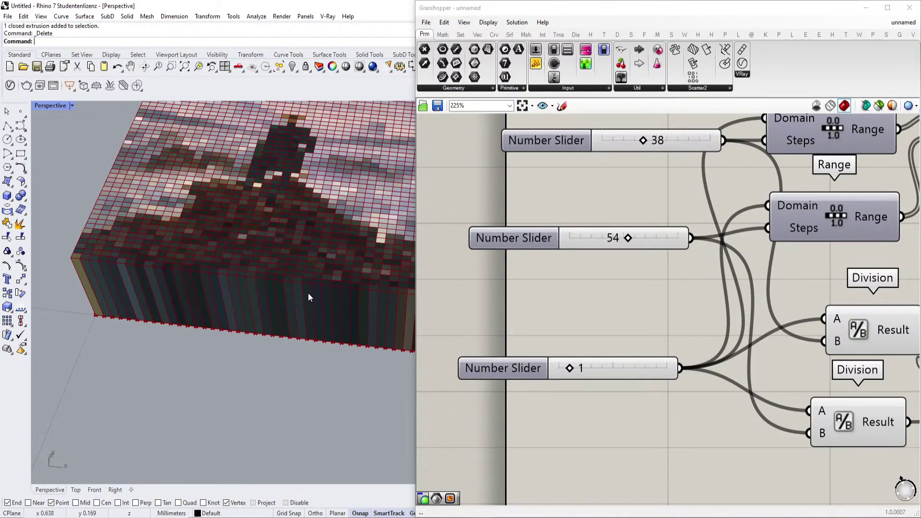
pyautogui.scroll(-6, 298, 285)
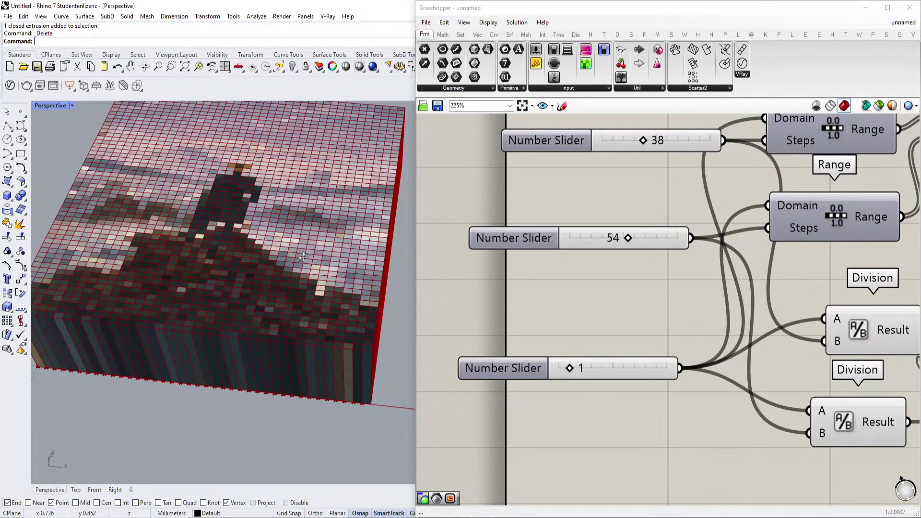
pyautogui.moveTo(298, 286); pyautogui.dragTo(84, 234, button='right')
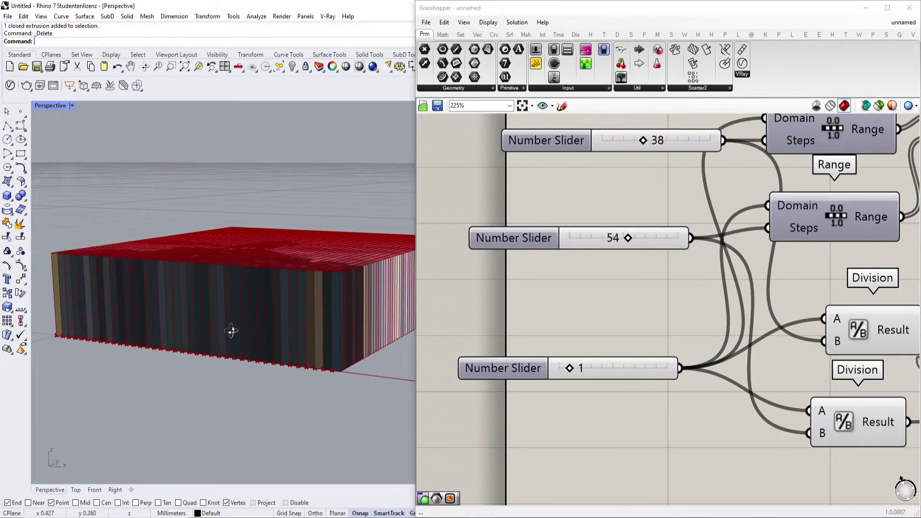
# Step: Move the panel listing the sampled colours farther away from the Image Sampler to free space between them
pyautogui.moveTo(230, 329); pyautogui.dragTo(237, 394, button='right')
pyautogui.scroll(-5, 546, 302)
pyautogui.moveTo(764, 315); pyautogui.dragTo(683, 290, button='right')
pyautogui.scroll(4, 753, 325)
pyautogui.scroll(-1, 684, 289)
pyautogui.moveTo(654, 245); pyautogui.dragTo(682, 328, button='right')
pyautogui.moveTo(727, 238); pyautogui.dragTo(761, 231)
pyautogui.moveTo(704, 221); pyautogui.dragTo(697, 279, button='right')
pyautogui.doubleClick(639, 290)
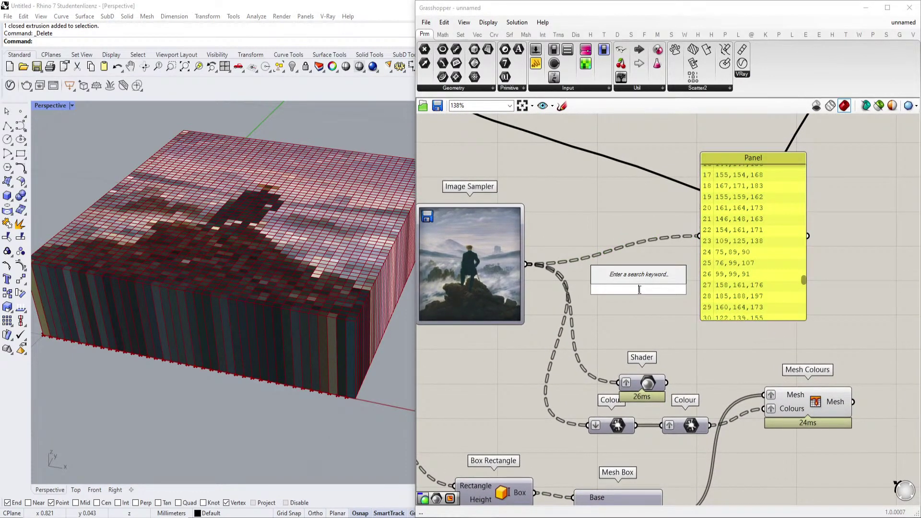
pyautogui.write('text')
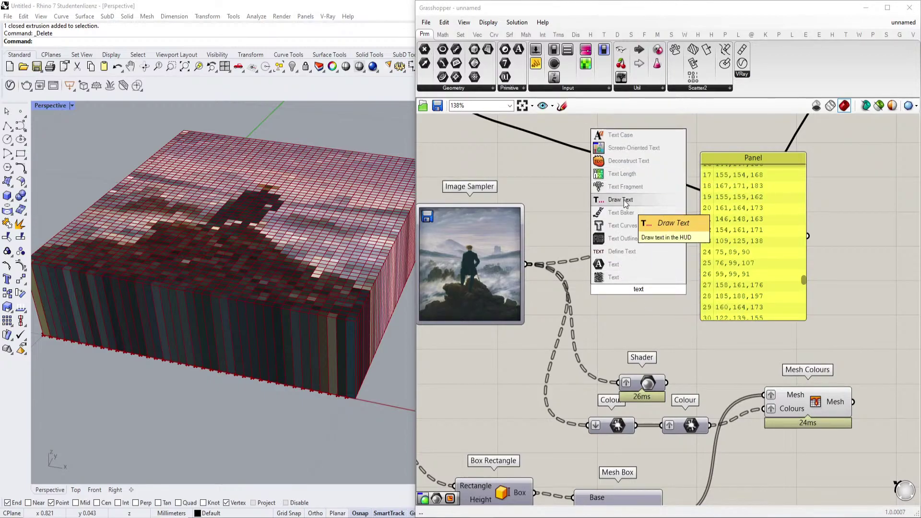
pyautogui.press('Escape')
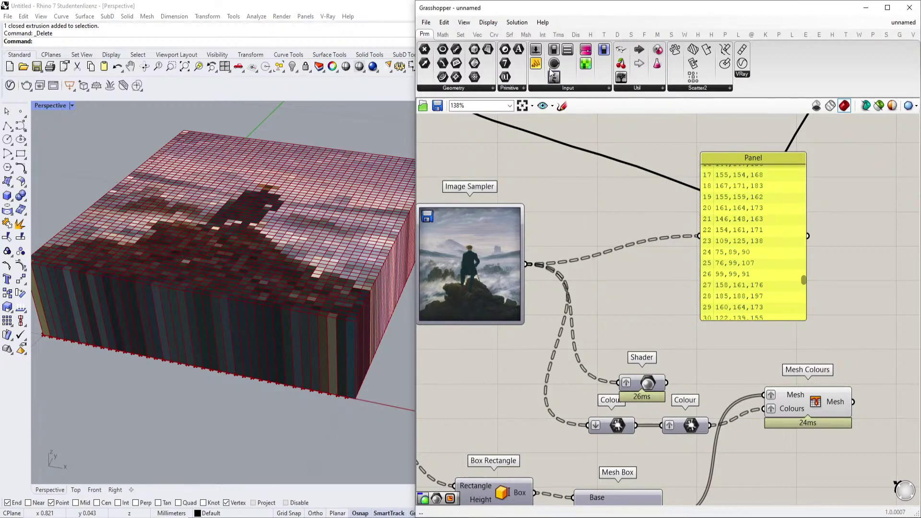
# Step: Add a Text Split component between the Image Sampler and the colour values panel
pyautogui.click(475, 36)
pyautogui.click(460, 34)
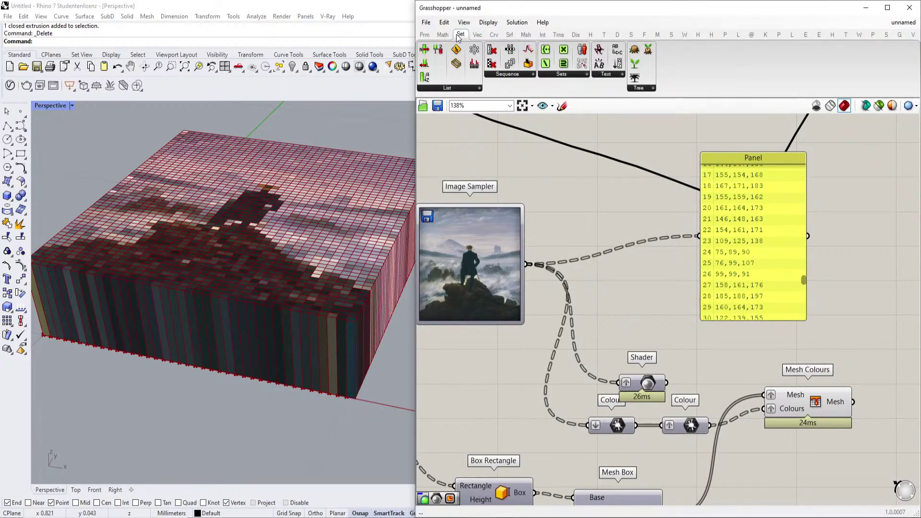
pyautogui.click(607, 75)
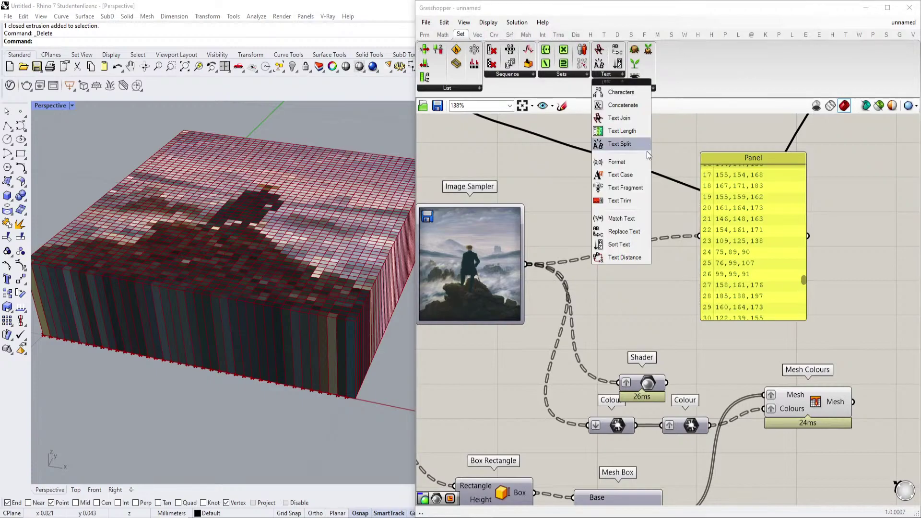
pyautogui.moveTo(635, 143); pyautogui.dragTo(648, 217)
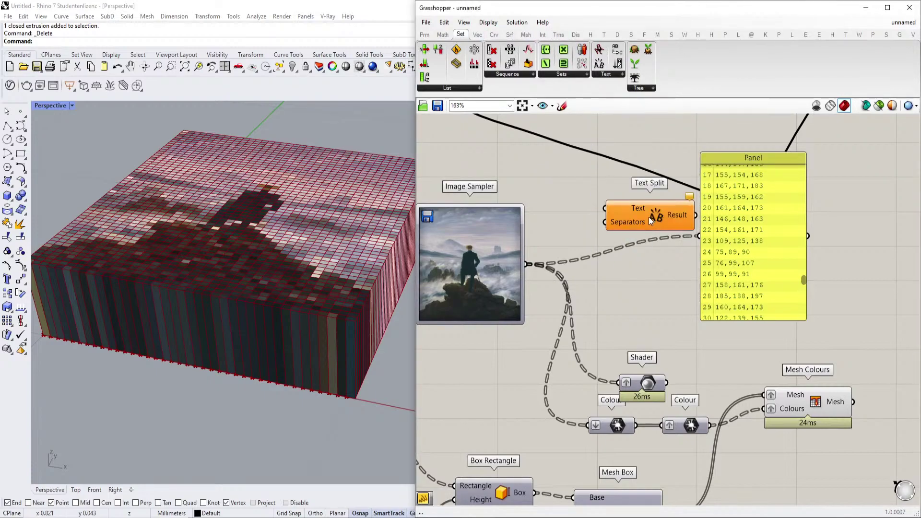
pyautogui.scroll(2, 648, 217)
# Step: Add a panel containing a comma in front of the Text Split component
pyautogui.doubleClick(563, 231)
pyautogui.write('//')
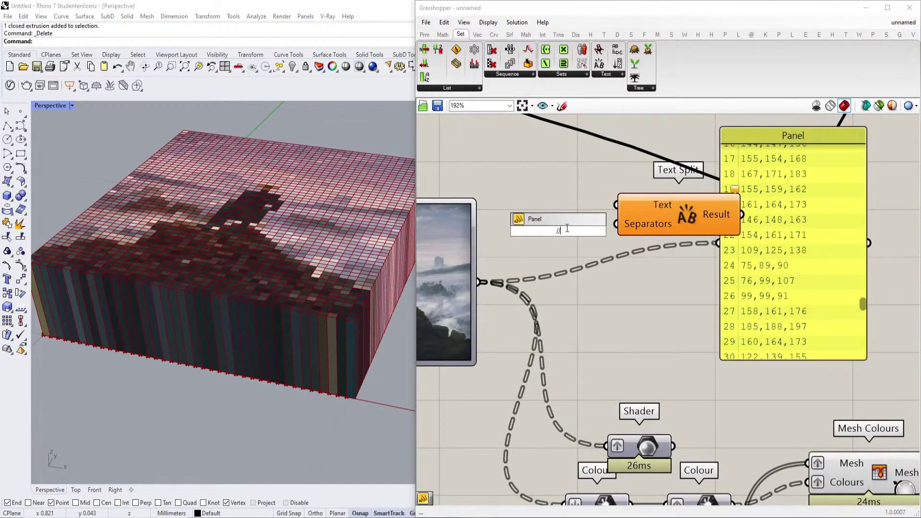
pyautogui.write(',')
pyautogui.press('Return')
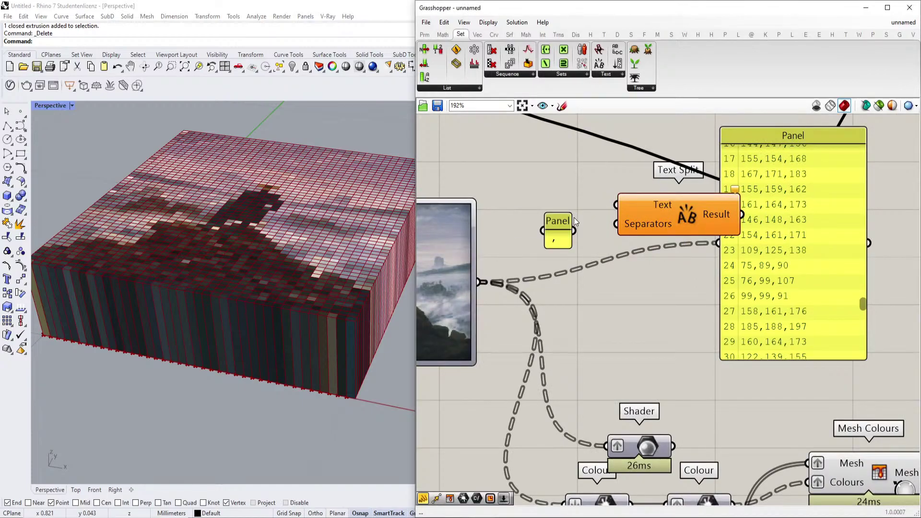
# Step: Move the colour values panel clear of the Text Split and delete the Shader component
pyautogui.moveTo(807, 248); pyautogui.dragTo(843, 247)
pyautogui.moveTo(843, 246); pyautogui.dragTo(795, 290, button='right')
pyautogui.moveTo(805, 285); pyautogui.dragTo(817, 348)
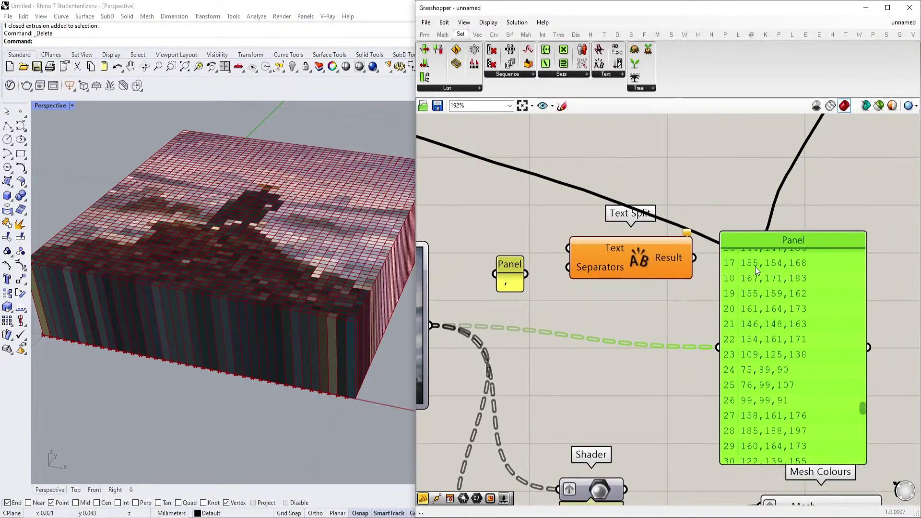
pyautogui.moveTo(602, 279); pyautogui.dragTo(649, 223, button='right')
pyautogui.scroll(-1, 650, 224)
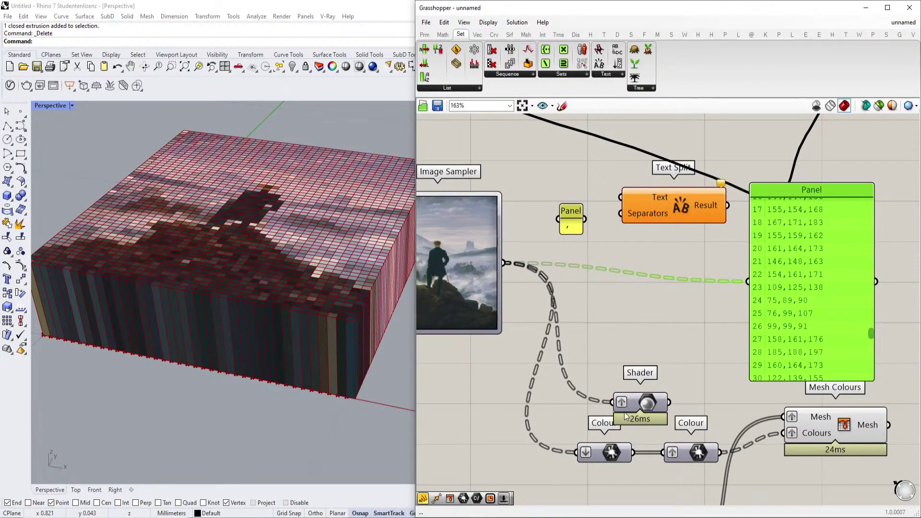
pyautogui.click(649, 397)
pyautogui.press('Delete')
# Step: Wire Text Split with the Image Sampler output as Text, the comma panel as Separators, and its Result into the values panel
pyautogui.moveTo(620, 197); pyautogui.dragTo(504, 263)
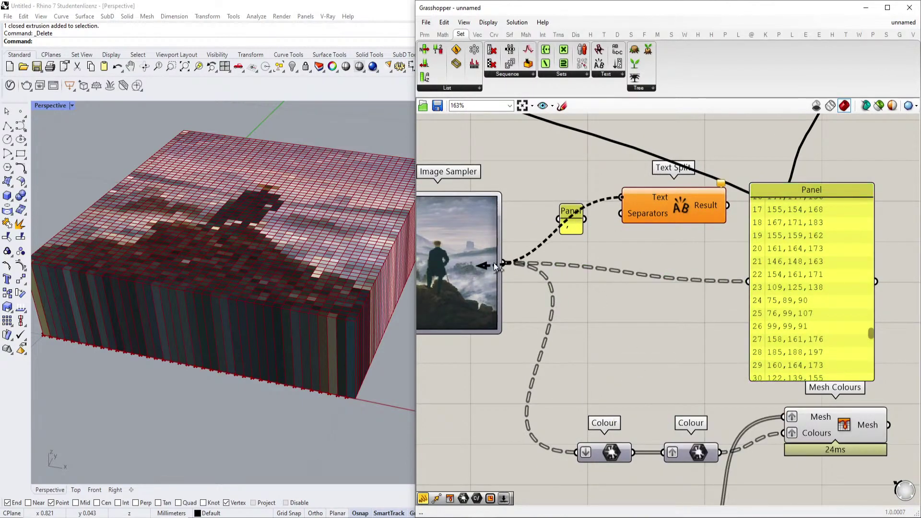
pyautogui.moveTo(620, 213); pyautogui.dragTo(571, 218)
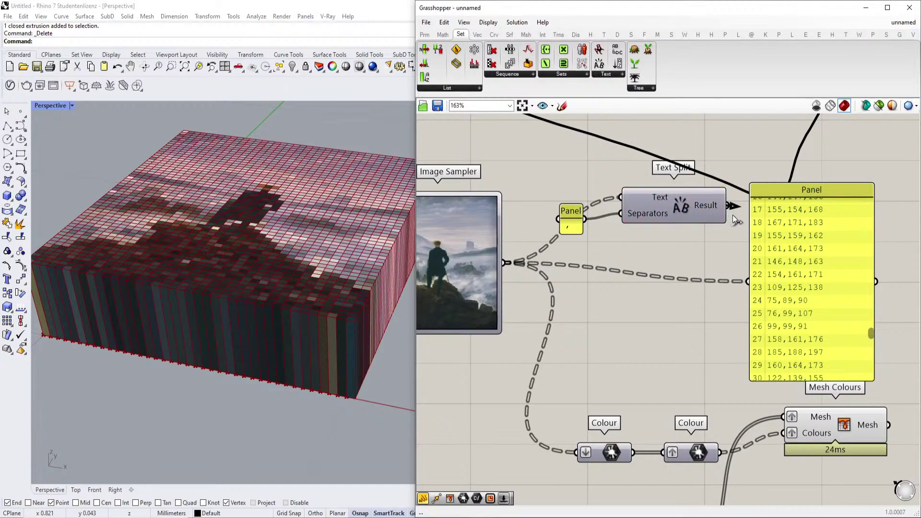
pyautogui.moveTo(743, 283); pyautogui.dragTo(747, 282)
# Step: Reposition the values panel and the Text Split component, and bring the panel's list to its first branches
pyautogui.moveTo(742, 283); pyautogui.dragTo(694, 279, button='right')
pyautogui.moveTo(734, 269); pyautogui.dragTo(772, 230)
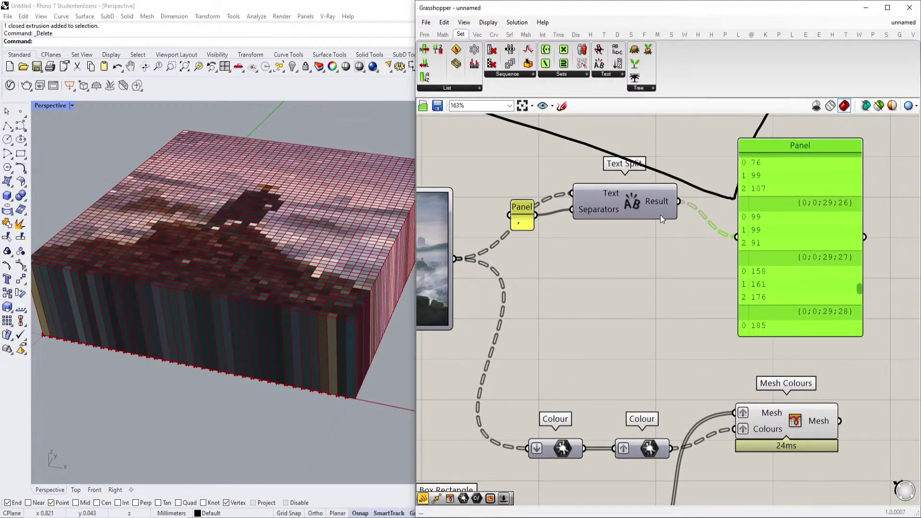
pyautogui.moveTo(660, 215); pyautogui.dragTo(657, 237)
pyautogui.moveTo(860, 290); pyautogui.dragTo(868, 138)
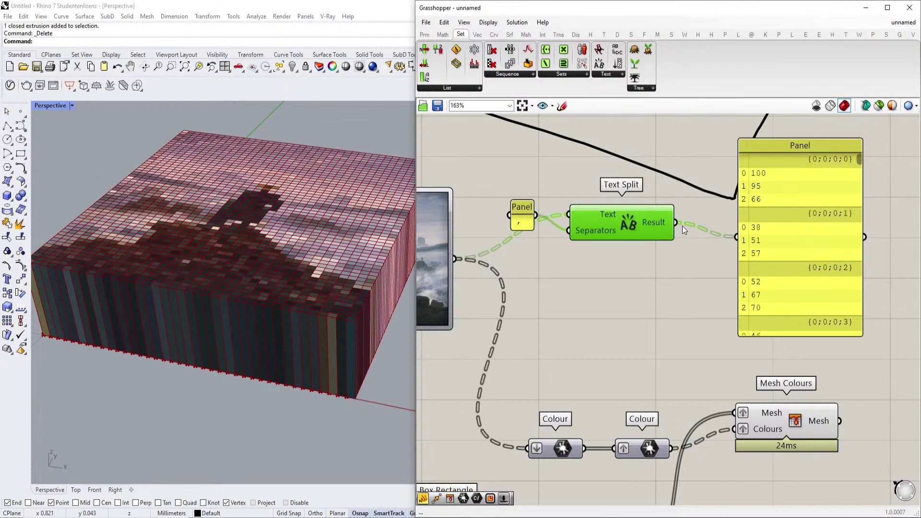
pyautogui.moveTo(639, 234); pyautogui.dragTo(638, 238)
pyautogui.moveTo(650, 315); pyautogui.dragTo(637, 323, button='right')
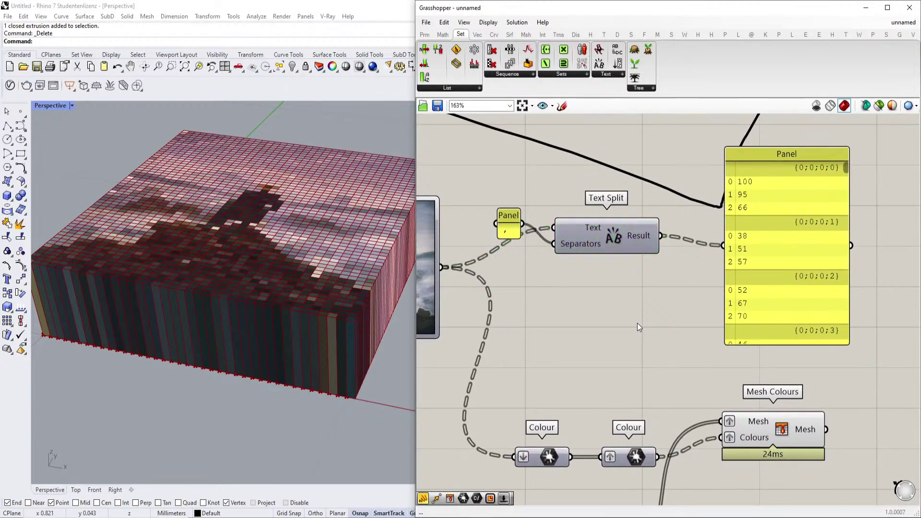
# Step: Add a Mass Addition fed by the Text Split Result and send its Result to the values panel
pyautogui.doubleClick(637, 324)
pyautogui.write('mass')
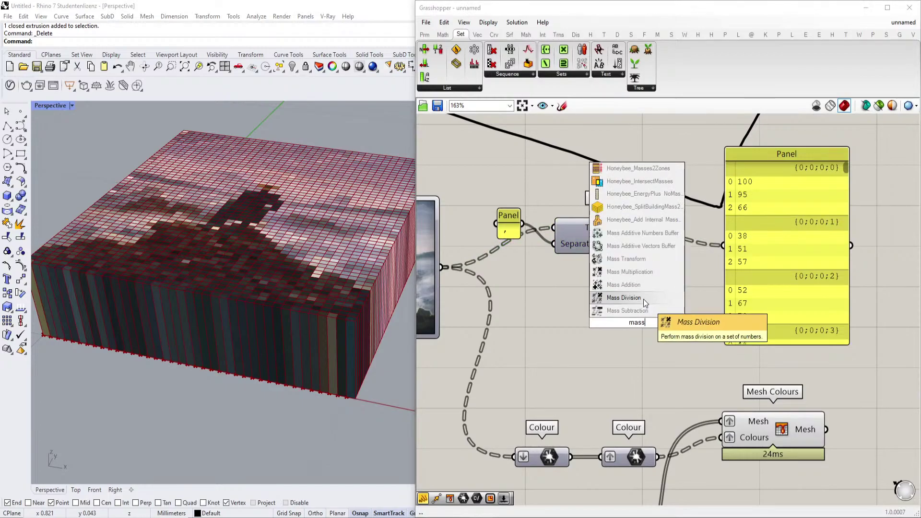
pyautogui.press('Return')
pyautogui.moveTo(662, 235); pyautogui.dragTo(578, 322)
pyautogui.moveTo(695, 314); pyautogui.dragTo(723, 246)
pyautogui.scroll(-2, 708, 287)
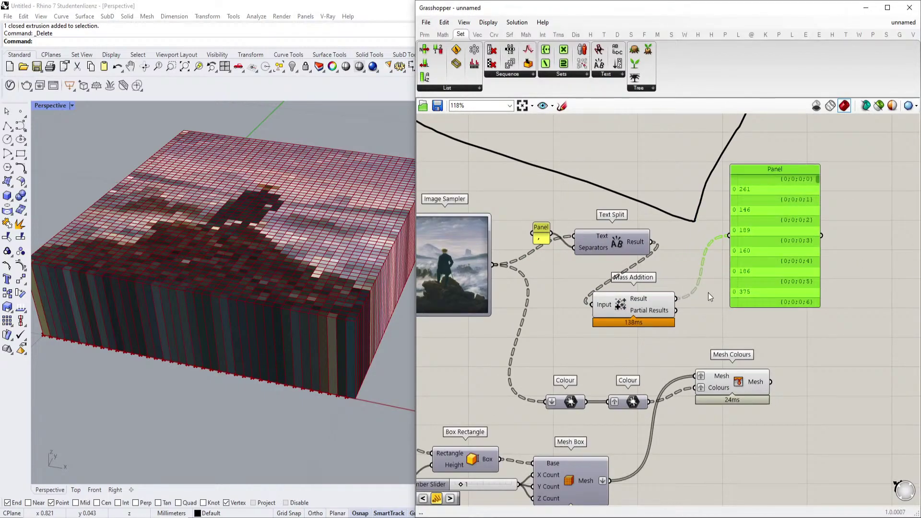
# Step: Add a Multiplication component and connect the Mass Addition Result to its A input
pyautogui.moveTo(711, 286); pyautogui.dragTo(686, 305, button='right')
pyautogui.doubleClick(723, 323)
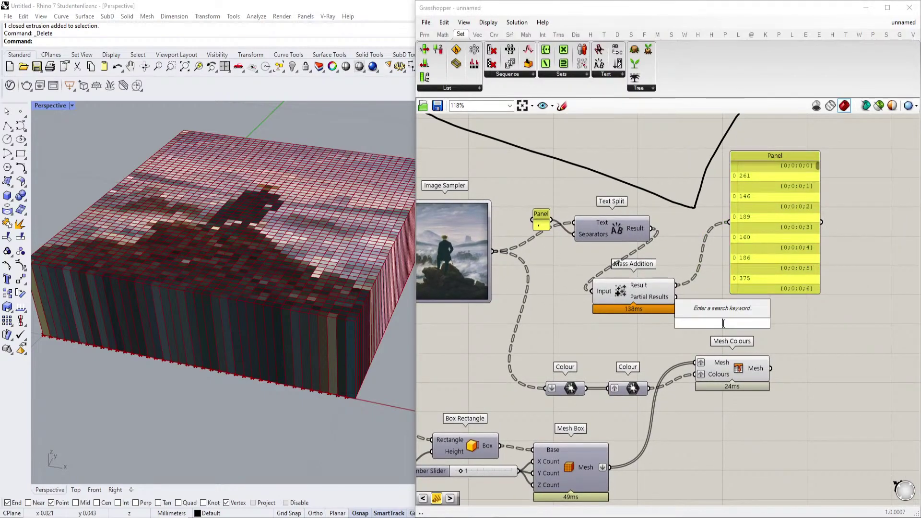
pyautogui.write('mul')
pyautogui.click(709, 285)
pyautogui.scroll(1, 693, 288)
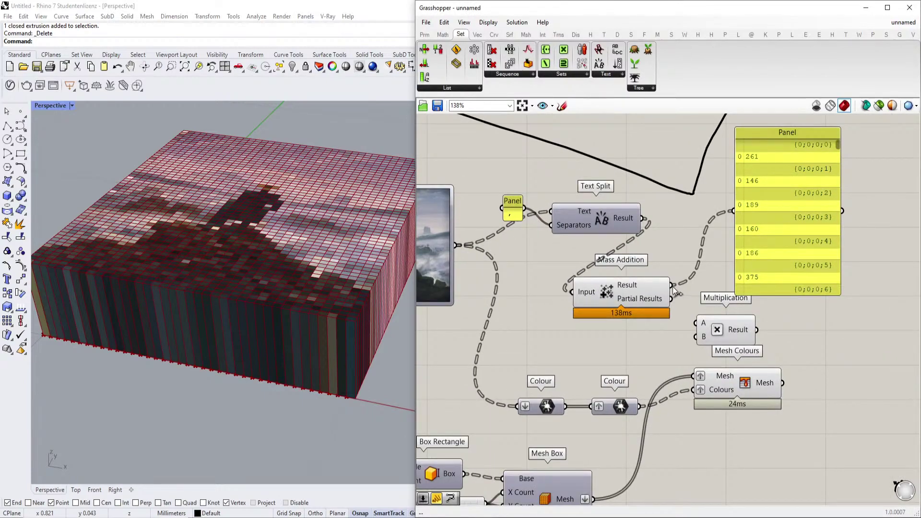
pyautogui.moveTo(673, 287); pyautogui.dragTo(721, 319)
# Step: Add a number slider set to 0.00100 as the Multiplication's B input
pyautogui.doubleClick(605, 359)
pyautogui.write('0.0010')
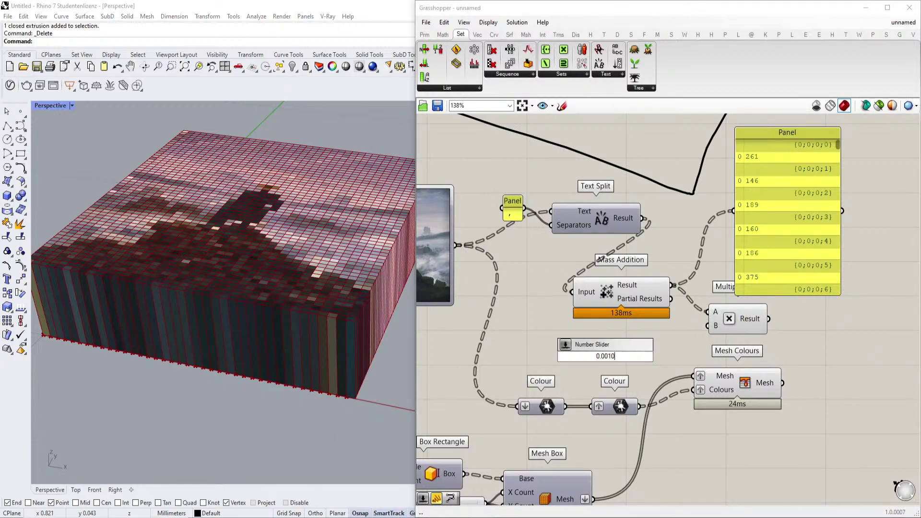
pyautogui.press('Return')
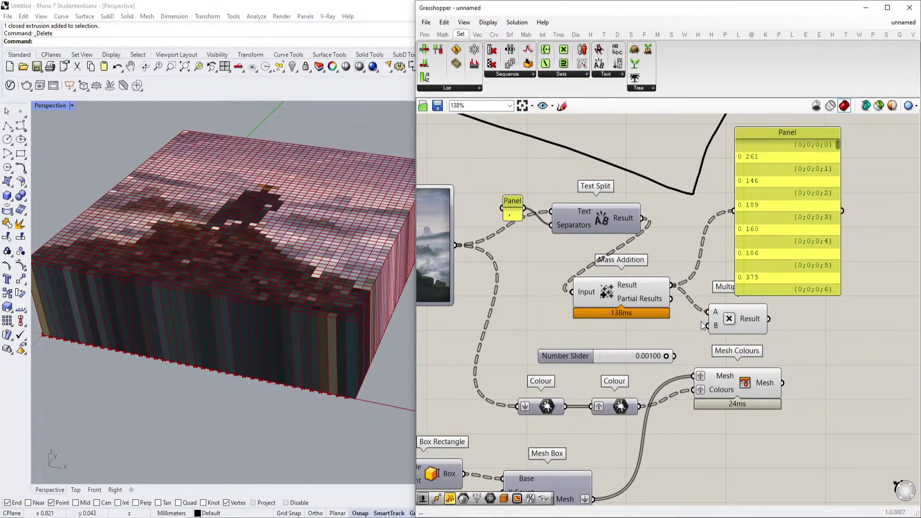
# Step: Try driving the Box Rectangle's Height with the Multiplication Result
pyautogui.scroll(-4, 771, 313)
pyautogui.moveTo(769, 318); pyautogui.dragTo(526, 421)
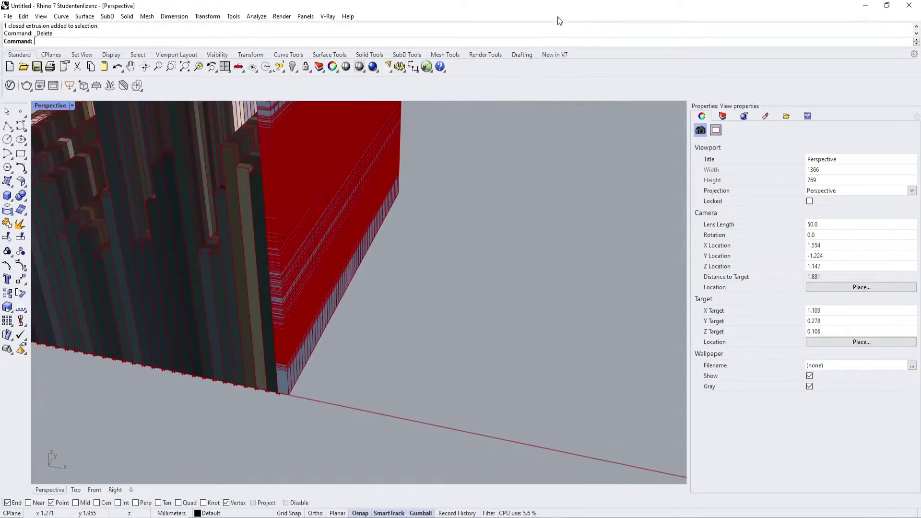
# Step: Reopen the Grasshopper window from Rhino and narrow it so part of the Perspective viewport shows
pyautogui.write('Grasshopper')
pyautogui.press('Return')
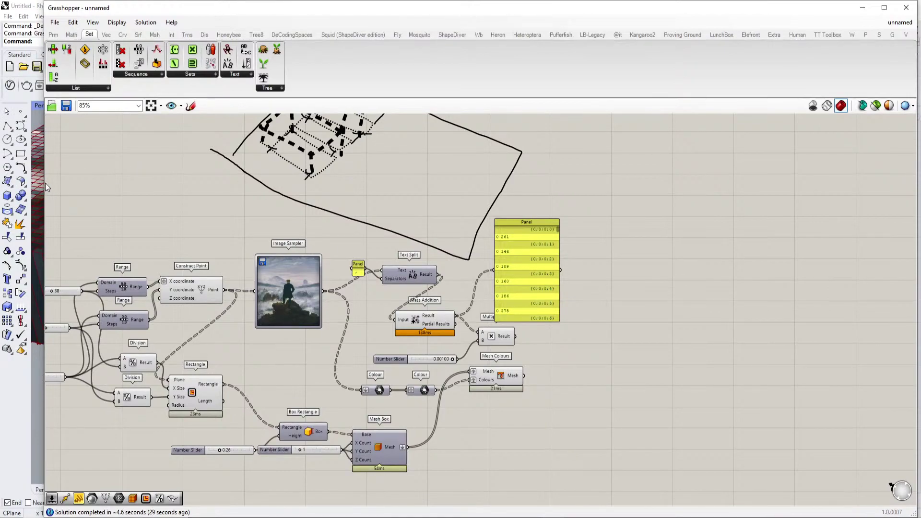
pyautogui.moveTo(45, 183); pyautogui.dragTo(186, 195)
# Step: Compare the data tree structure of the Mass Addition Result with that of the Box Rectangle's Rectangle input
pyautogui.moveTo(493, 340); pyautogui.dragTo(583, 279, button='right')
pyautogui.scroll(1, 583, 278)
pyautogui.scroll(1, 583, 278)
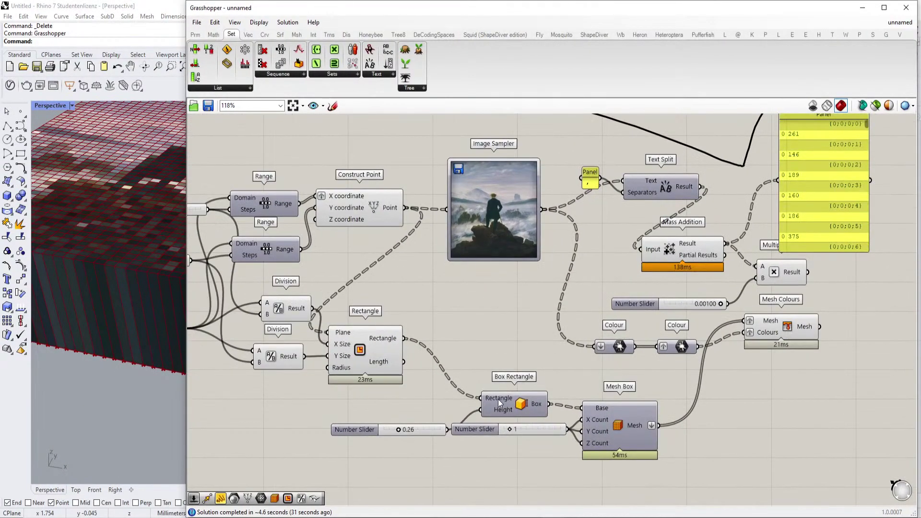
pyautogui.scroll(-2, 675, 275)
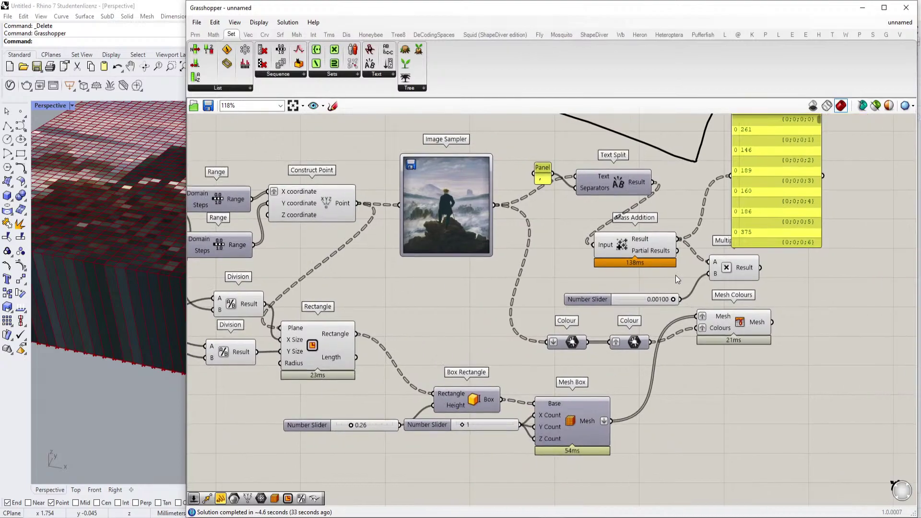
pyautogui.moveTo(657, 258)
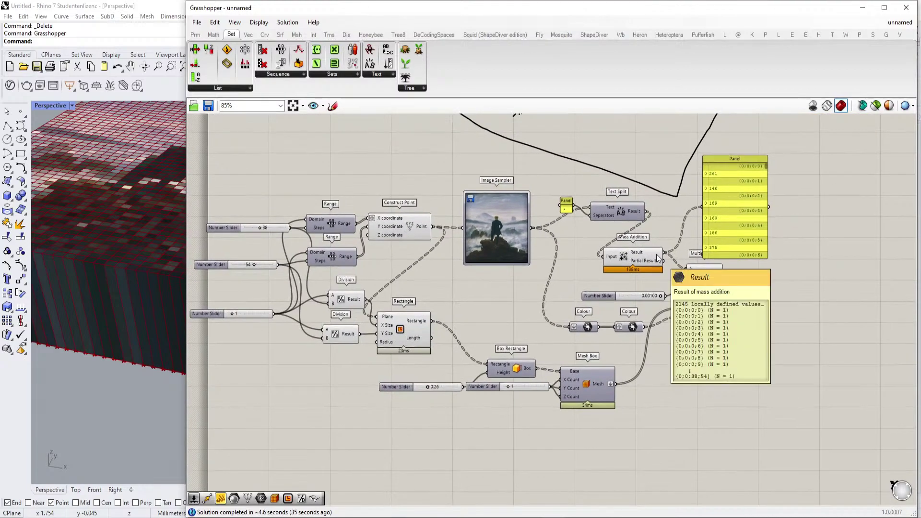
pyautogui.moveTo(631, 287); pyautogui.dragTo(645, 266, button='right')
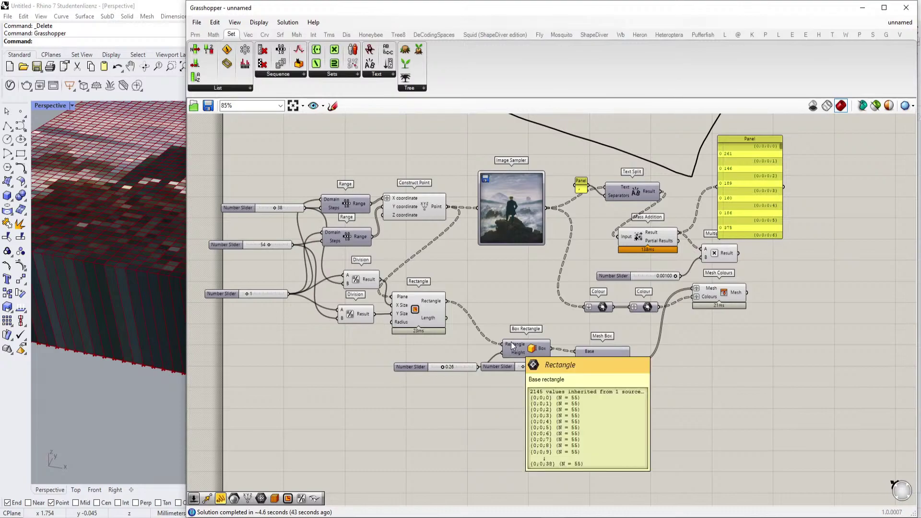
# Step: Set the sliders feeding the Steps inputs of the two Range components to 8 and 19
pyautogui.scroll(5, 513, 252)
pyautogui.moveTo(534, 253); pyautogui.dragTo(509, 252)
pyautogui.moveTo(522, 325); pyautogui.dragTo(488, 322)
pyautogui.moveTo(128, 278); pyautogui.dragTo(137, 288, button='right')
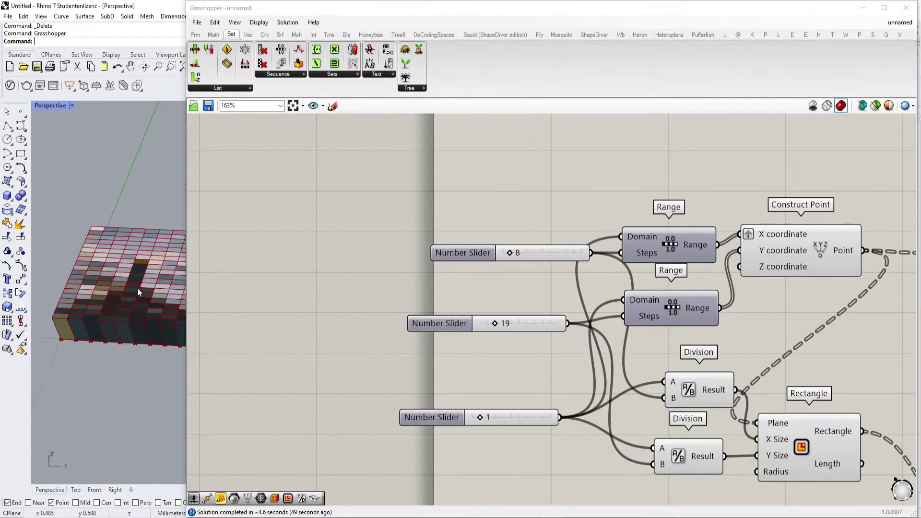
pyautogui.scroll(2, 137, 288)
# Step: Narrow the Grasshopper window further and set the second Range's Steps slider to 10
pyautogui.moveTo(187, 275); pyautogui.dragTo(396, 278)
pyautogui.scroll(2, 274, 280)
pyautogui.scroll(-5, 275, 281)
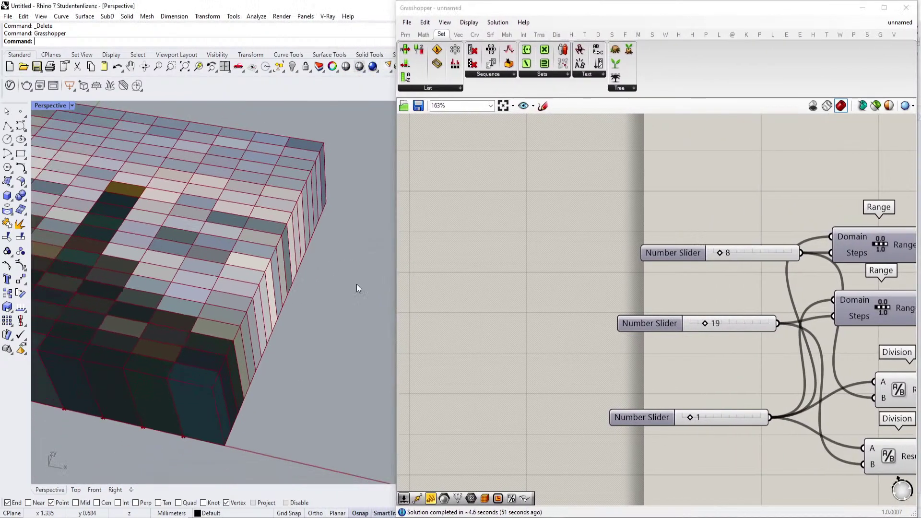
pyautogui.moveTo(707, 324); pyautogui.dragTo(698, 322)
# Step: Compare the data tree paths of the Box Rectangle's Box output and the Multiplication Result
pyautogui.scroll(-6, 700, 321)
pyautogui.moveTo(897, 355); pyautogui.dragTo(652, 336, button='right')
pyautogui.scroll(4, 833, 330)
pyautogui.moveTo(834, 331); pyautogui.dragTo(775, 304, button='right')
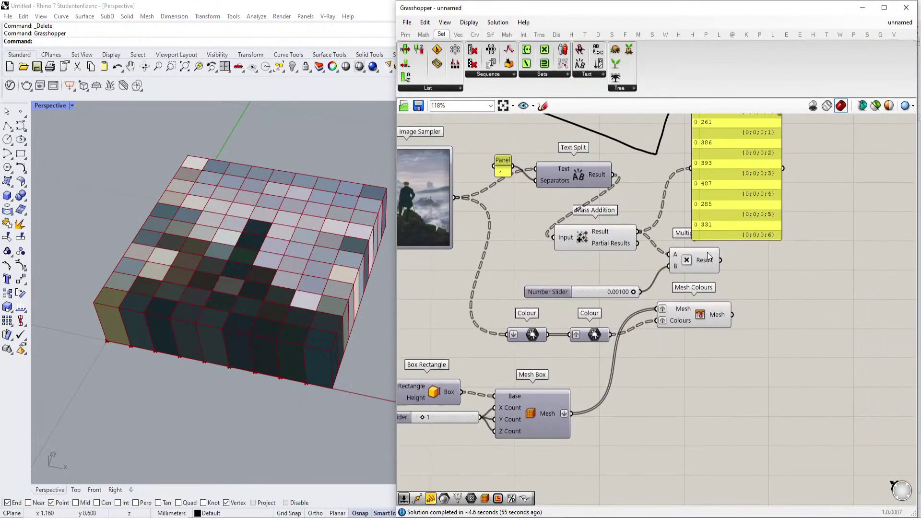
pyautogui.moveTo(715, 269)
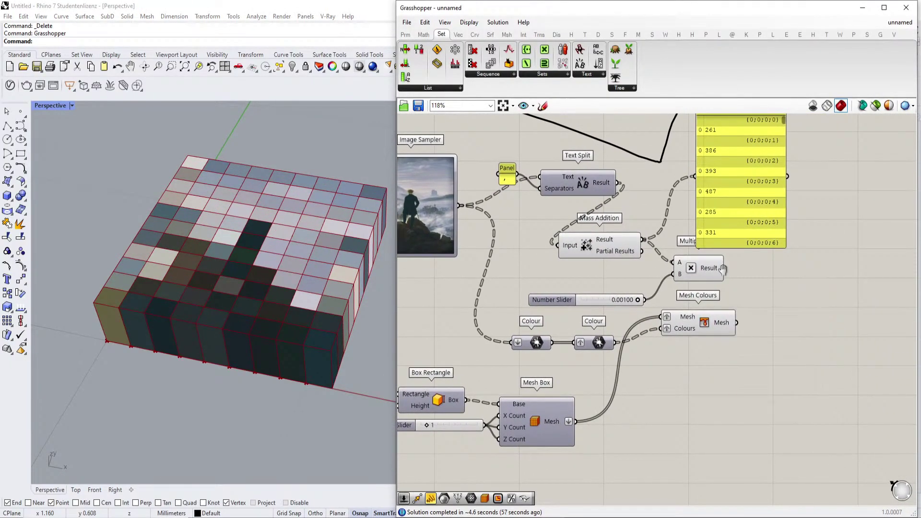
pyautogui.moveTo(443, 392); pyautogui.dragTo(514, 382, button='right')
pyautogui.moveTo(528, 390)
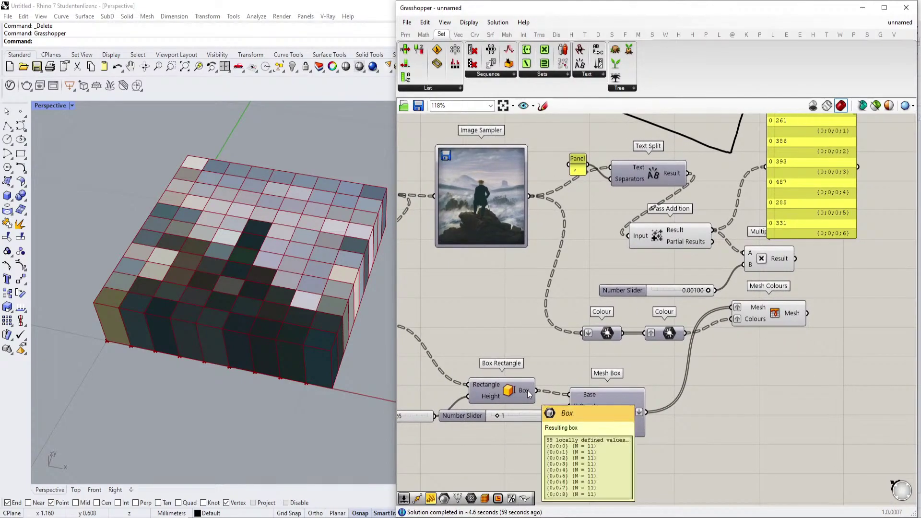
pyautogui.moveTo(785, 255); pyautogui.dragTo(761, 278, button='right')
pyautogui.moveTo(758, 285)
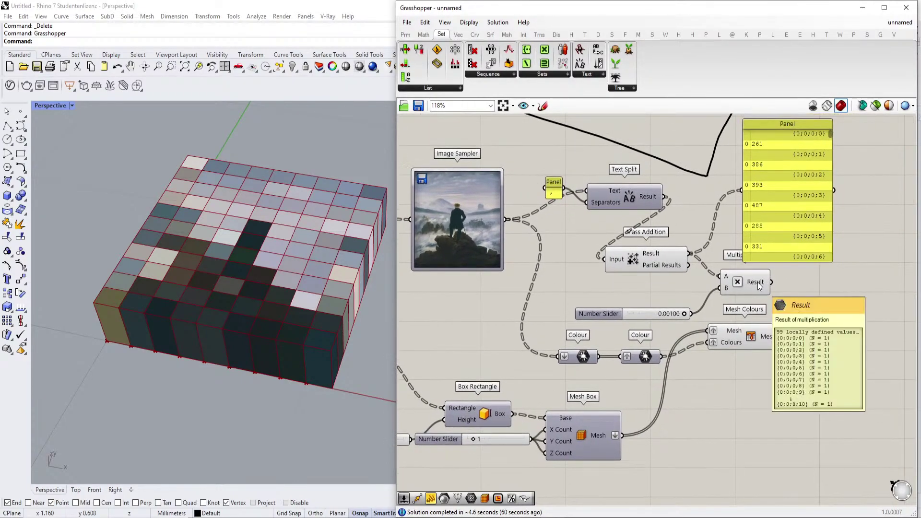
# Step: Add a Trim Tree component and connect the Multiplication Result to its Tree input
pyautogui.doubleClick(801, 289)
pyautogui.write('trim')
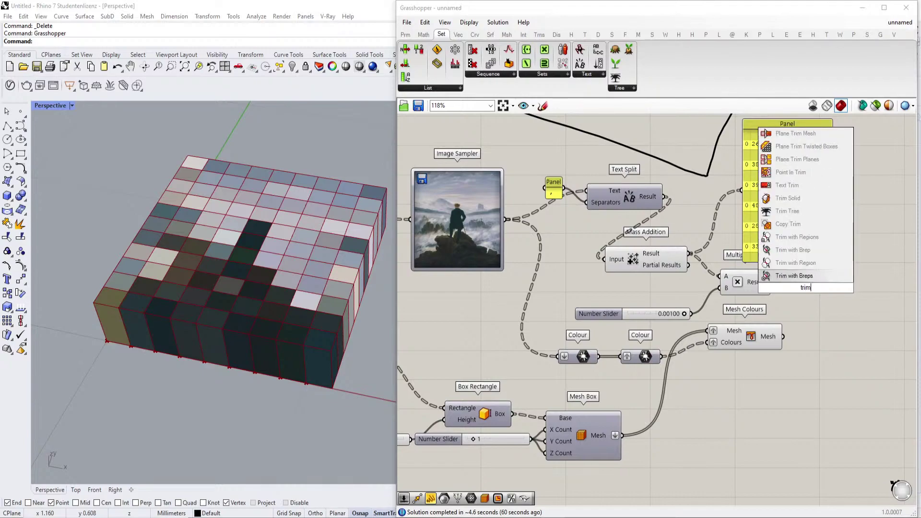
pyautogui.click(787, 211)
pyautogui.moveTo(770, 282); pyautogui.dragTo(776, 284)
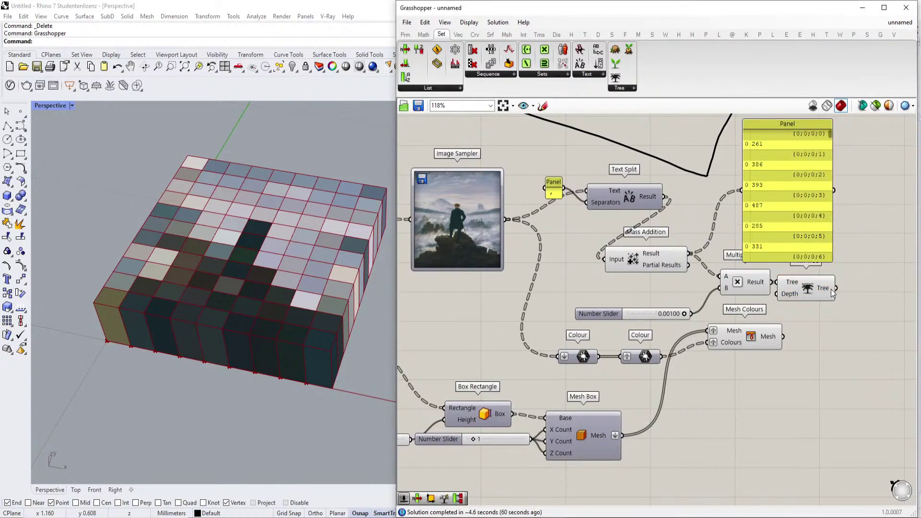
# Step: Connect the Trim Tree output to the Height input of the Box Rectangle component
pyautogui.moveTo(836, 288); pyautogui.dragTo(445, 421)
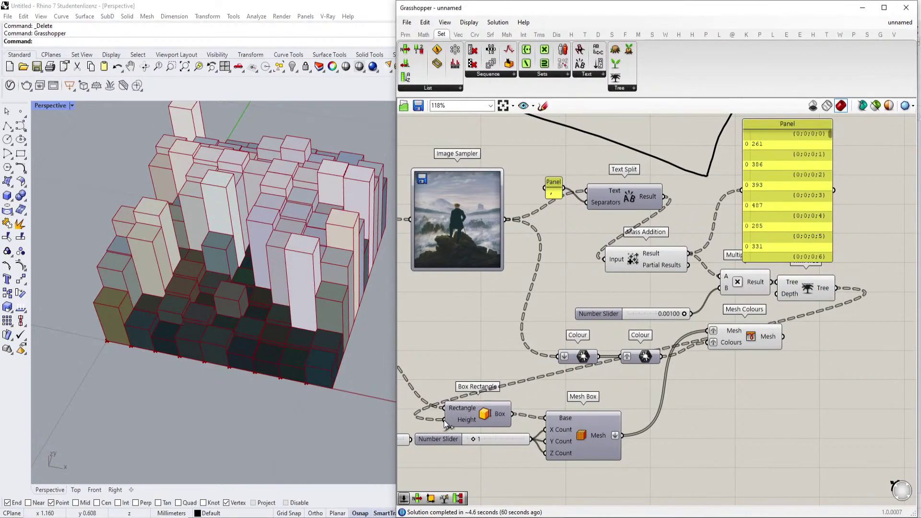
pyautogui.moveTo(353, 332); pyautogui.dragTo(357, 307, button='right')
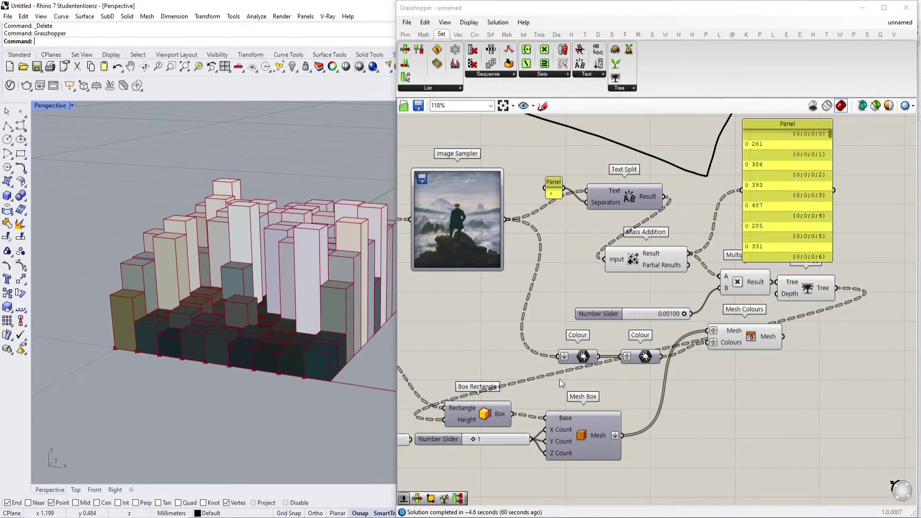
# Step: Move the Colour, Mesh Colours, Box Rectangle and Mesh Box components with their count slider further right to open up space on the canvas
pyautogui.scroll(-2, 559, 379)
pyautogui.scroll(-1, 624, 347)
pyautogui.moveTo(714, 451); pyautogui.dragTo(499, 312)
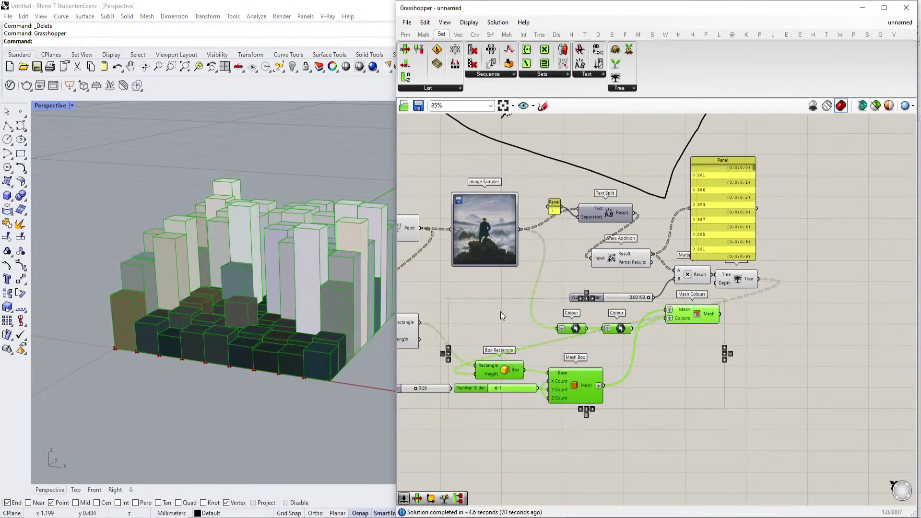
pyautogui.moveTo(578, 329); pyautogui.dragTo(809, 346)
pyautogui.click(676, 308)
pyautogui.scroll(3, 671, 307)
pyautogui.moveTo(709, 260); pyautogui.dragTo(695, 275)
# Step: Delete the Panel that displays the Mass Addition results
pyautogui.moveTo(759, 268); pyautogui.dragTo(634, 286, button='right')
pyautogui.scroll(-1, 650, 261)
pyautogui.click(605, 432)
pyautogui.click(620, 230)
pyautogui.press('Delete')
pyautogui.scroll(-3, 621, 231)
pyautogui.moveTo(627, 233); pyautogui.dragTo(730, 239, button='right')
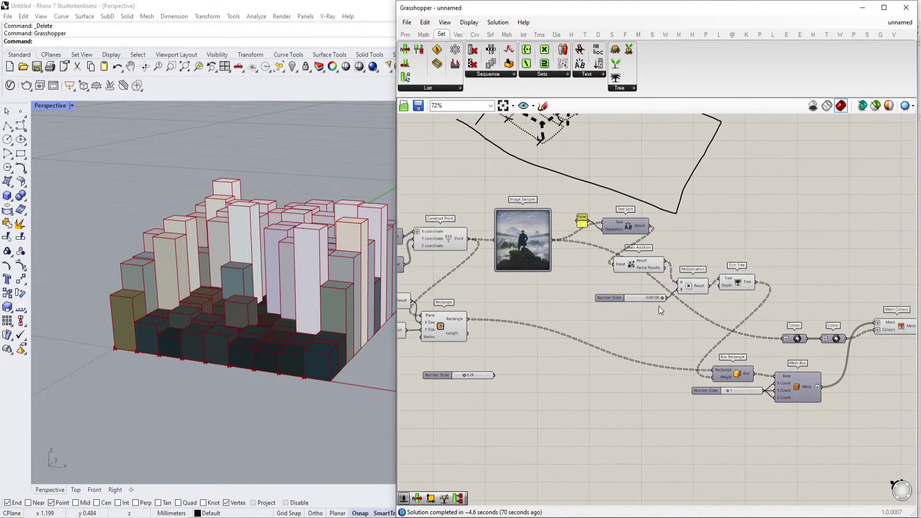
# Step: Rename the number slider feeding the Multiplication component's B input as Multiplier
pyautogui.scroll(3, 660, 309)
pyautogui.scroll(-2, 620, 280)
pyautogui.doubleClick(612, 276)
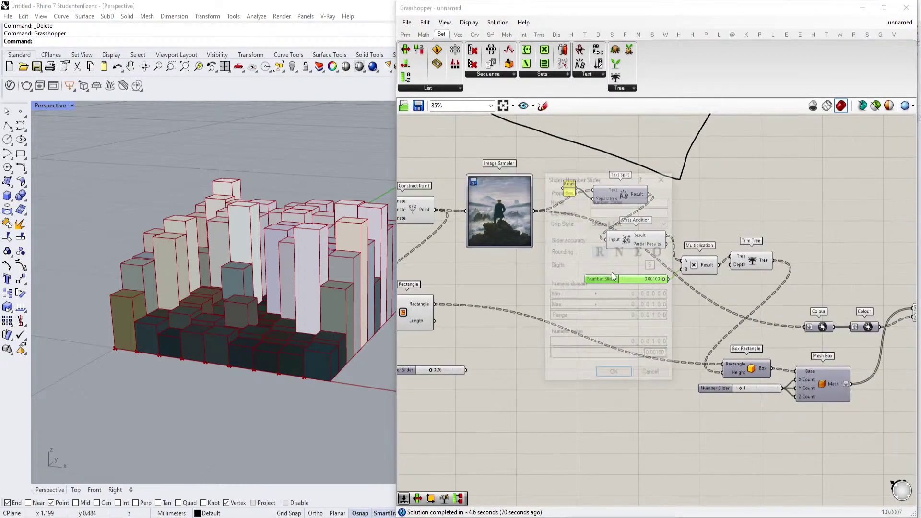
pyautogui.write('Mu')
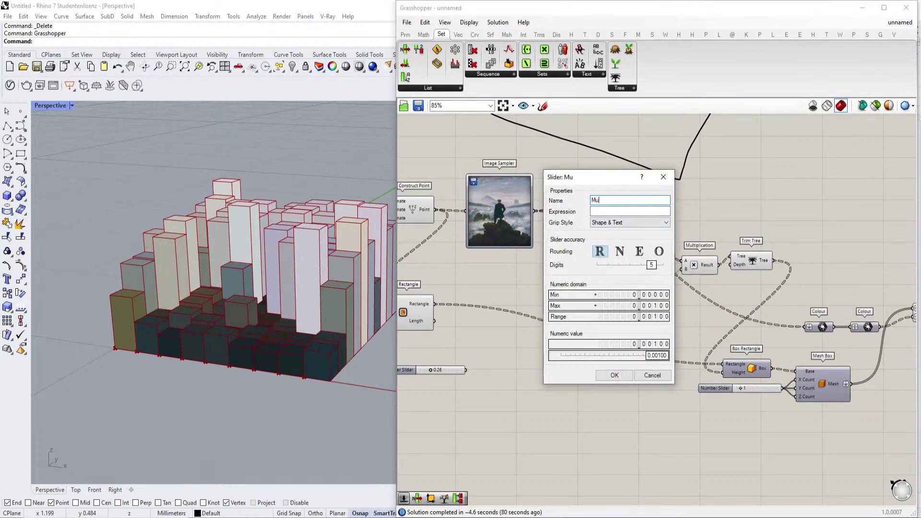
pyautogui.write('ltiplier')
pyautogui.click(612, 375)
# Step: Delete the unconnected number slider below the Rectangle component
pyautogui.moveTo(473, 355); pyautogui.dragTo(600, 344, button='right')
pyautogui.click(530, 357)
pyautogui.press('Delete')
# Step: Set the slider for the second Range's Steps to 24 and the one for the first Range's Steps to 38
pyautogui.moveTo(701, 286); pyautogui.dragTo(608, 283, button='right')
pyautogui.moveTo(610, 329); pyautogui.dragTo(661, 335, button='right')
pyautogui.moveTo(498, 269); pyautogui.dragTo(681, 294, button='right')
pyautogui.moveTo(626, 277); pyautogui.dragTo(580, 307, button='right')
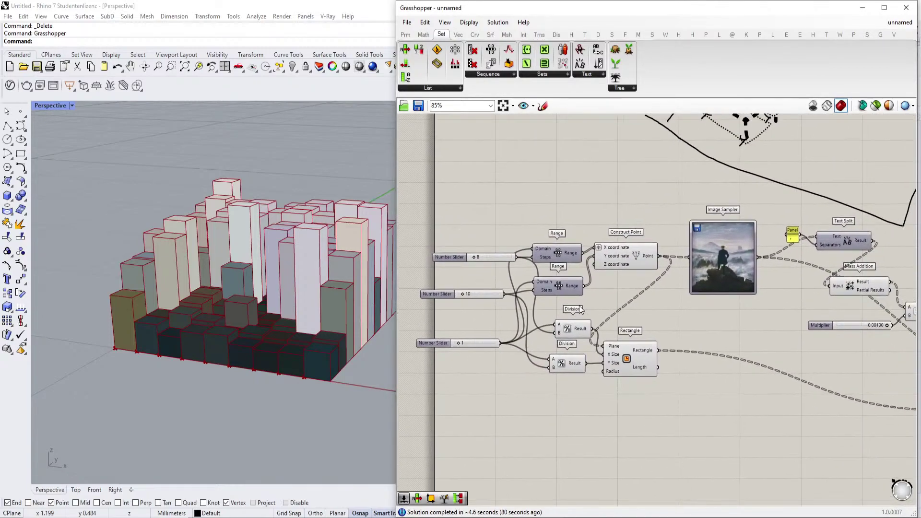
pyautogui.scroll(6, 480, 298)
pyautogui.moveTo(472, 297); pyautogui.dragTo(480, 296)
pyautogui.moveTo(491, 213); pyautogui.dragTo(517, 213)
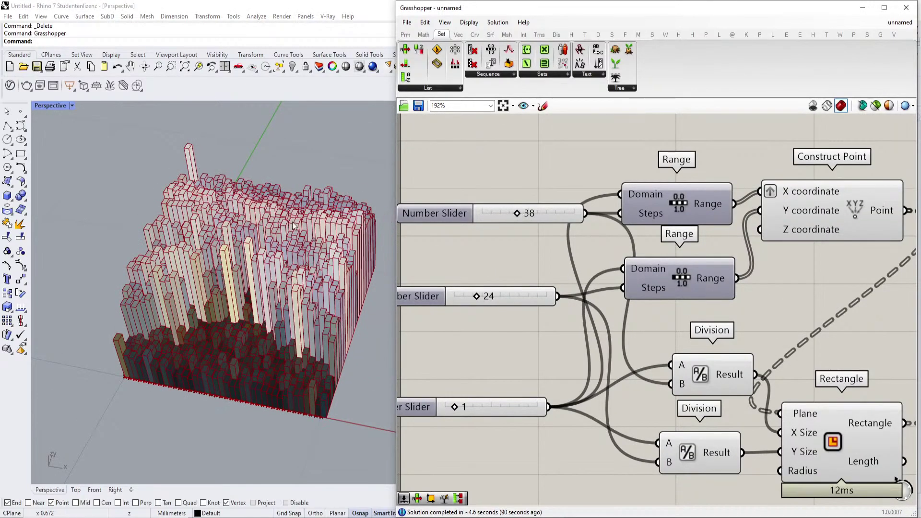
pyautogui.moveTo(292, 221); pyautogui.dragTo(331, 269, button='right')
# Step: Set the Multiplier slider to 0.00040
pyautogui.scroll(-4, 636, 260)
pyautogui.moveTo(816, 278); pyautogui.dragTo(648, 249, button='right')
pyautogui.scroll(5, 829, 253)
pyautogui.moveTo(829, 253); pyautogui.dragTo(624, 247, button='right')
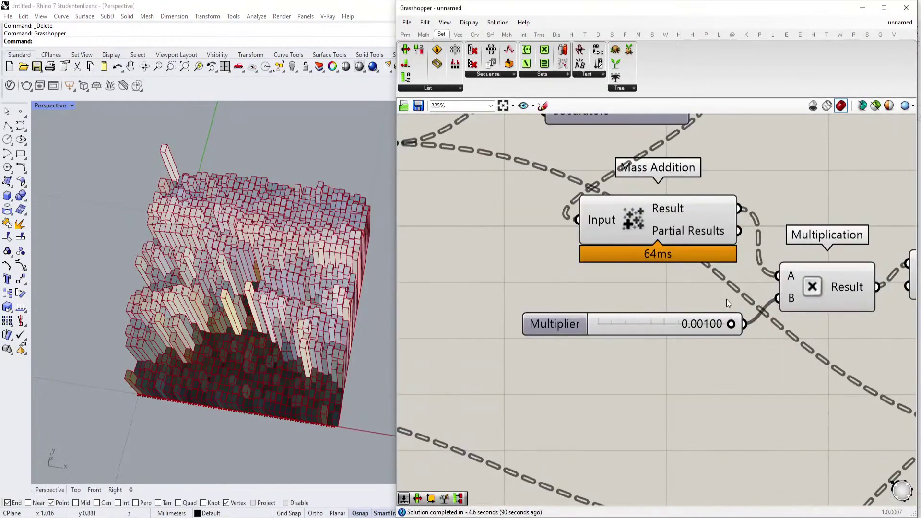
pyautogui.moveTo(730, 325); pyautogui.dragTo(651, 324)
pyautogui.moveTo(305, 327); pyautogui.dragTo(263, 283, button='right')
# Step: Load starry-night-the-famous-painting-2.jpeg into the Image Sampler and view the coloured boxes from above
pyautogui.scroll(-3, 739, 333)
pyautogui.scroll(3, 543, 240)
pyautogui.click(487, 204)
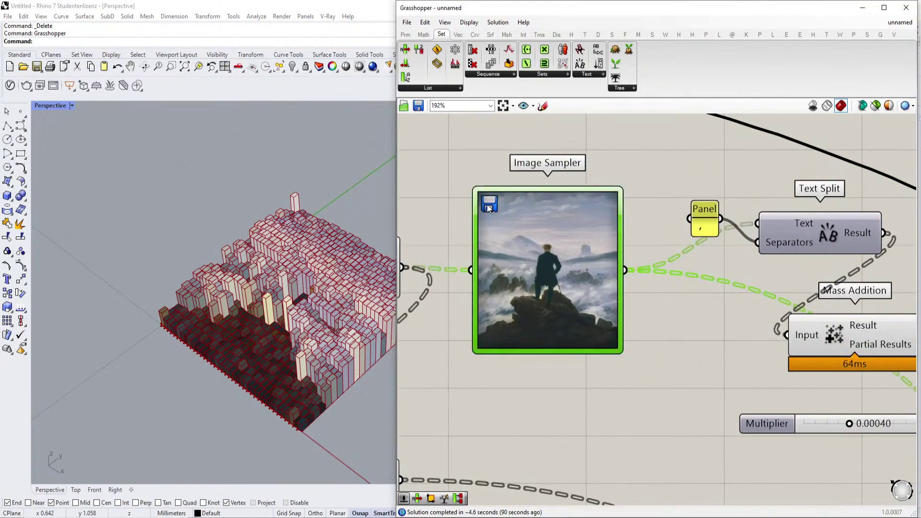
pyautogui.doubleClick(487, 204)
pyautogui.click(597, 214)
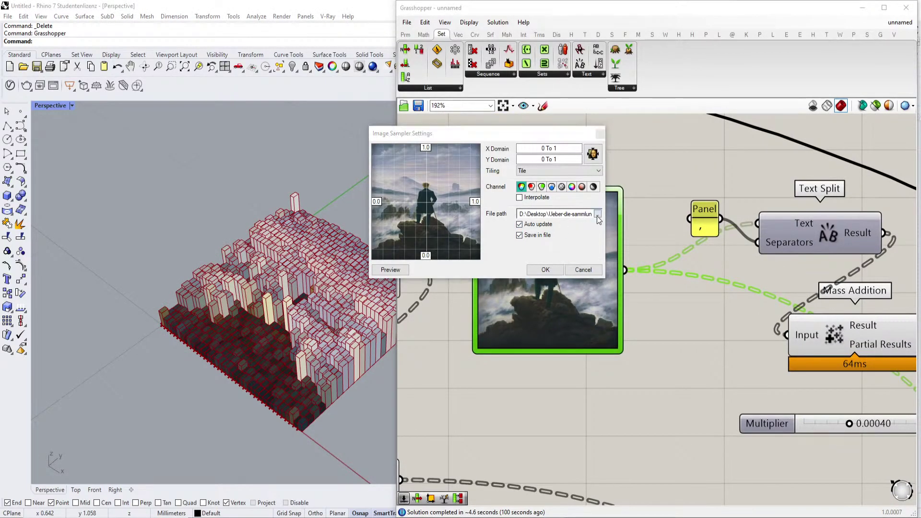
pyautogui.scroll(-5, 477, 269)
pyautogui.click(477, 299)
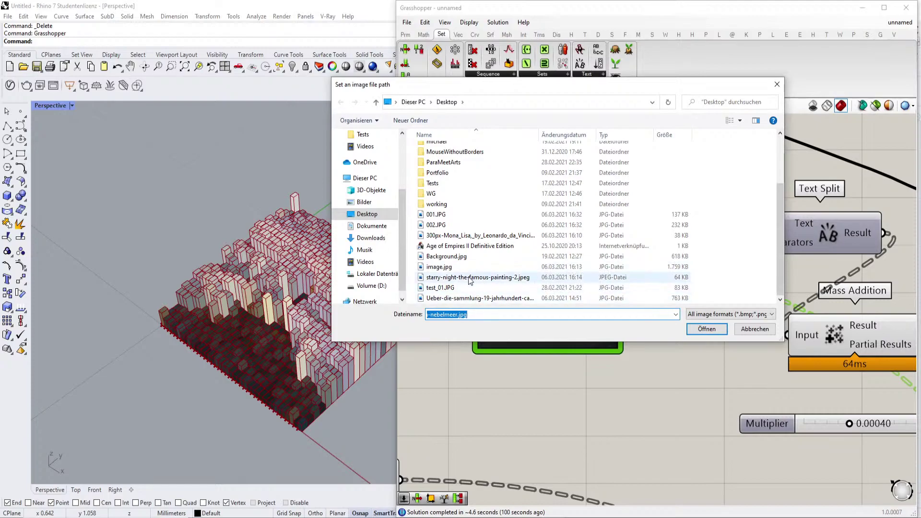
pyautogui.doubleClick(477, 277)
pyautogui.click(544, 272)
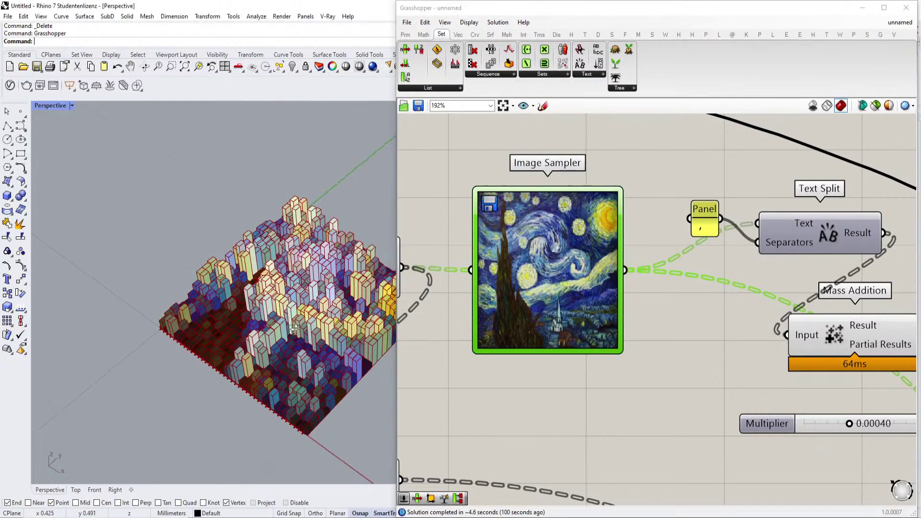
pyautogui.moveTo(290, 304); pyautogui.dragTo(325, 328, button='right')
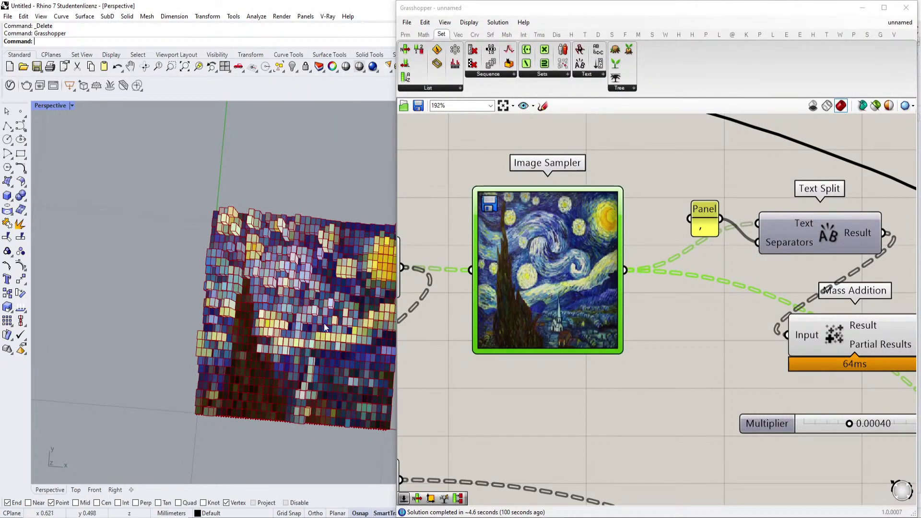
# Step: Replace the Image Sampler's picture with the 300px Mona Lisa file from the Desktop and inspect the resulting boxes
pyautogui.doubleClick(485, 210)
pyautogui.click(594, 216)
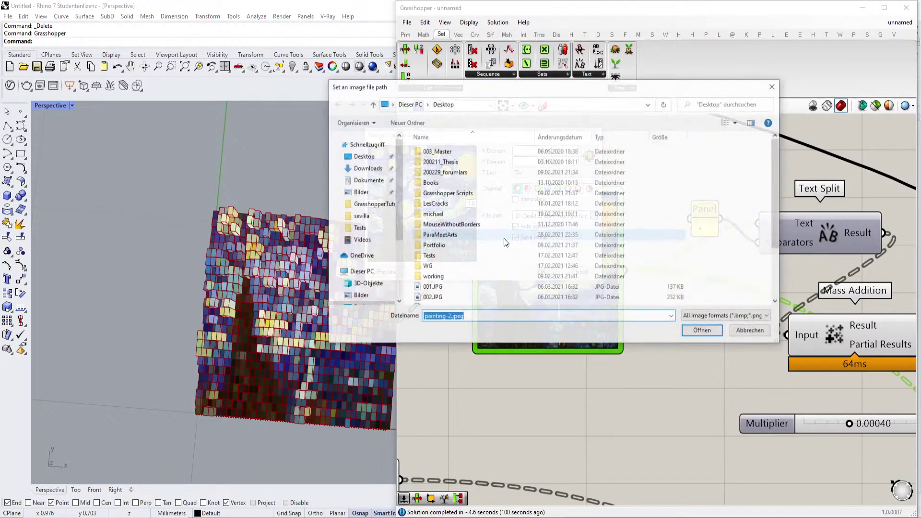
pyautogui.scroll(-5, 478, 269)
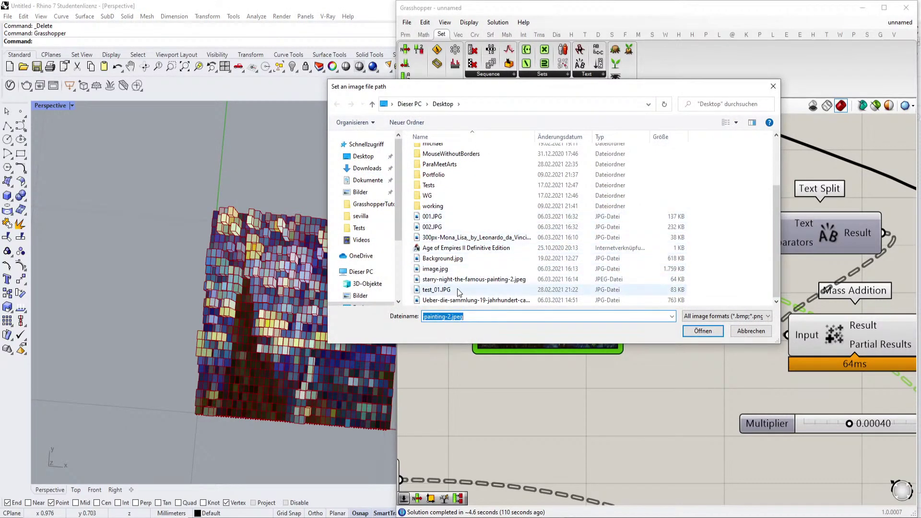
pyautogui.doubleClick(475, 237)
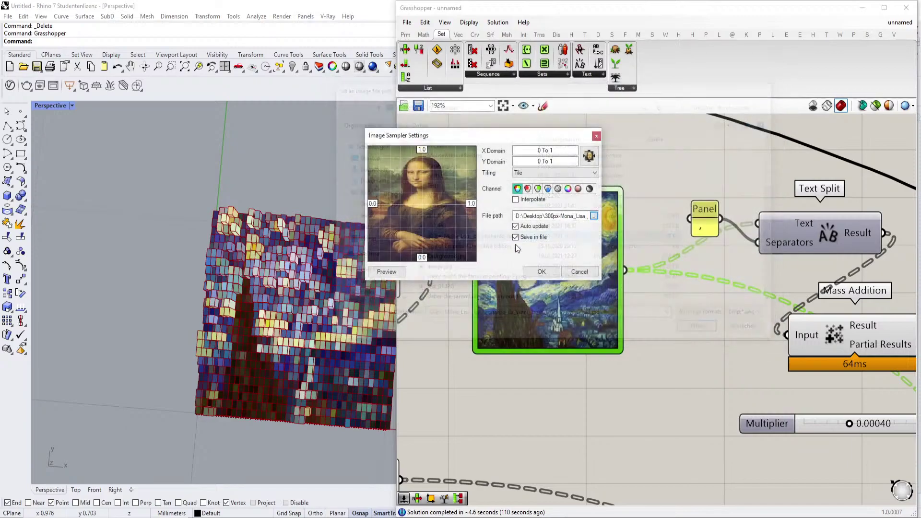
pyautogui.click(547, 270)
pyautogui.moveTo(240, 409); pyautogui.dragTo(302, 270, button='right')
pyautogui.scroll(6, 292, 338)
pyautogui.scroll(-5, 249, 256)
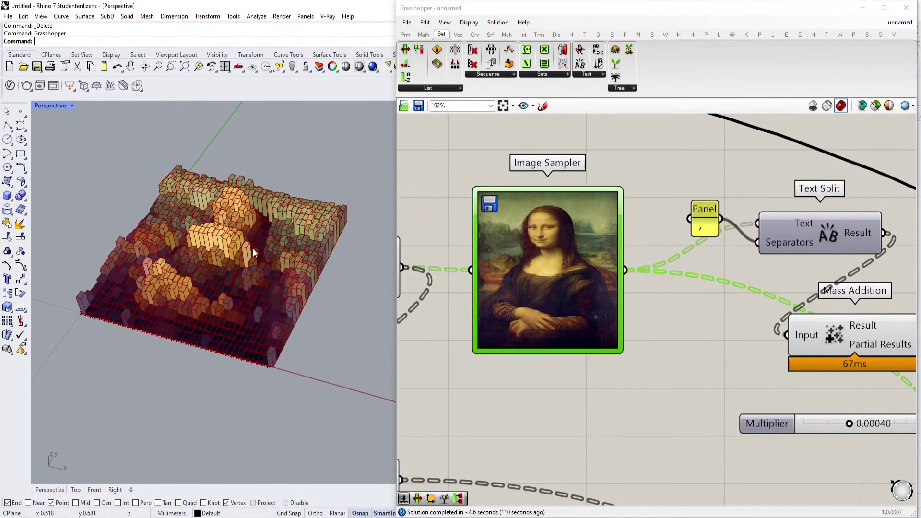
pyautogui.scroll(-4, 689, 304)
pyautogui.moveTo(690, 301); pyautogui.dragTo(535, 223, button='right')
pyautogui.scroll(-3, 535, 223)
pyautogui.scroll(4, 827, 291)
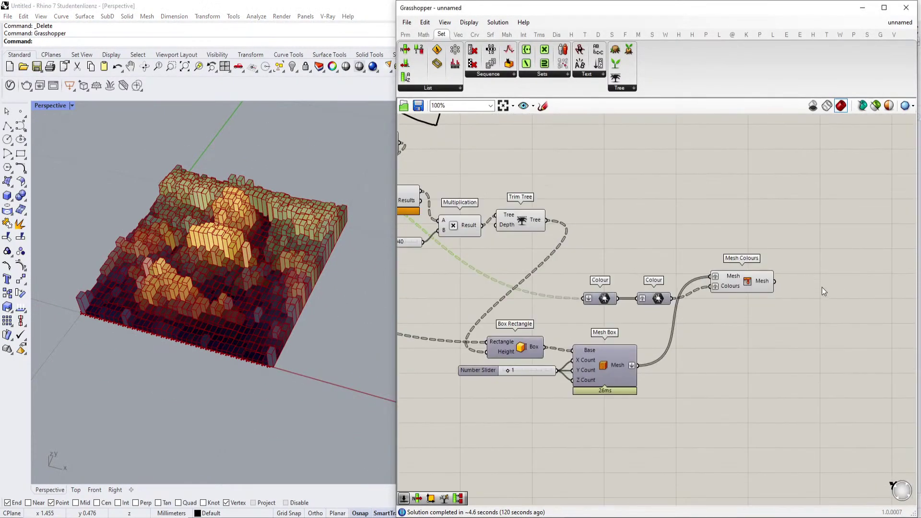